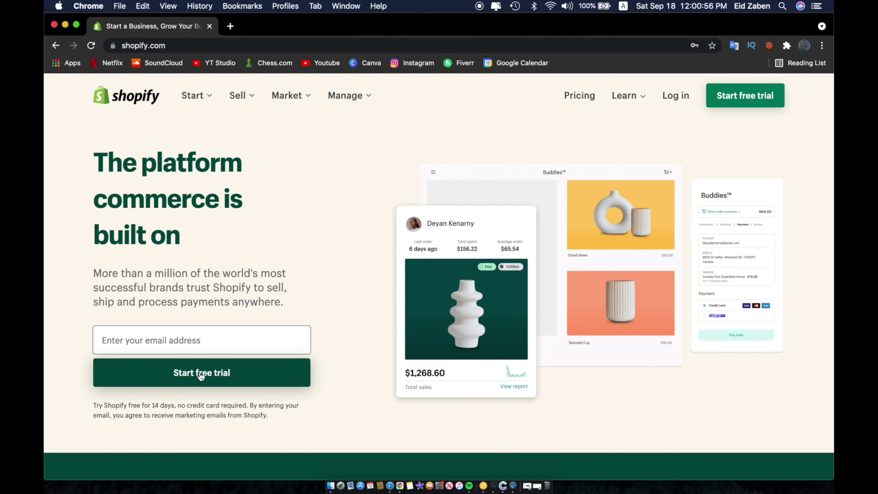
Step: Start the free 14-day trial with the account details and create a store named sitepractice24
left_click(196, 372)
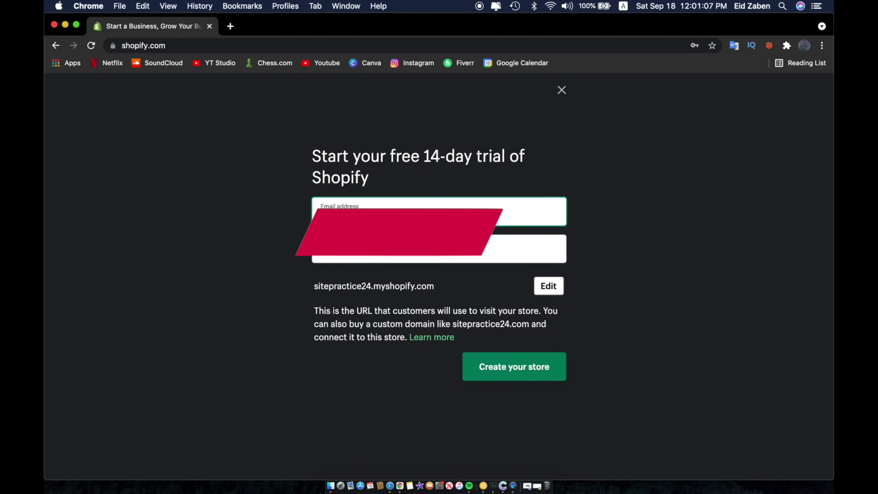
left_click(350, 256)
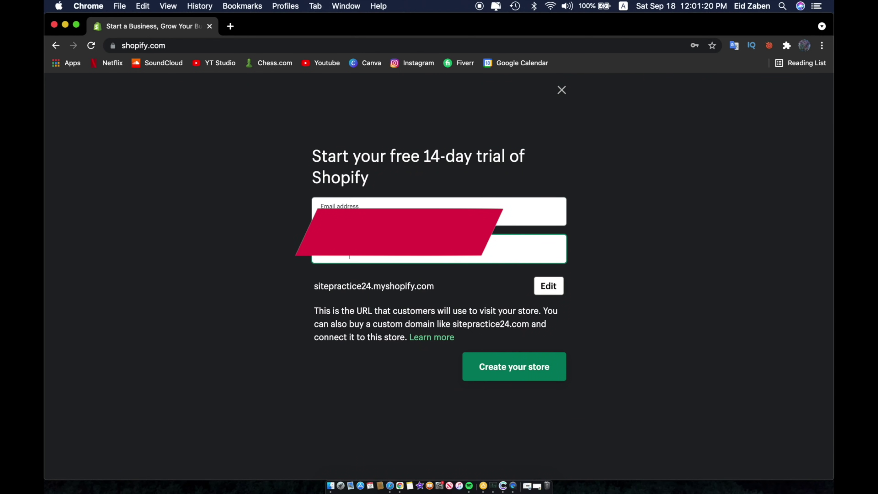
left_click(554, 370)
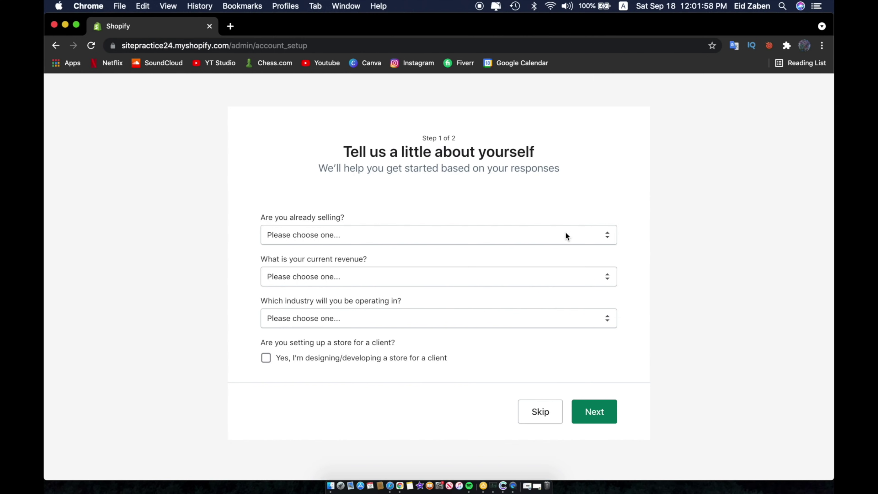
Step: Answer the account survey with "I'm just playing around", ₪0 ILS revenue and the Electronics industry, and continue to the address form
left_click(475, 239)
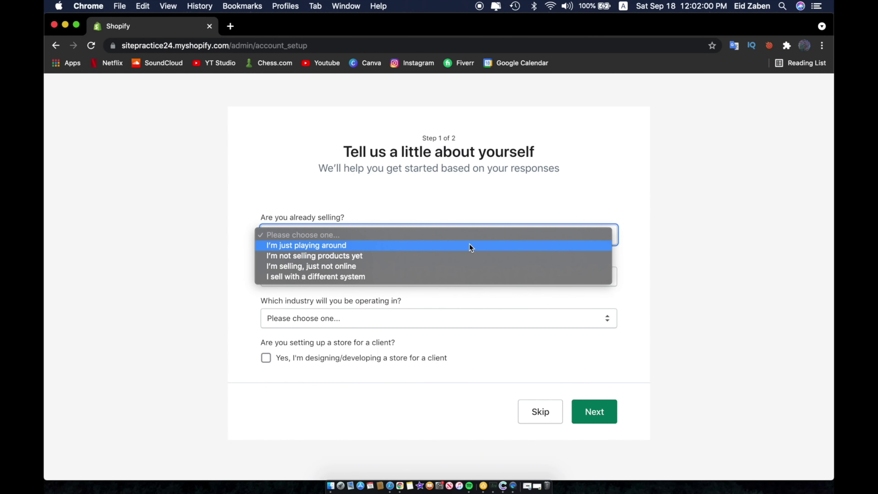
left_click(468, 245)
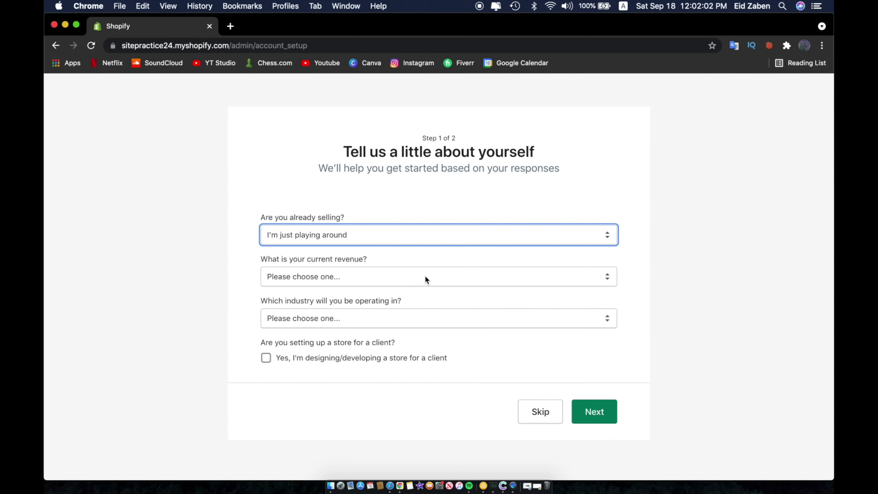
left_click(424, 276)
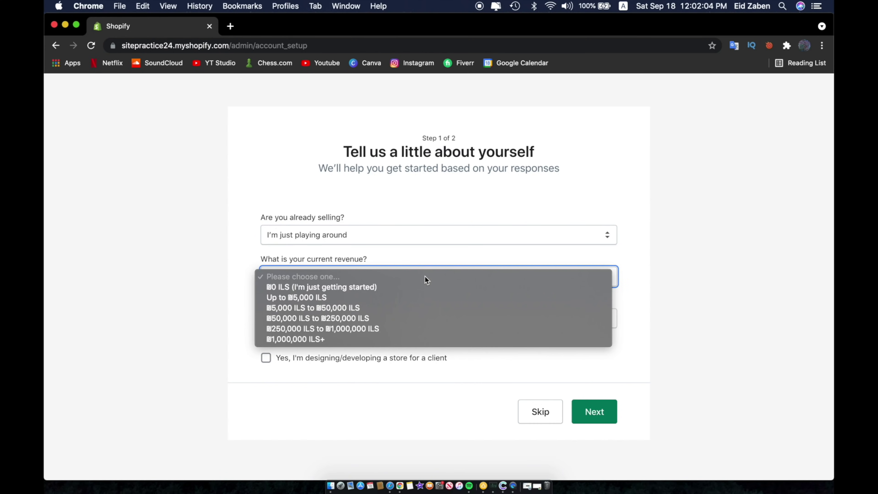
left_click(415, 286)
left_click(379, 318)
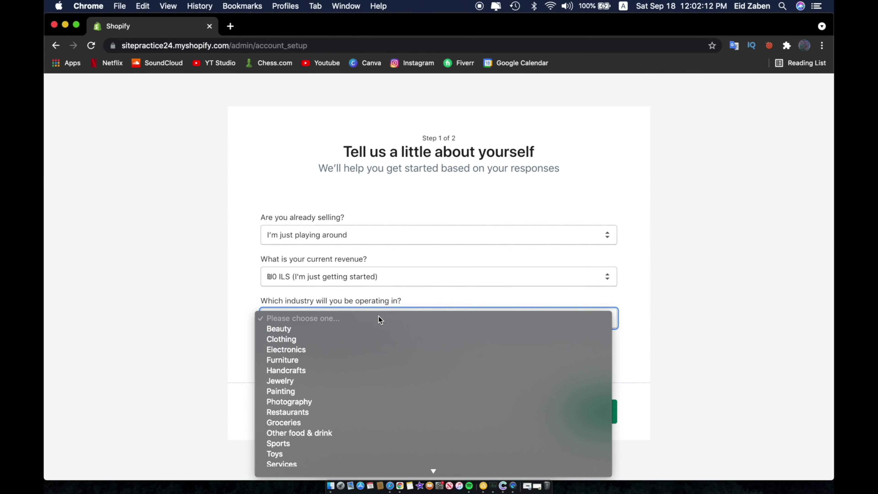
left_click(361, 350)
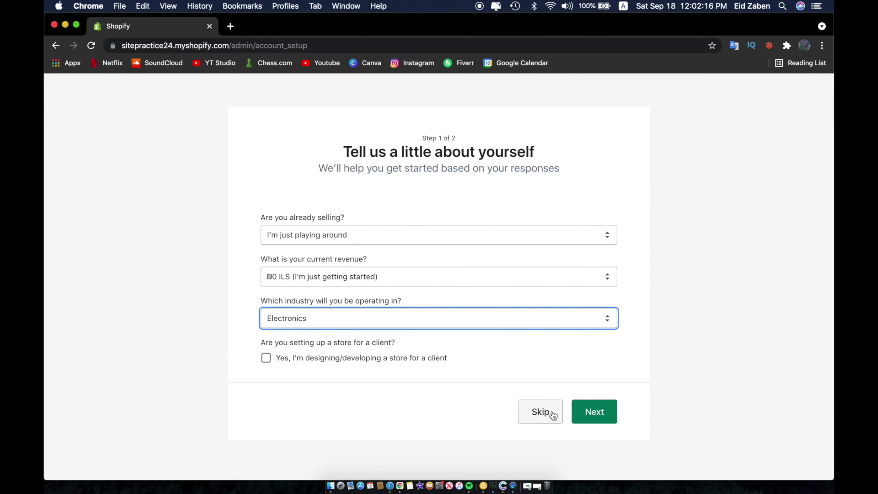
left_click(581, 417)
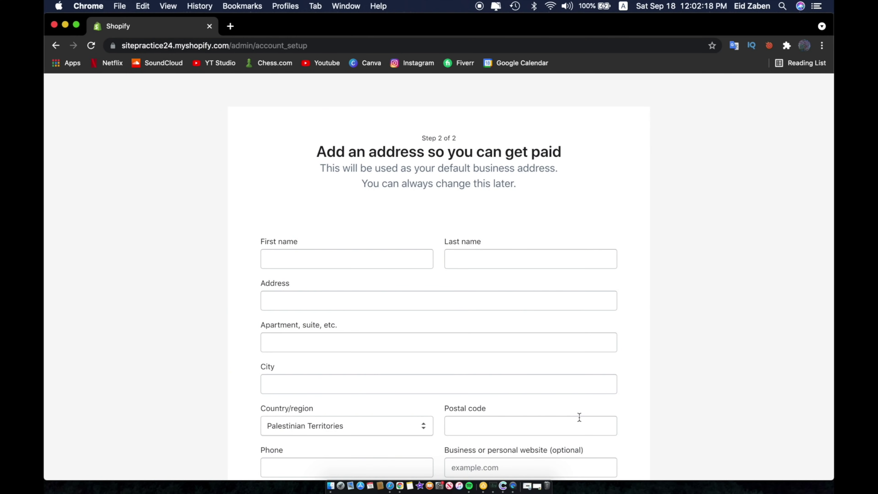
Step: Complete the business address form with the owner's name and contact details and enter the new store
scroll(367, 306, "down", 3)
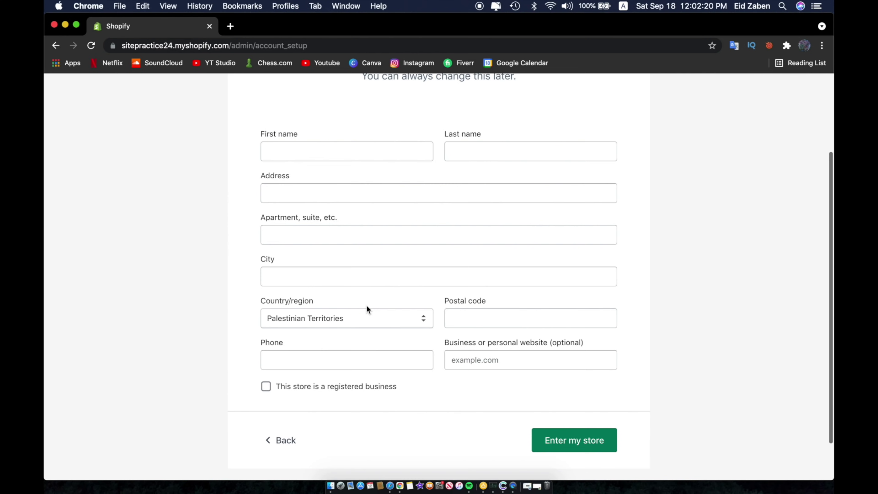
scroll(378, 333, "up", 3)
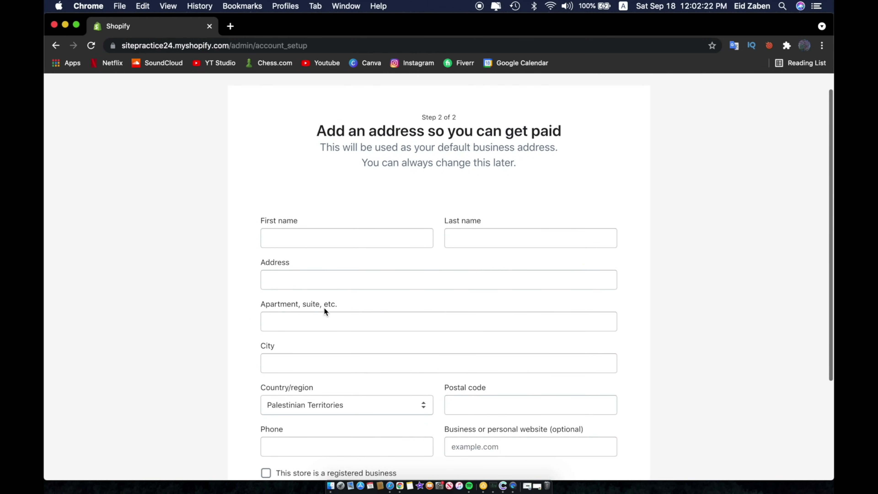
scroll(343, 353, "down", 3)
left_click(574, 439)
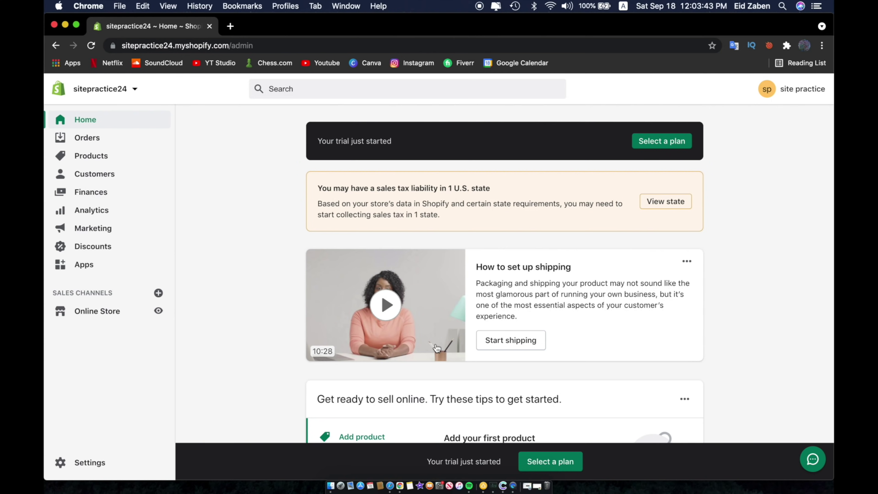
Step: Look through the getting-started tips on the store's admin home page, from adding a product to reviewing shipping
scroll(579, 327, "down", 5)
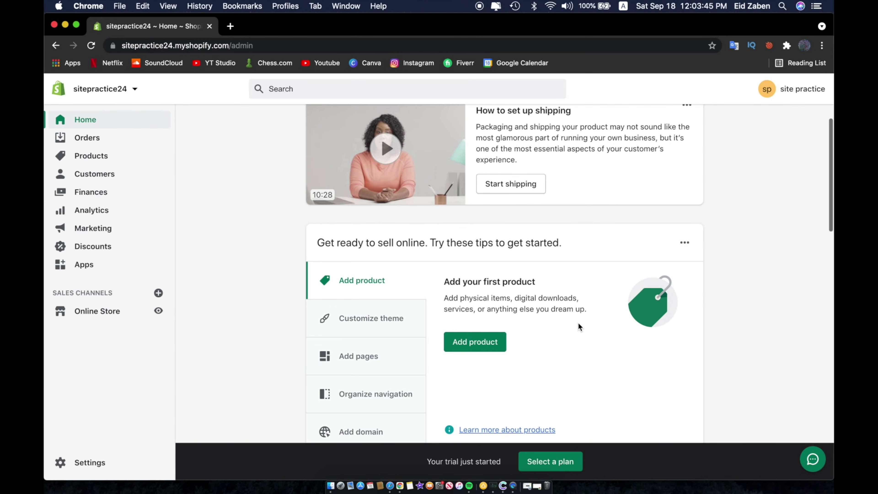
scroll(578, 325, "down", 2)
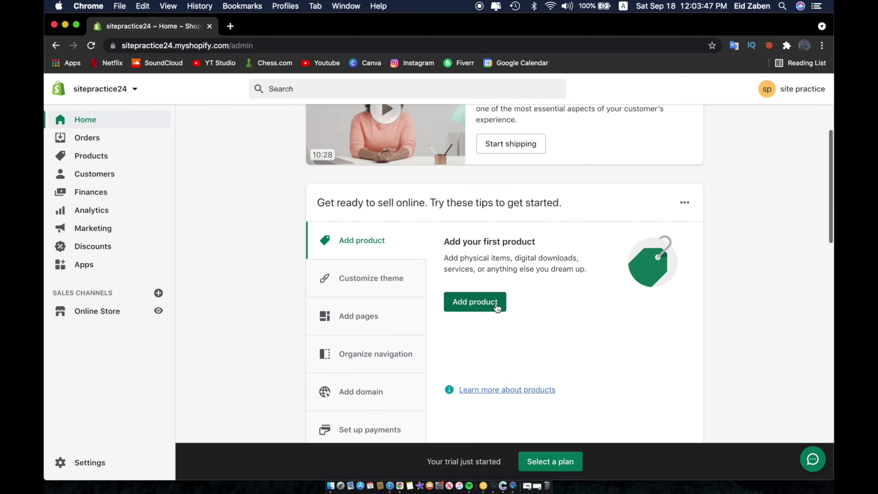
scroll(428, 252, "down", 2)
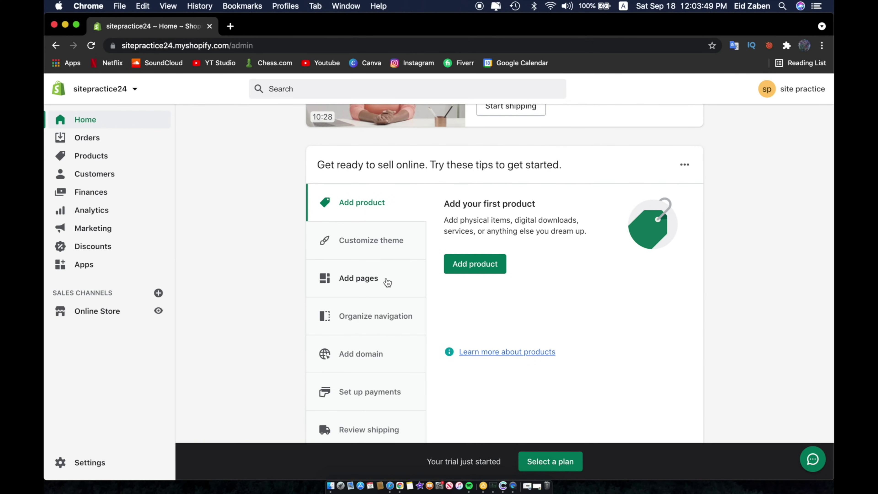
scroll(388, 329, "down", 2)
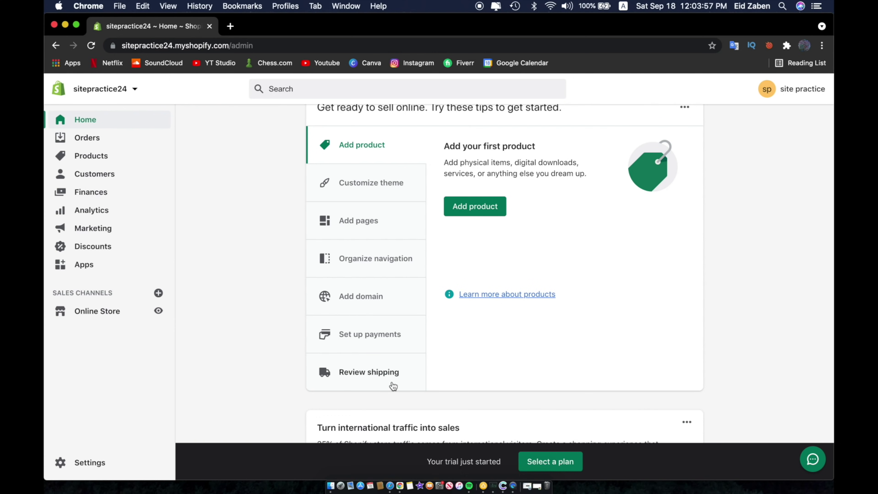
scroll(393, 386, "down", 4)
scroll(393, 386, "up", 9)
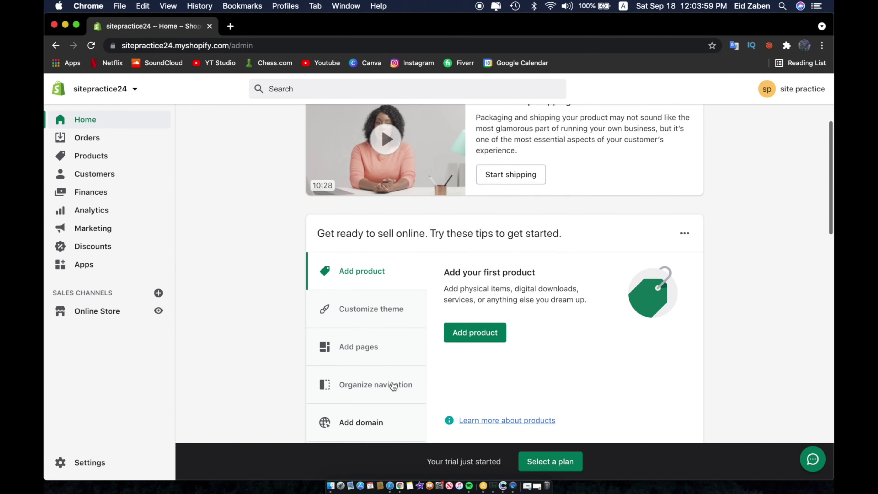
scroll(393, 386, "up", 1)
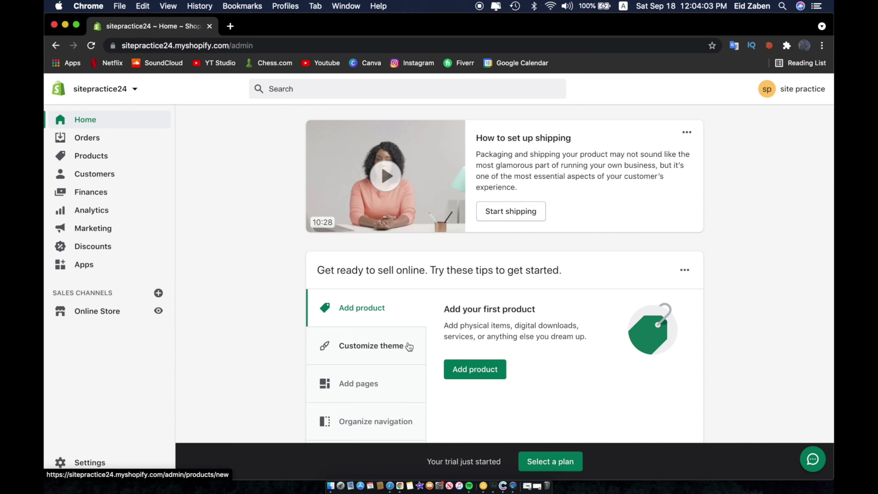
Step: Select the Customize theme tip in the getting-started list and open the store's theme management page
left_click(371, 346)
scroll(502, 323, "down", 3)
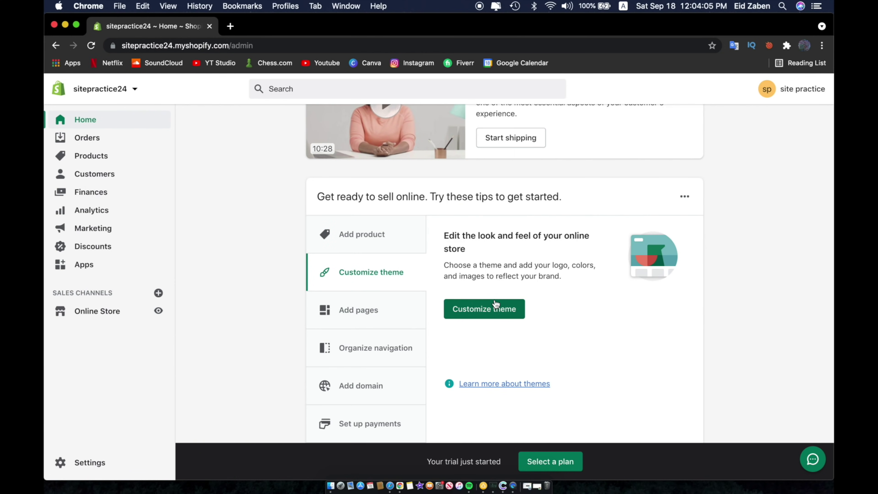
left_click(494, 309)
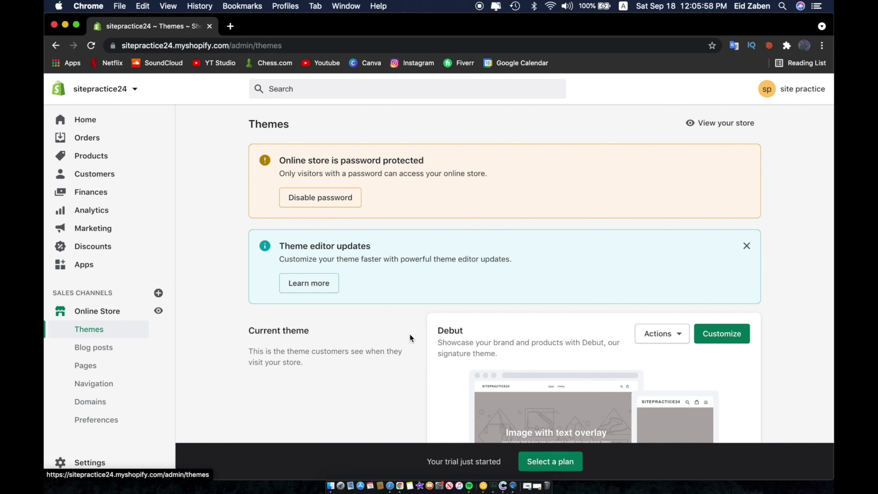
Step: Explore the free themes offered in the theme library, browse the whole list, and return to the store's themes
scroll(410, 335, "down", 3)
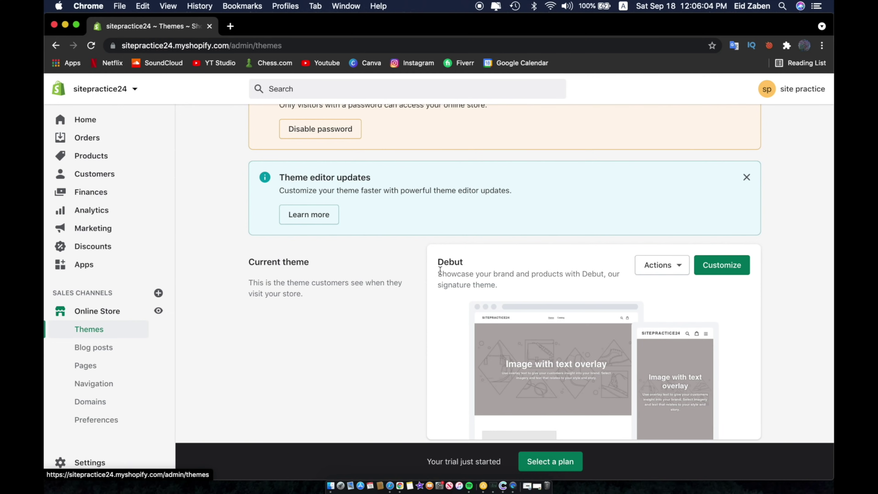
scroll(504, 266, "down", 10)
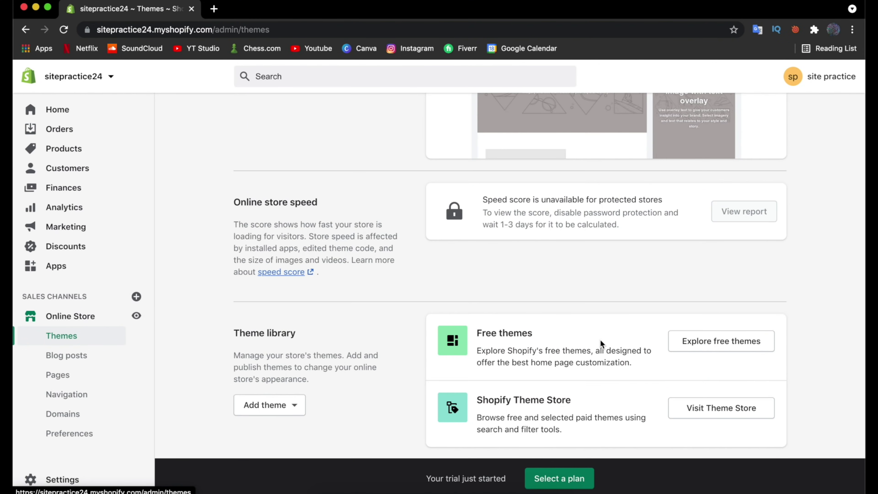
left_click(679, 343)
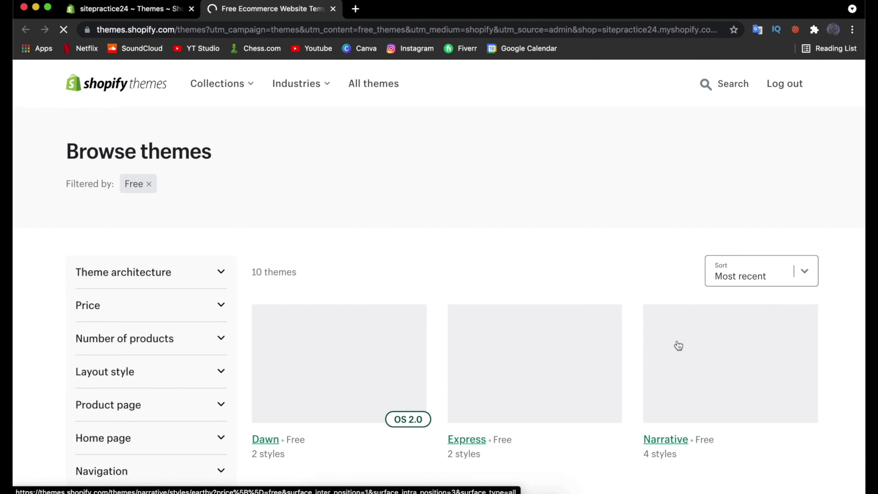
scroll(591, 222, "down", 7)
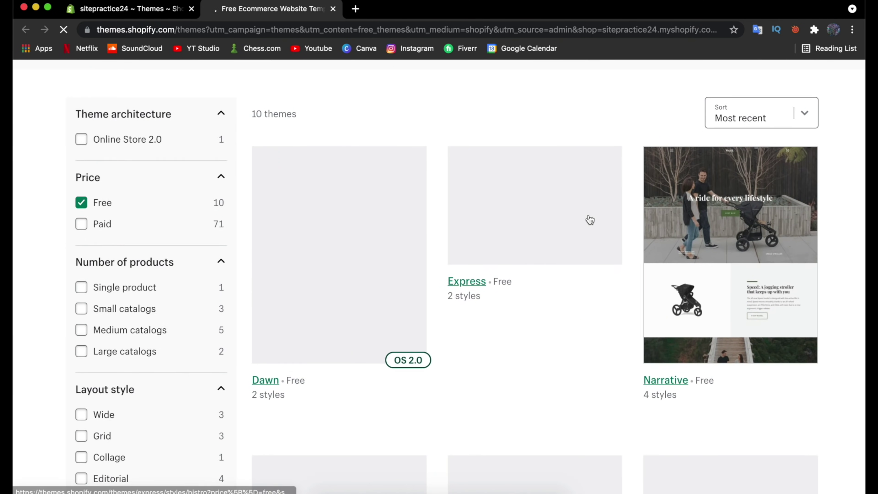
scroll(761, 156, "down", 10)
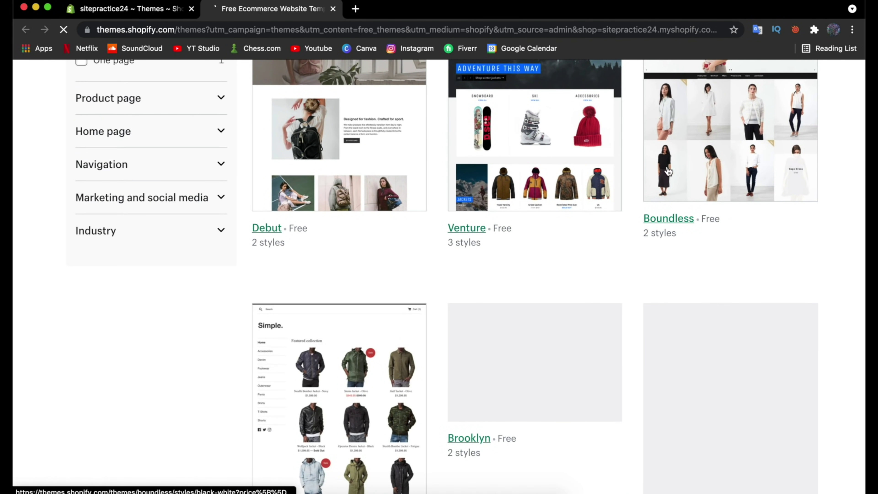
scroll(428, 176, "down", 5)
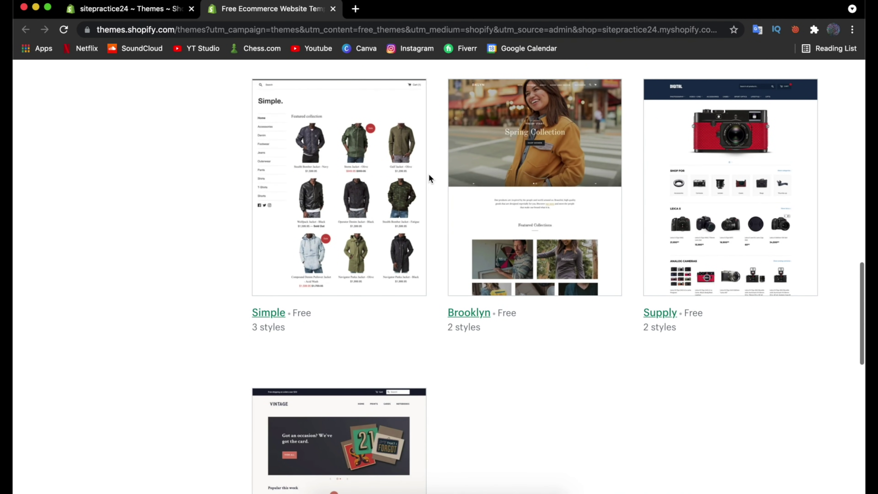
scroll(580, 190, "down", 5)
scroll(579, 191, "down", 5)
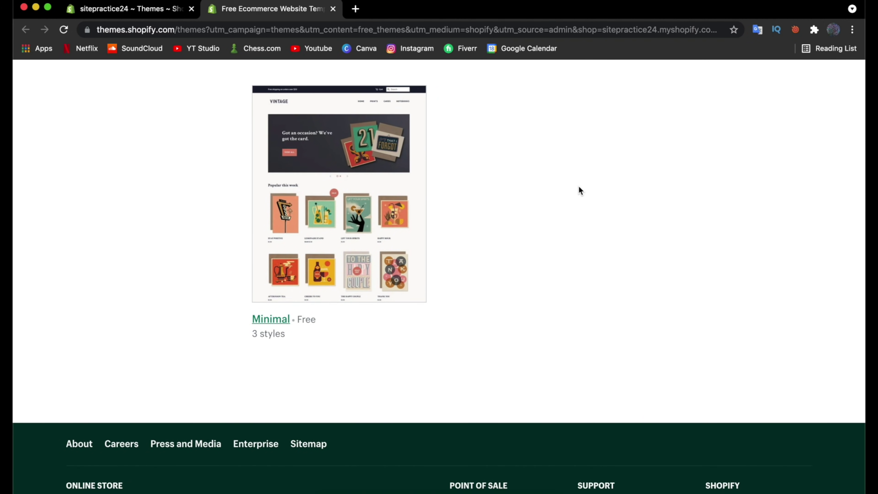
scroll(580, 191, "up", 10)
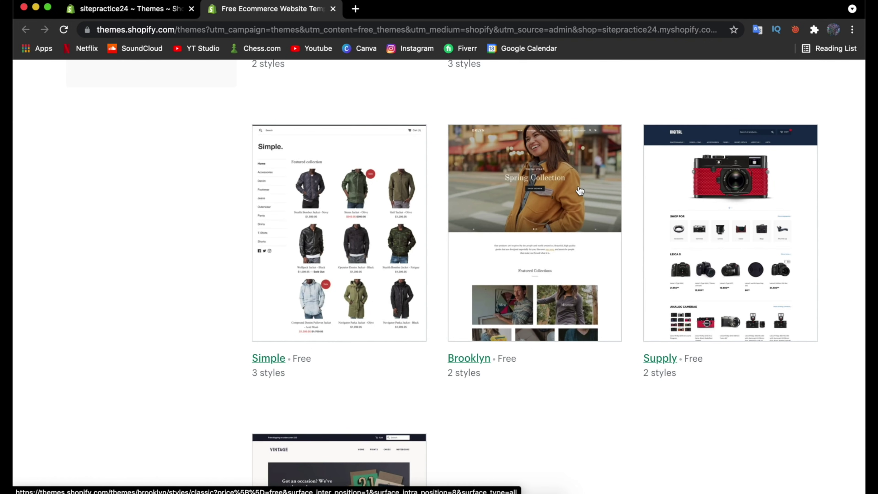
scroll(580, 191, "up", 9)
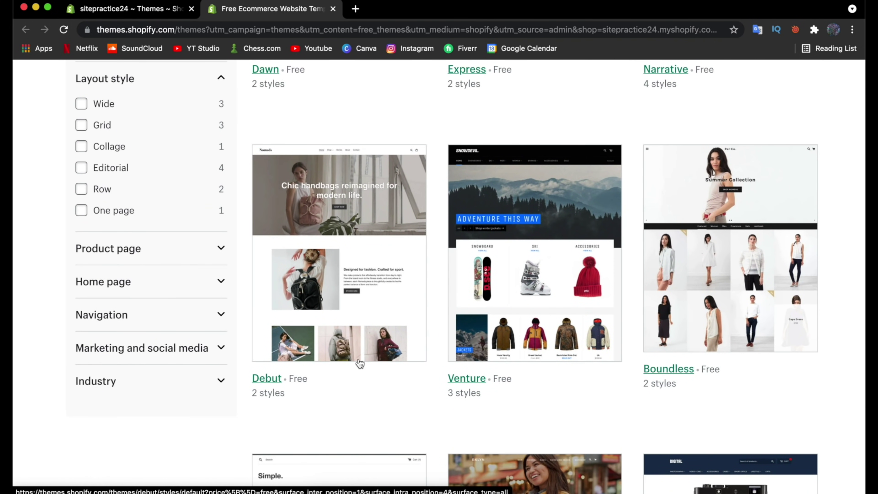
left_click(333, 9)
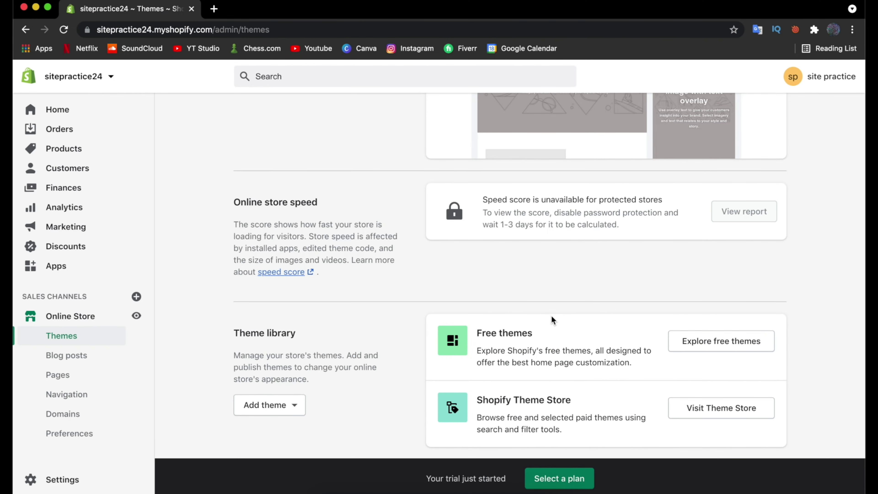
Step: Open the current Debut theme for customization and look through the sections in its home page preview
scroll(550, 315, "up", 7)
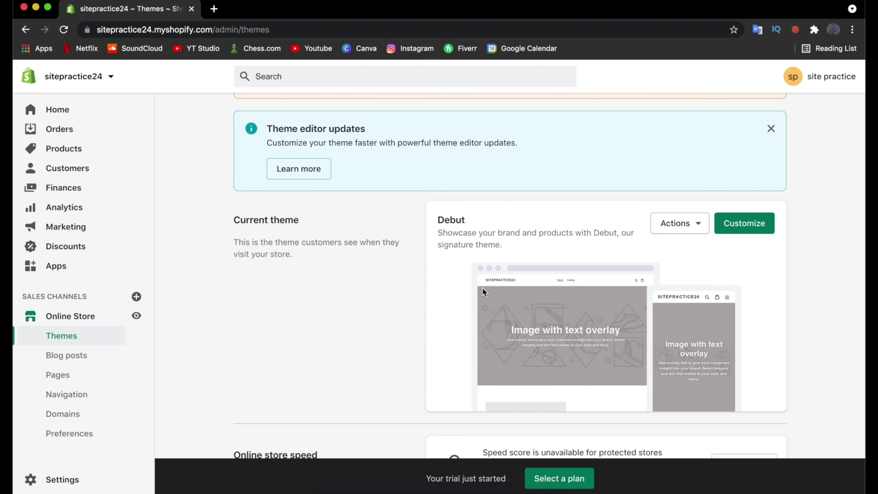
left_click(725, 228)
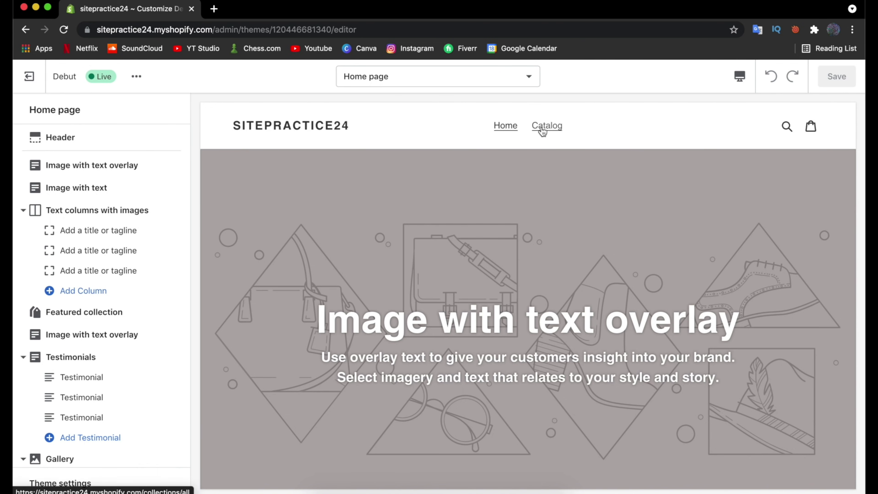
scroll(543, 197, "down", 5)
scroll(543, 195, "down", 8)
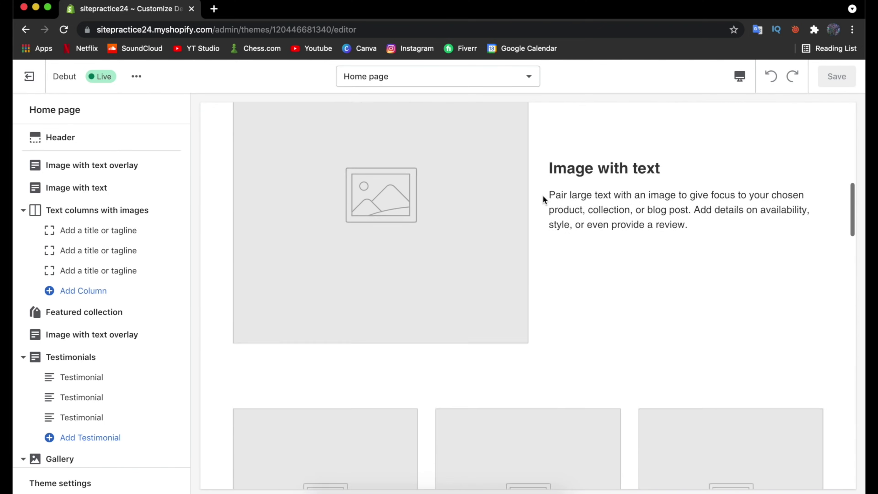
scroll(543, 196, "down", 8)
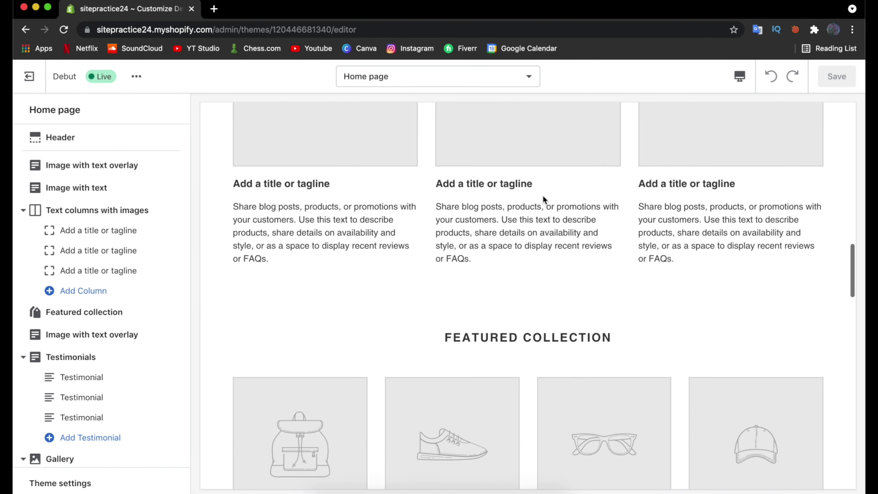
scroll(543, 200, "down", 15)
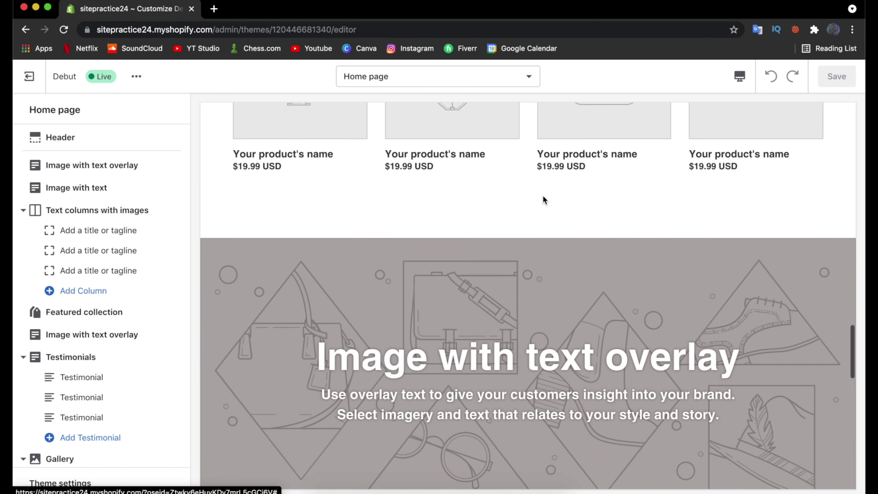
Step: Switch the home page preview to the mobile layout and look through its sections
scroll(543, 200, "down", 3)
scroll(544, 201, "up", 15)
scroll(543, 198, "up", 12)
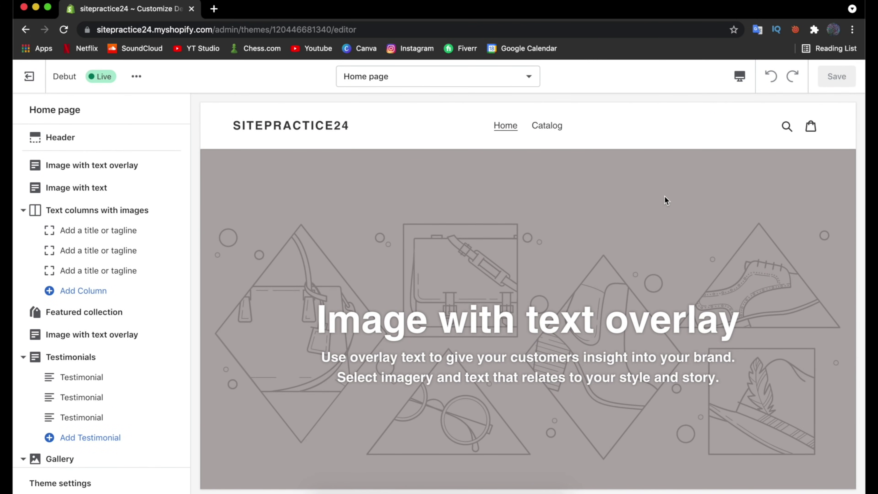
left_click(740, 78)
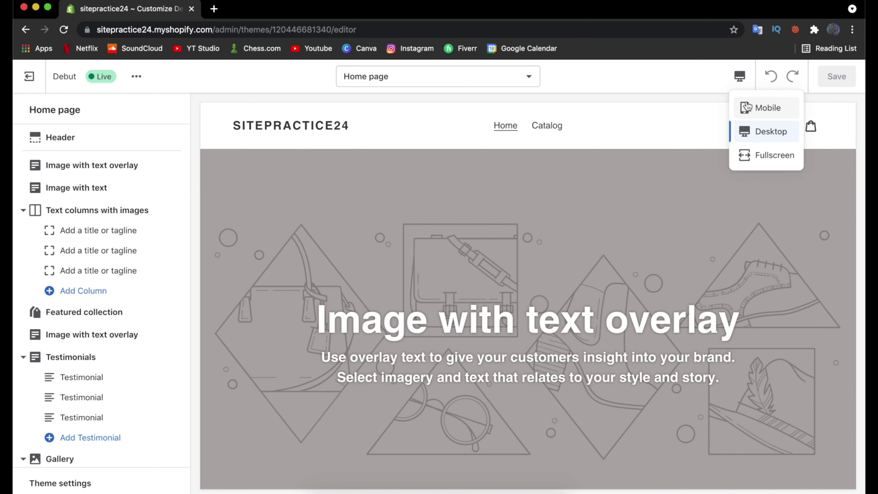
left_click(746, 107)
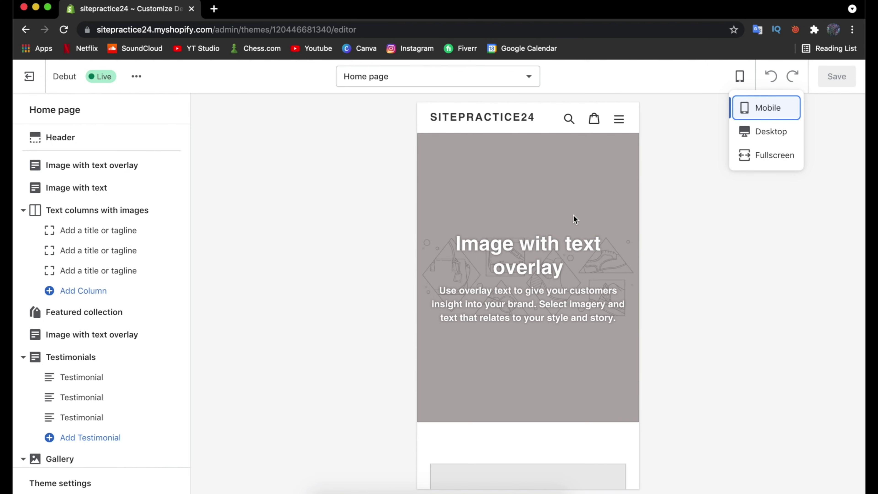
scroll(574, 218, "down", 10)
scroll(574, 216, "down", 10)
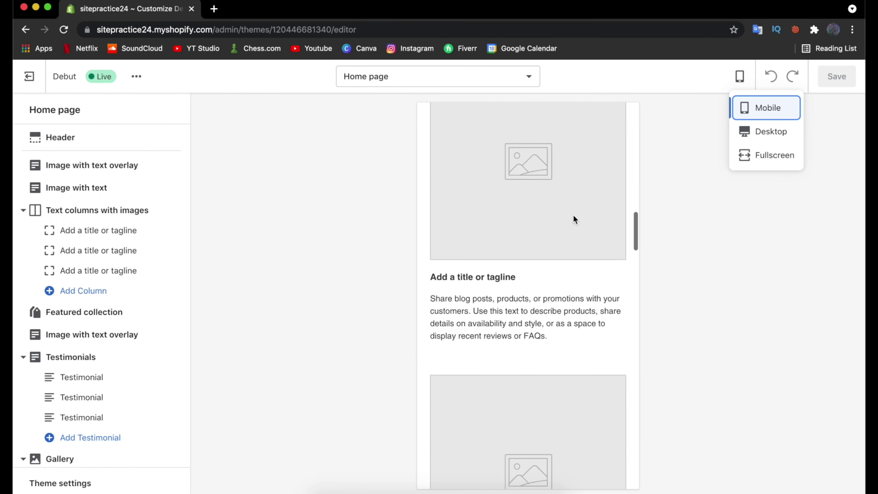
scroll(574, 220, "down", 10)
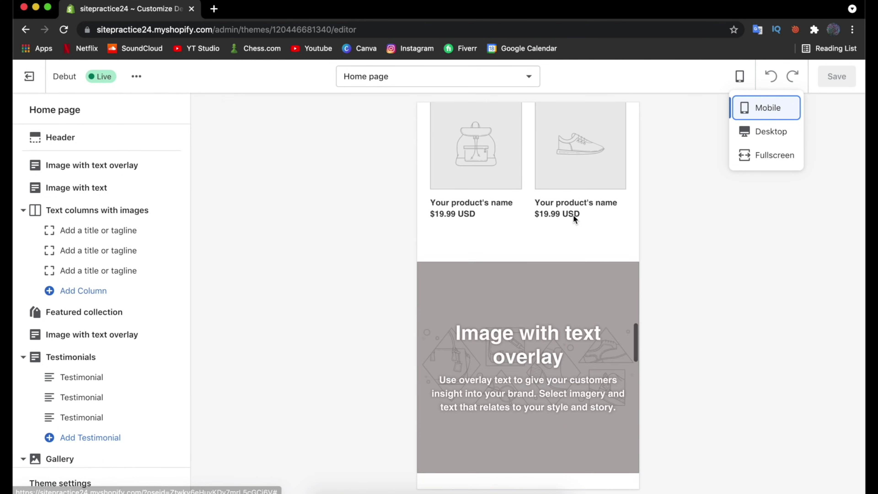
scroll(575, 220, "up", 10)
scroll(575, 220, "up", 15)
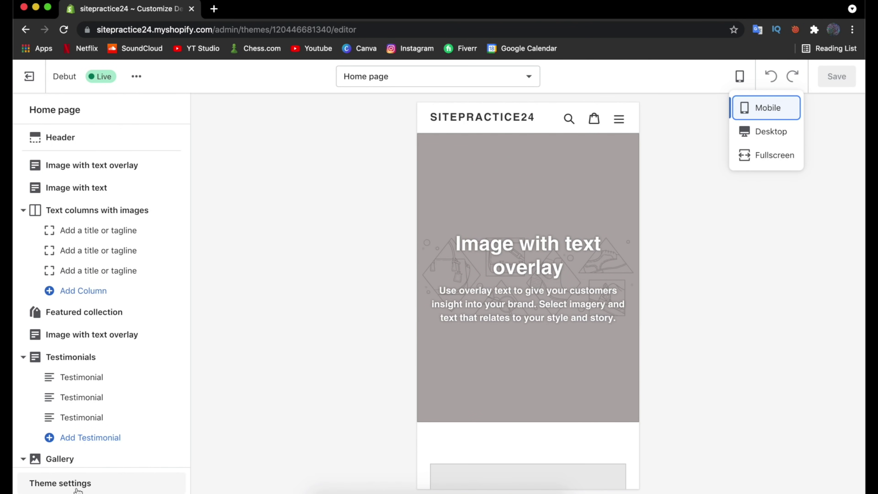
Step: Open the theme settings and review the color options for text, buttons, form fields and image overlays
left_click(69, 487)
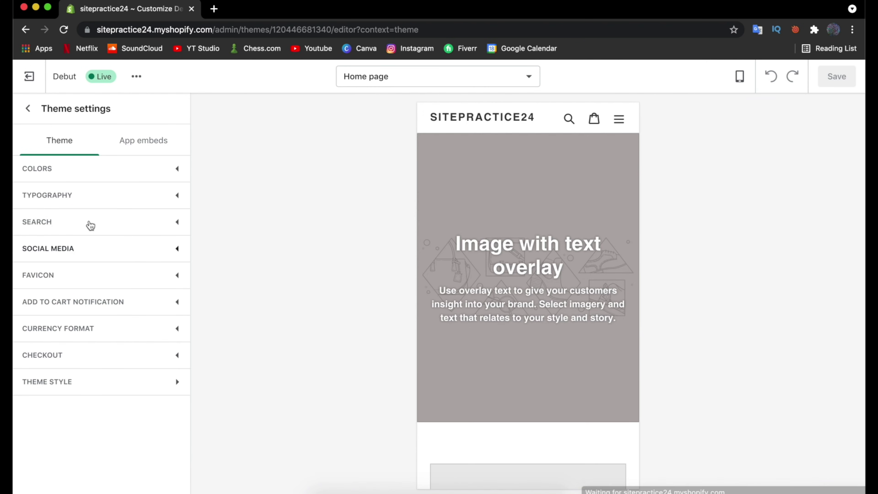
left_click(62, 170)
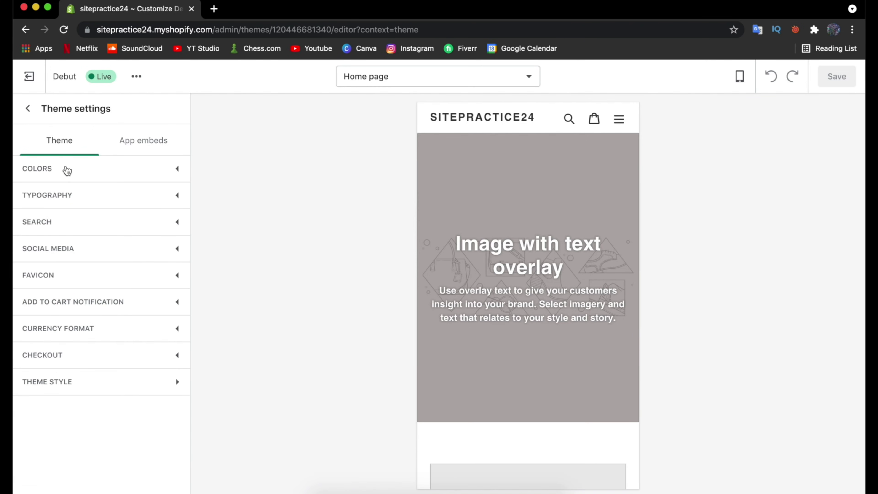
scroll(100, 262, "down", 3)
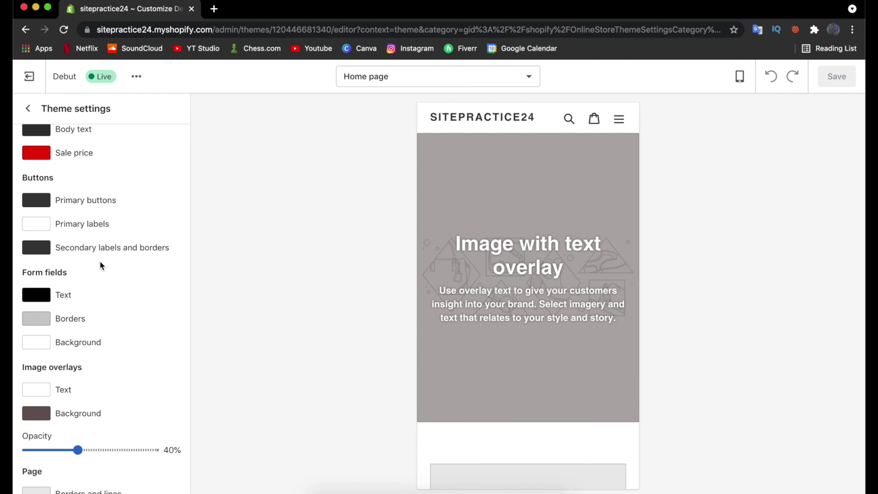
scroll(99, 266, "up", 3)
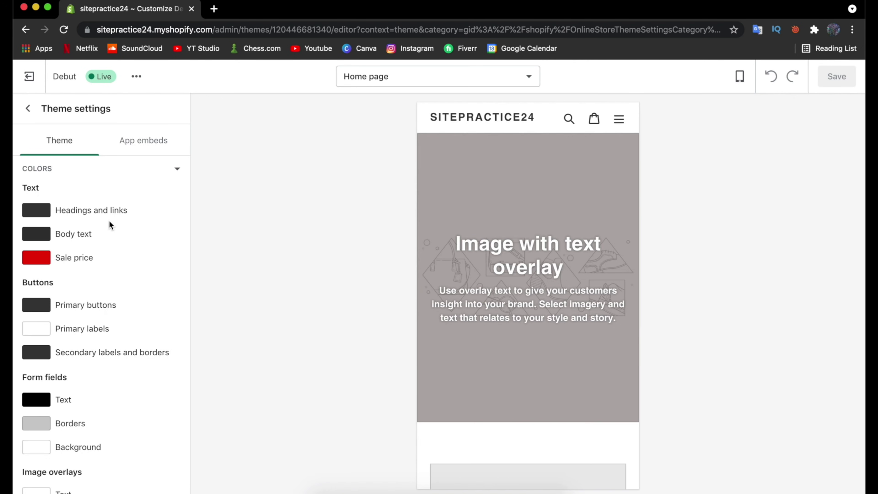
scroll(61, 269, "down", 2)
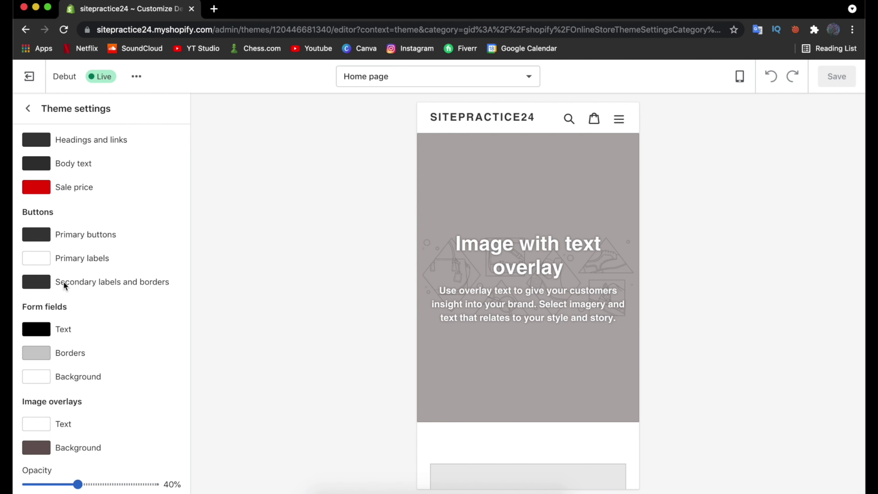
scroll(64, 282, "up", 2)
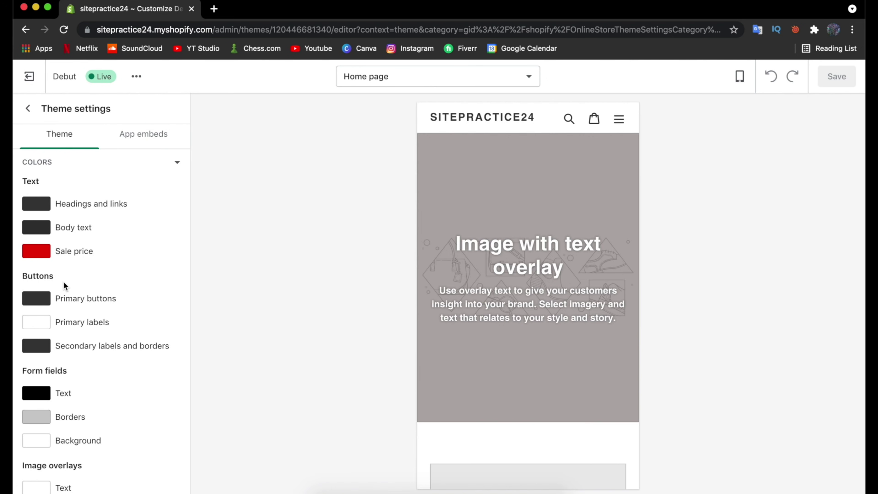
scroll(66, 203, "up", 1)
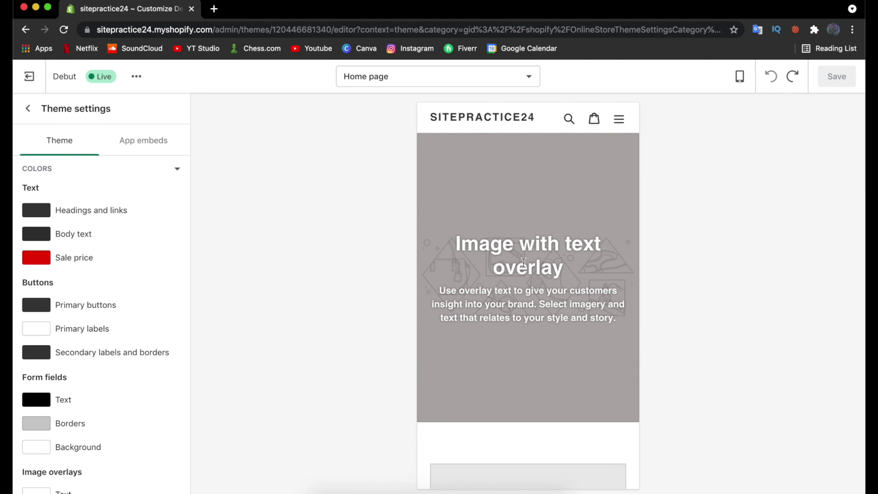
Step: Try red EA0606 as the image overlays' text color, restore white FFFFFF, and return to the home page sections
scroll(137, 284, "down", 5)
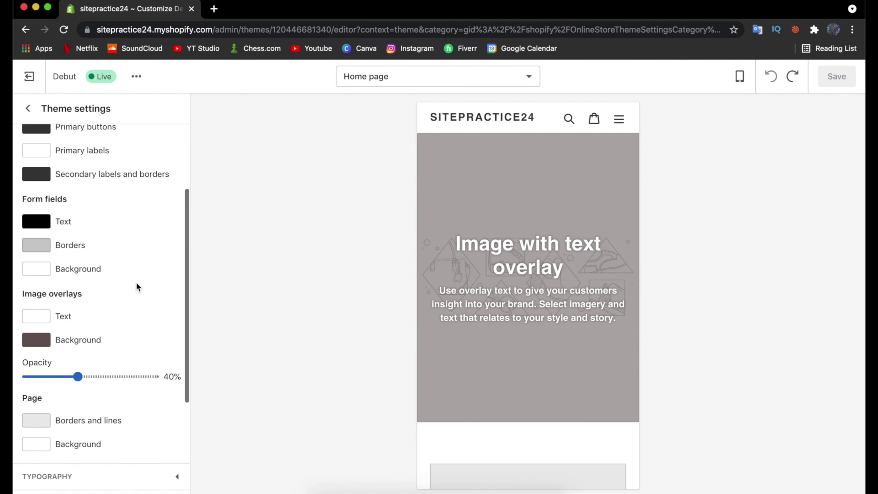
left_click(37, 317)
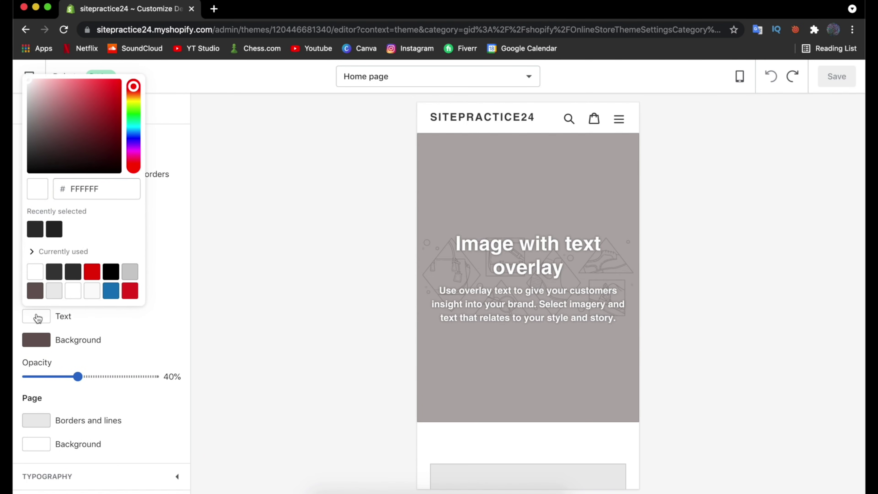
left_click(91, 272)
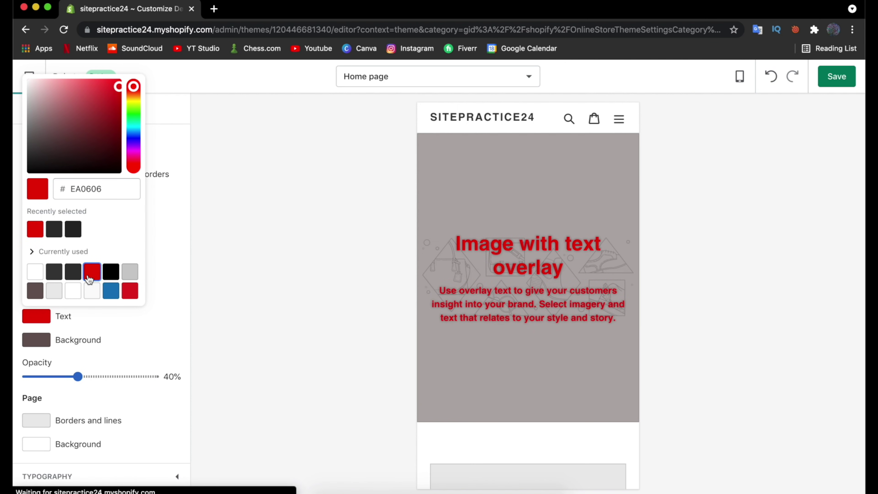
left_click(40, 278)
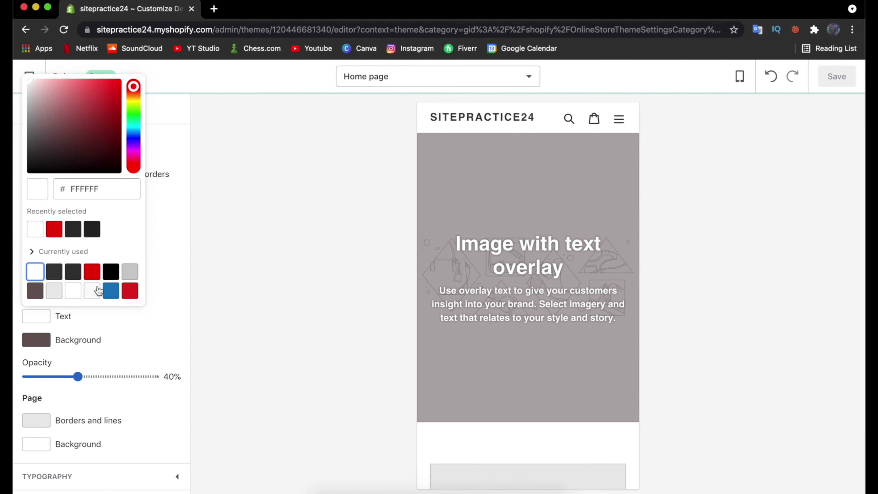
left_click(247, 307)
scroll(135, 218, "up", 3)
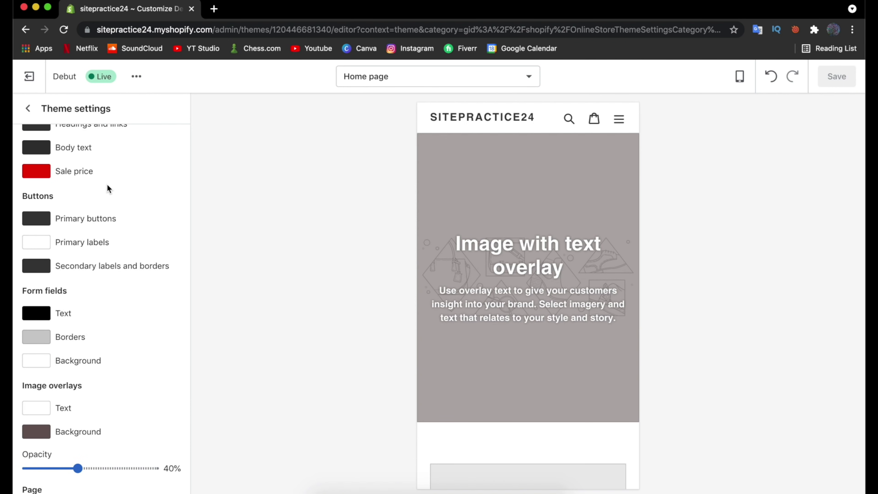
scroll(108, 187, "up", 3)
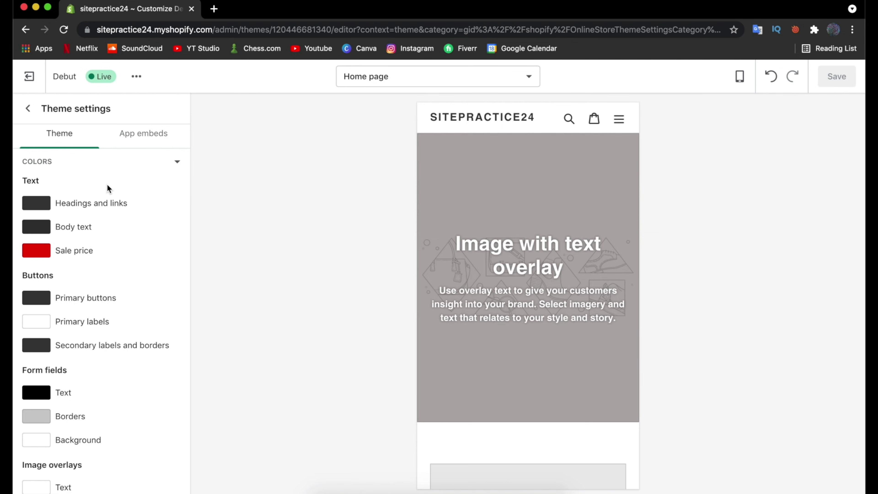
left_click(27, 108)
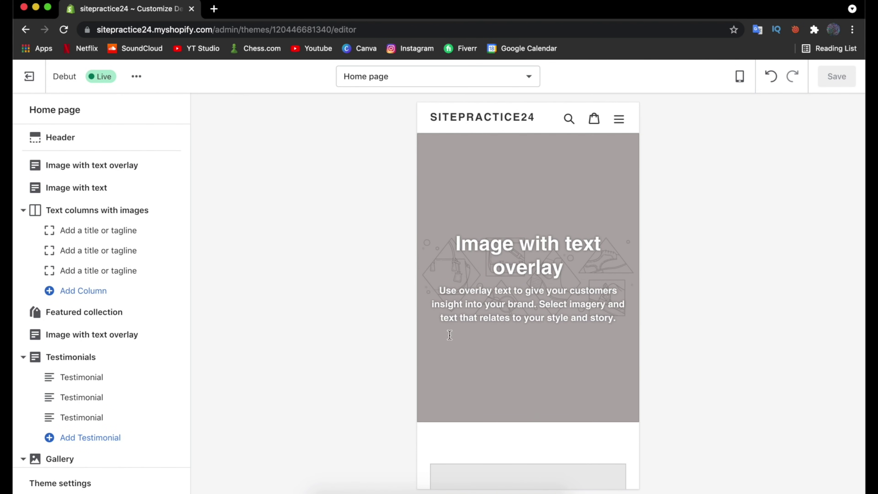
Step: Set the first Image with text overlay section's image to the dark laptop-and-lamp desk photo from the free Work From Home collection
left_click(109, 170)
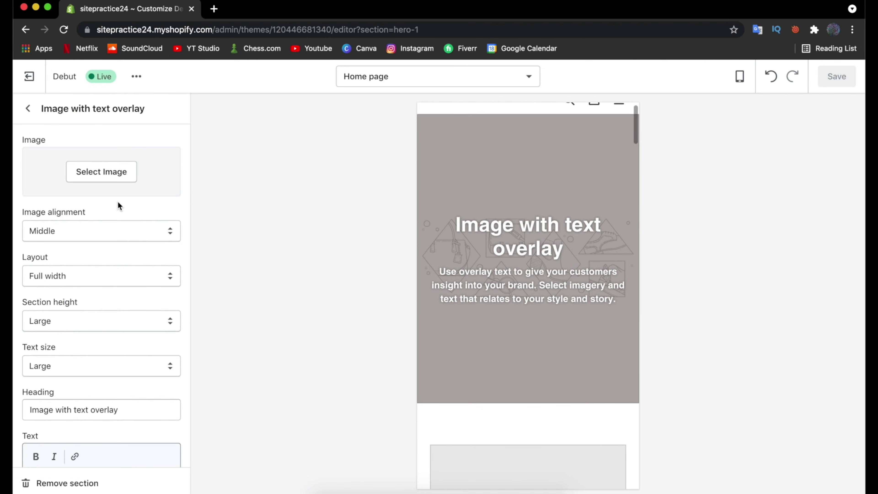
left_click(112, 172)
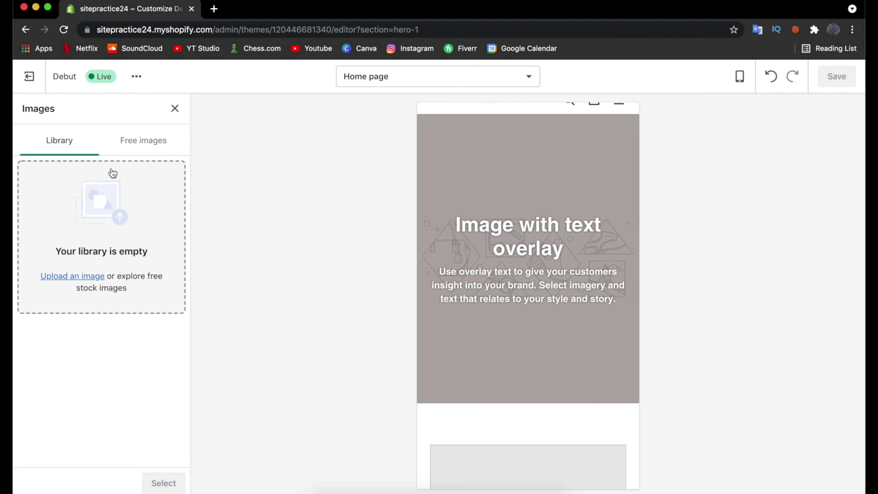
left_click(140, 147)
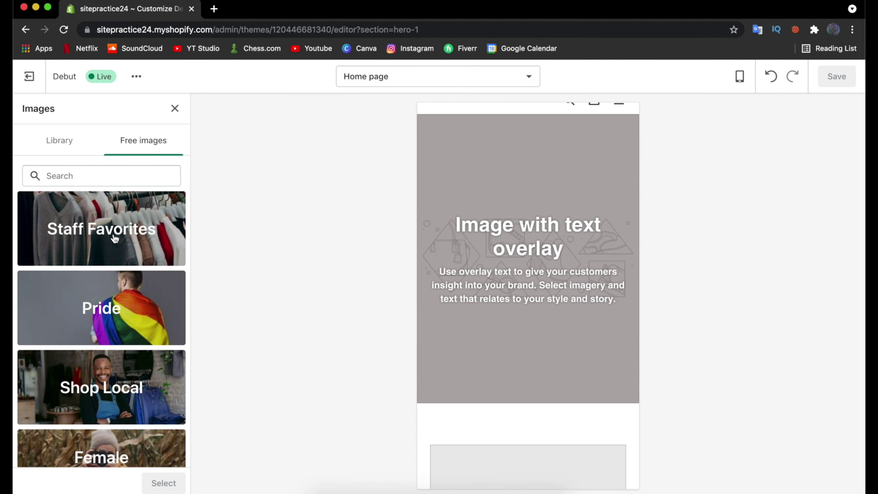
scroll(115, 239, "down", 4)
scroll(115, 239, "down", 15)
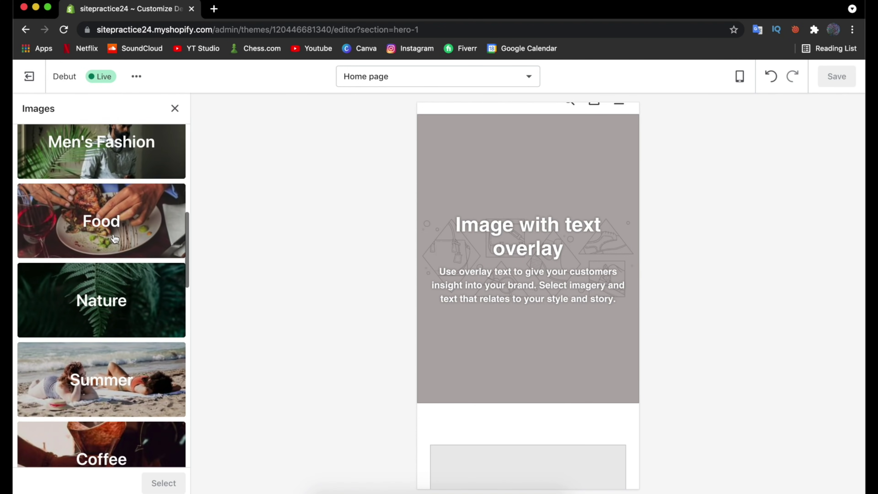
scroll(115, 239, "down", 6)
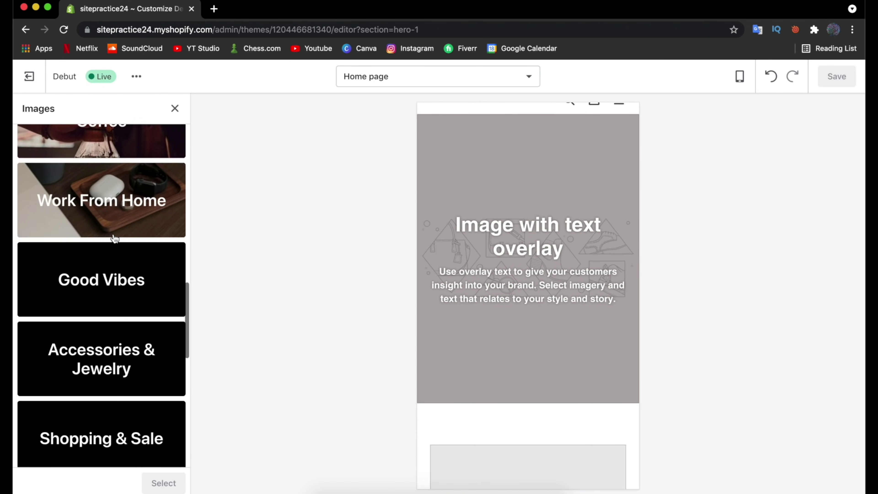
left_click(149, 223)
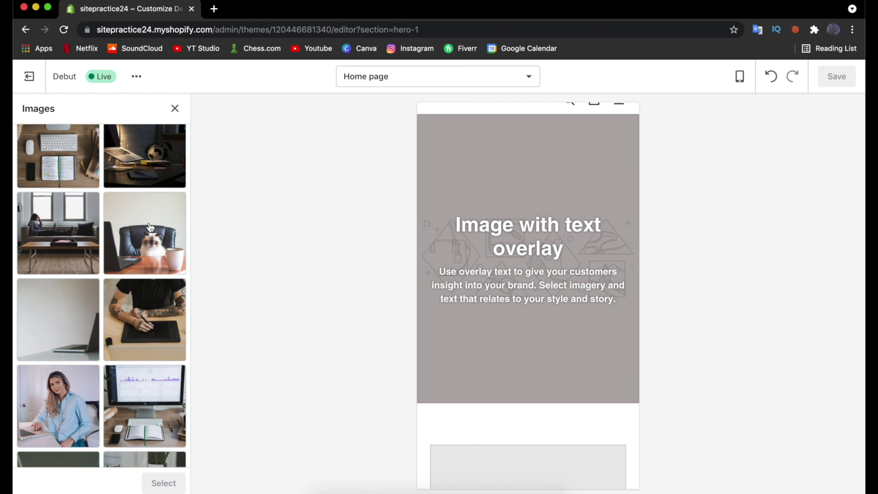
left_click(168, 144)
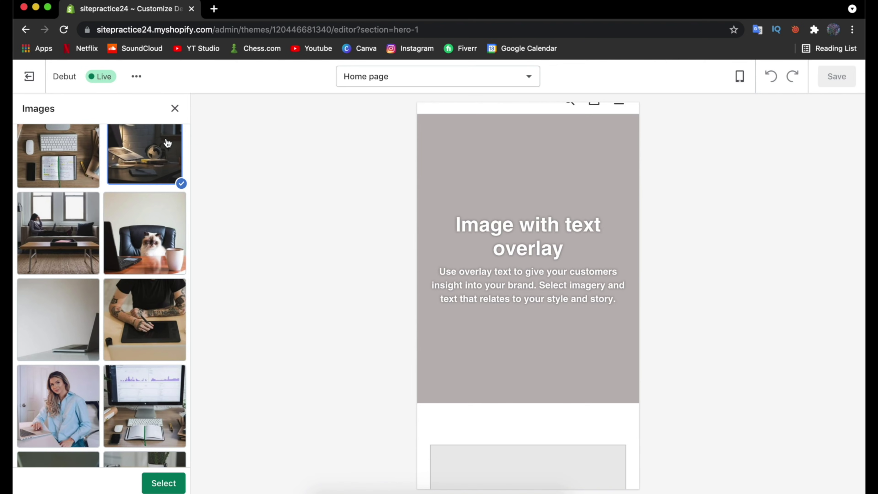
left_click(171, 483)
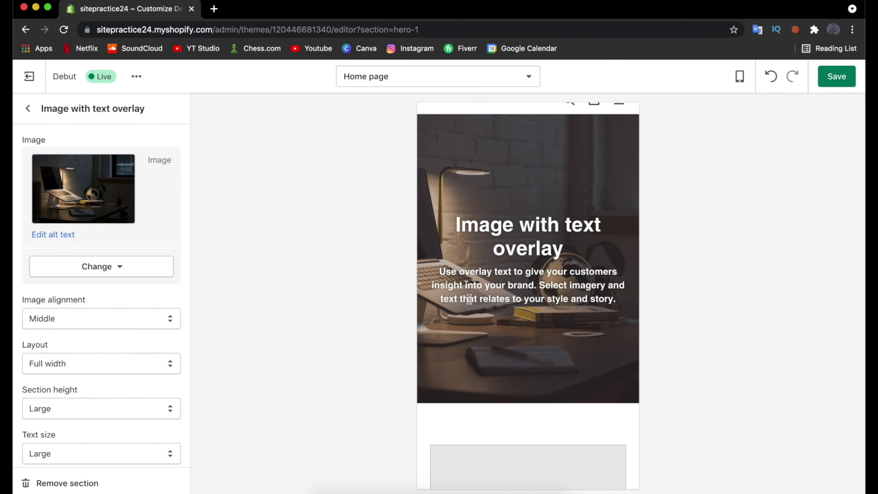
Step: Switch the preview to the desktop layout and check the new image in the overlay section
scroll(619, 188, "up", 2)
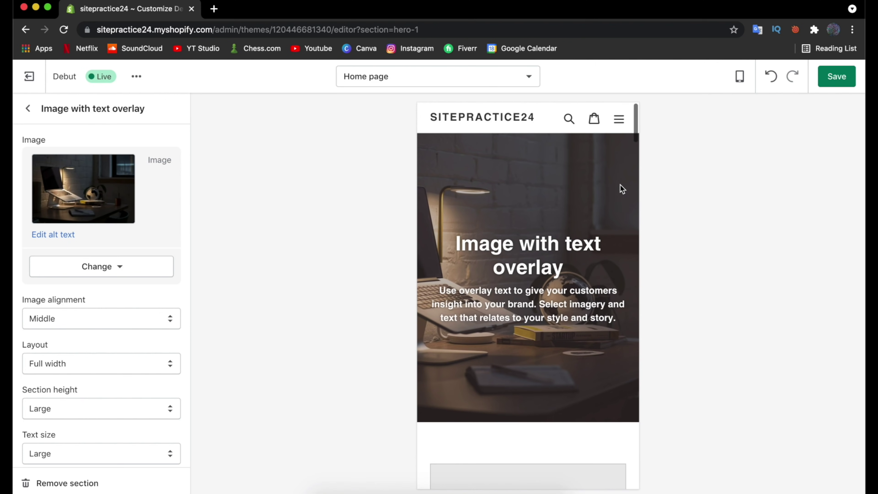
left_click(742, 79)
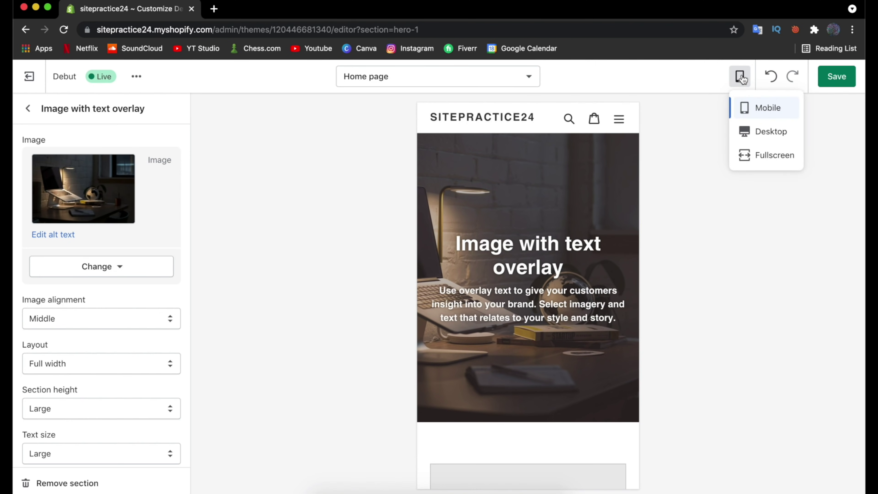
left_click(755, 133)
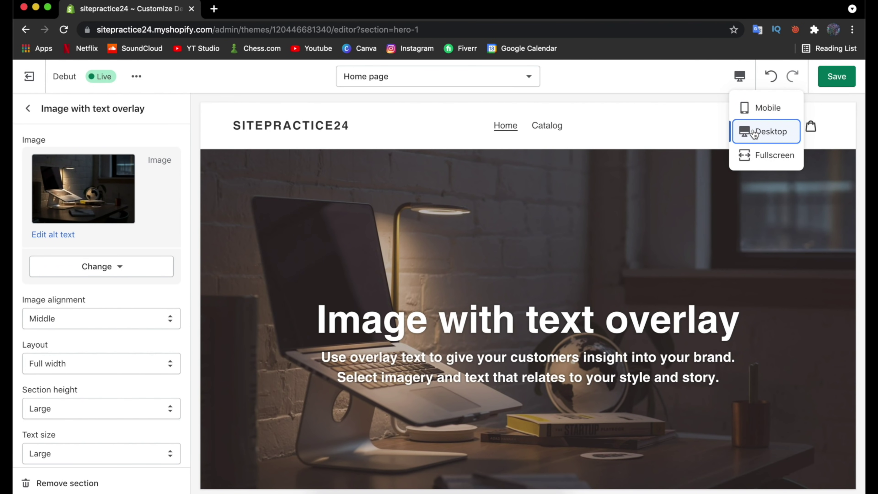
scroll(657, 417, "down", 2)
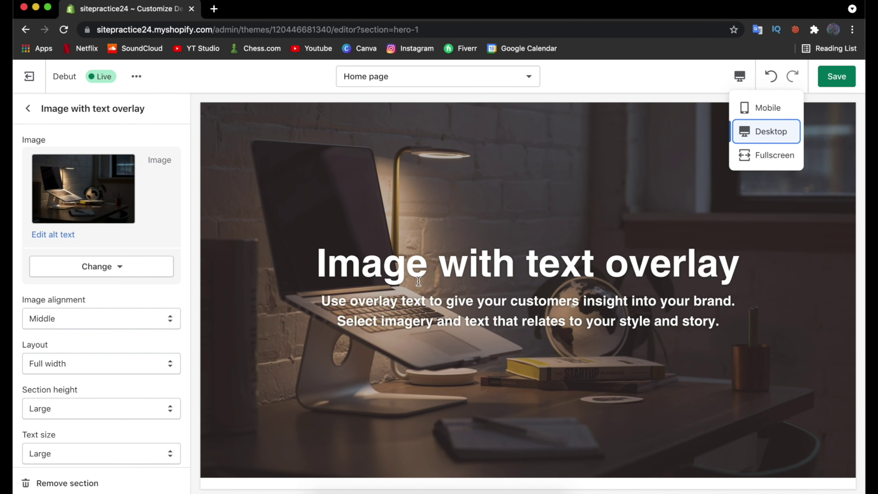
Step: Change the heading of the Image with text overlay section to "Best Tech Deals"
scroll(106, 337, "down", 7)
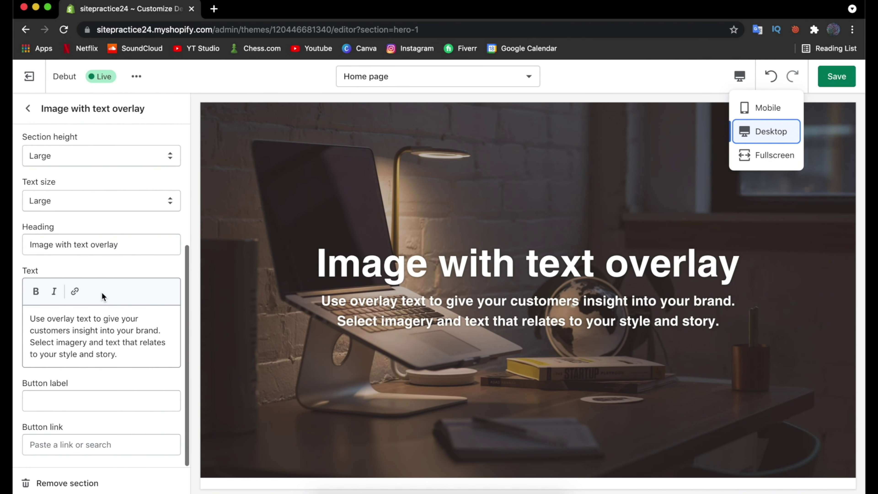
left_click_drag(131, 241, 29, 244)
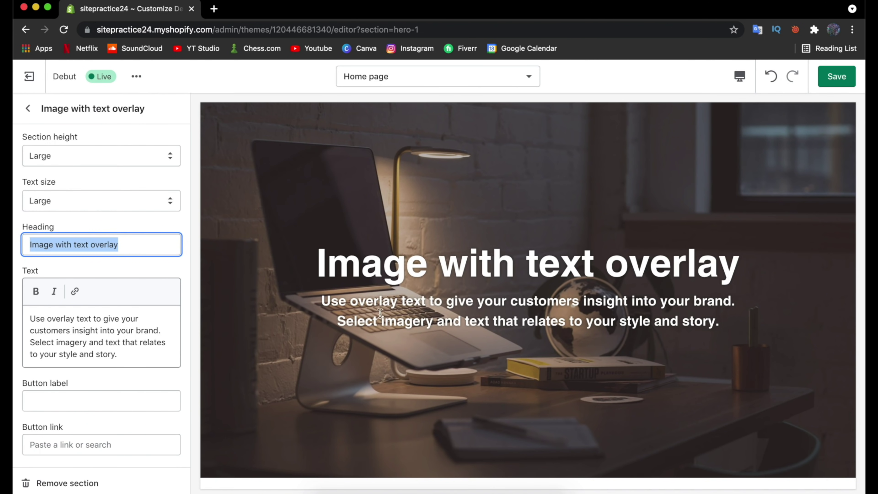
double_click(143, 246)
triple_click(144, 246)
type("Best Tech ")
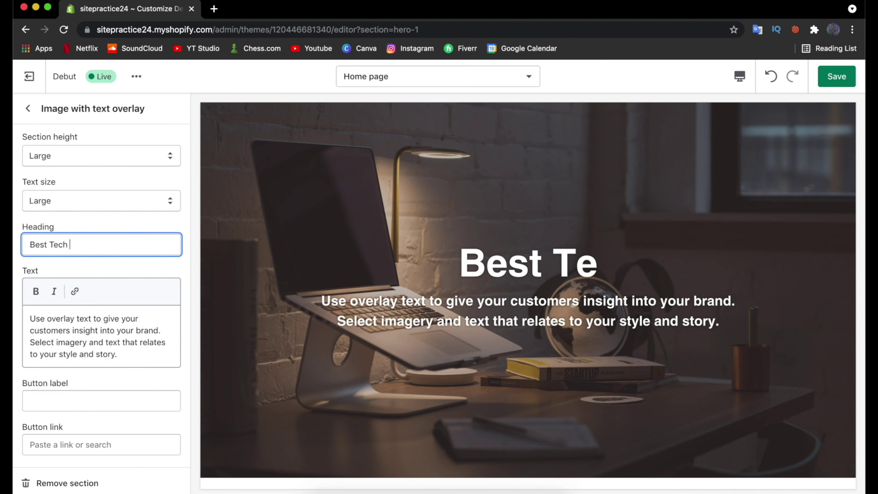
type("Deals")
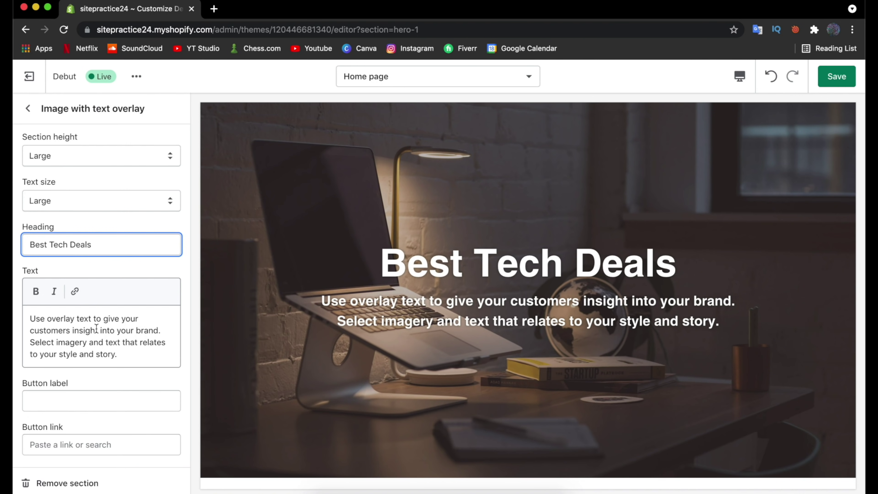
Step: Replace the overlay section's body text with "Everything is 50% Off!"
left_click_drag(131, 353, 16, 326)
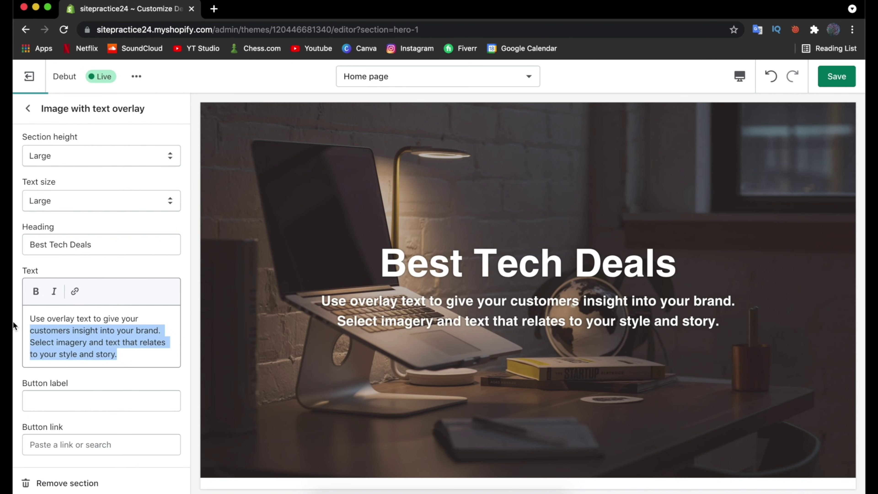
key("BackSpace")
key("super+a")
type("Everythni")
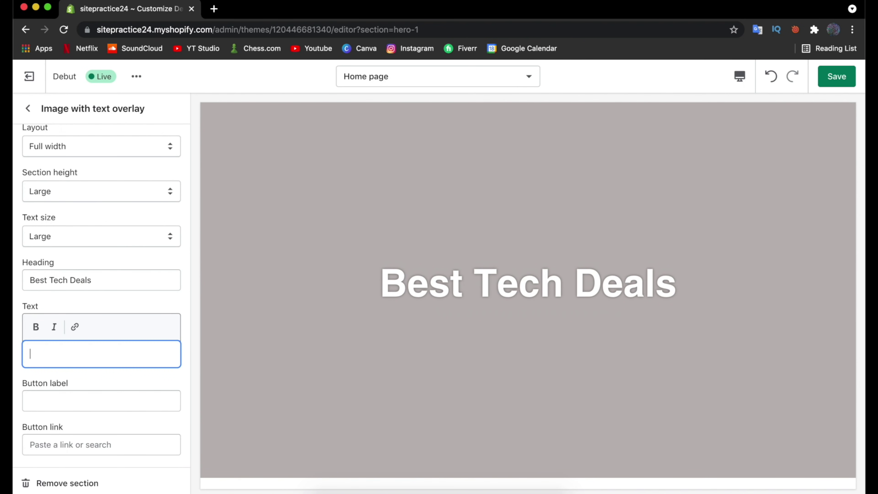
key("BackSpace")
type("ing is ")
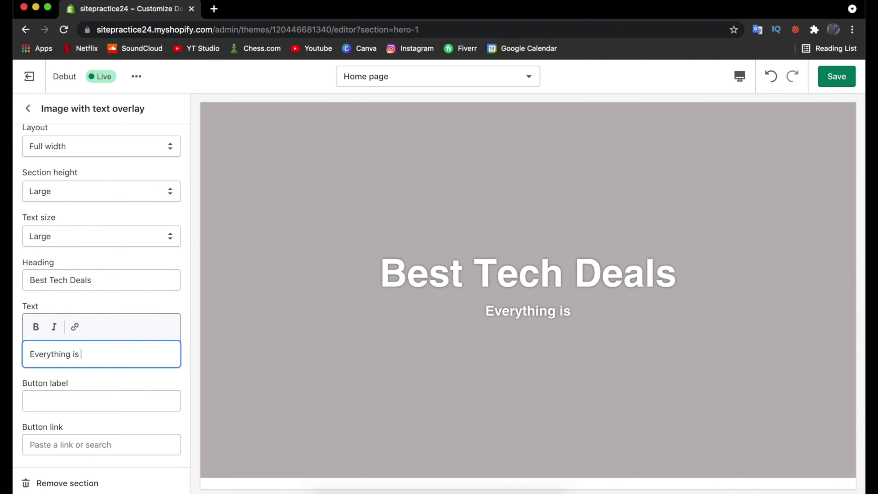
type("50%")
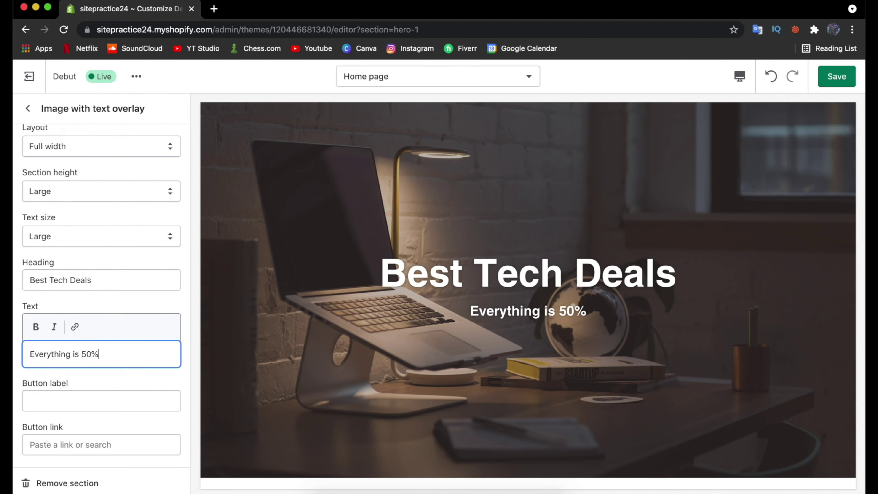
type(" Off")
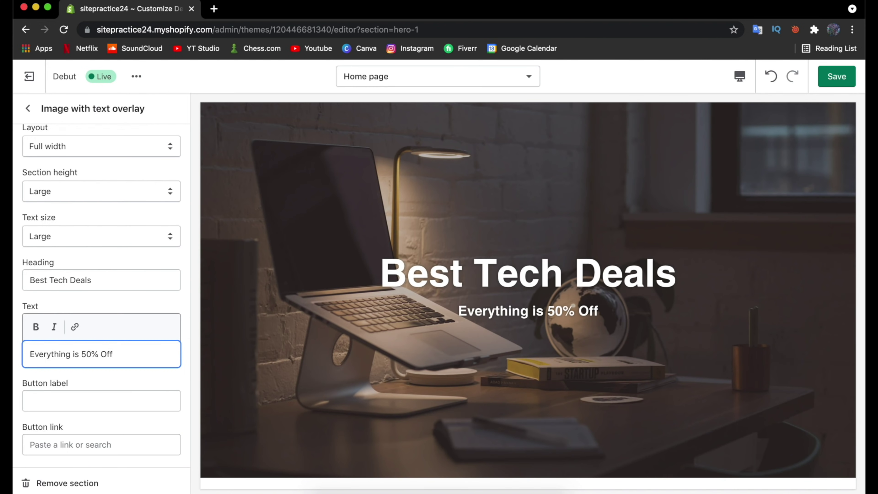
type("!")
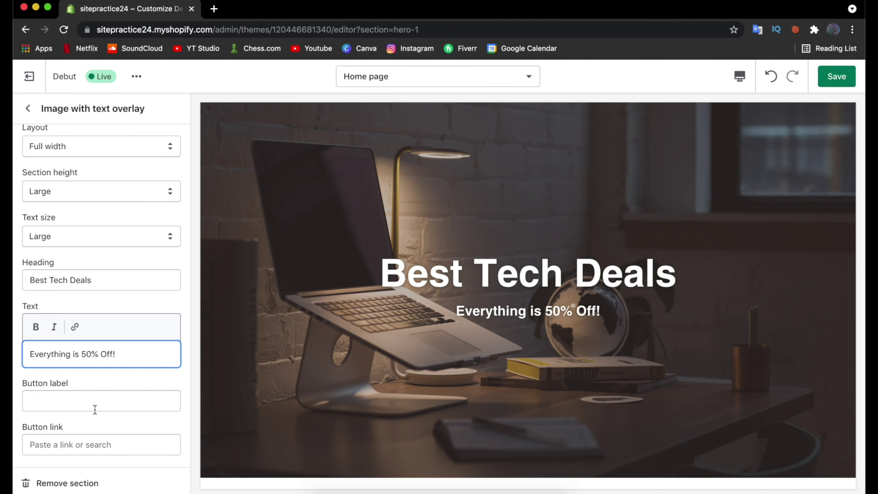
Step: Add a "View Deals" button linked to All products in the overlay section and save the theme changes
left_click(95, 408)
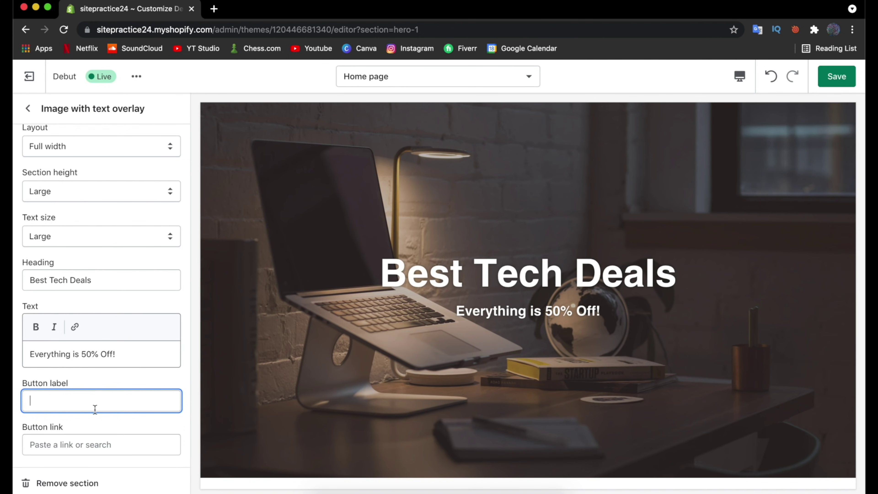
type("View Deals")
left_click(78, 441)
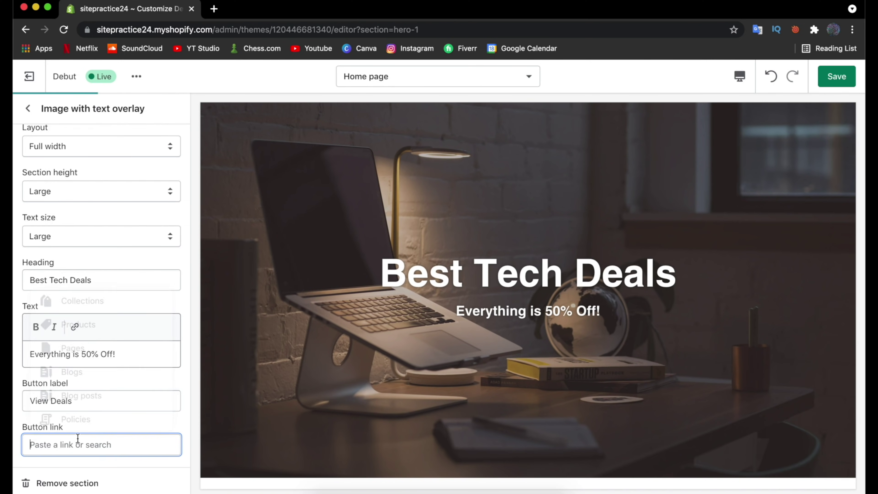
left_click(77, 326)
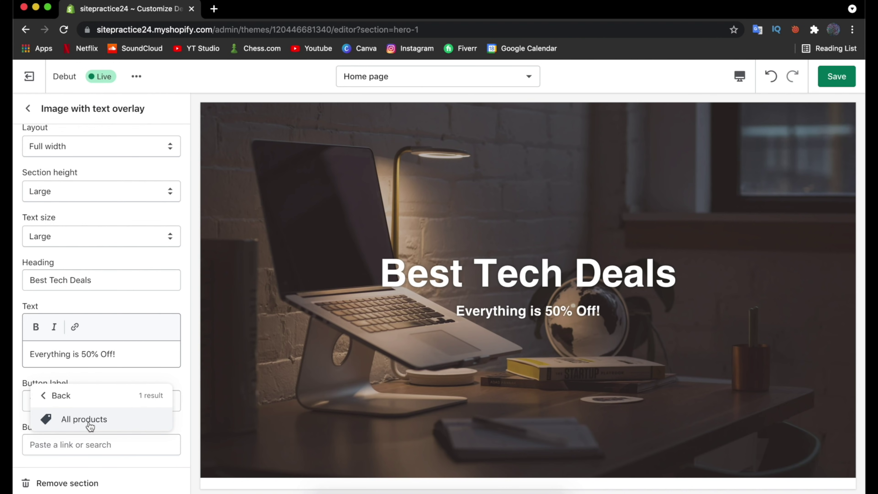
left_click(89, 422)
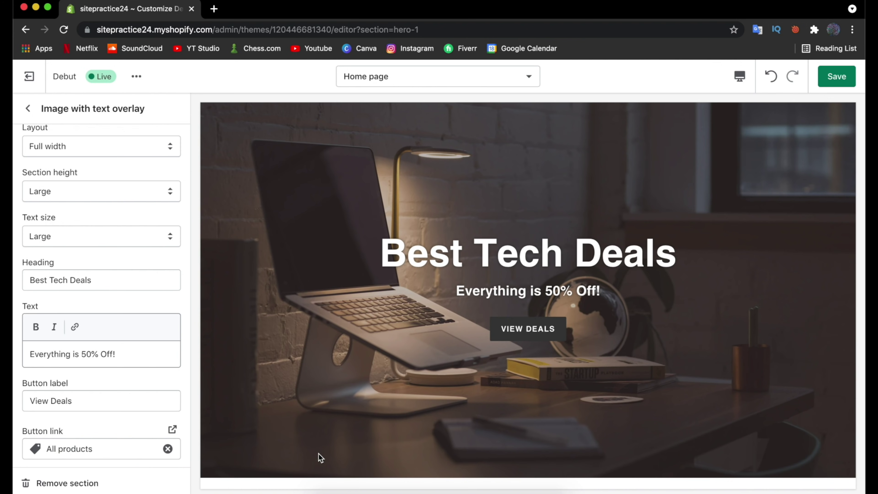
left_click(836, 78)
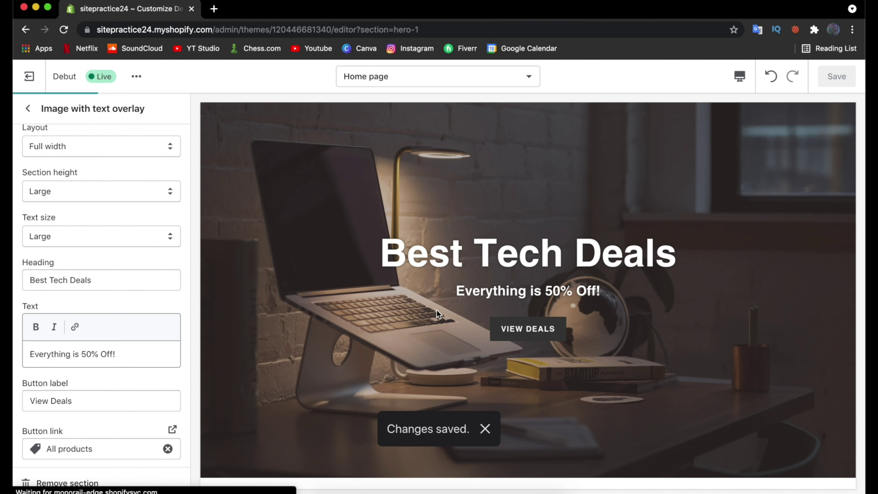
Step: Look over the next home page sections in the preview and open the Image with text section's settings
scroll(342, 277, "down", 10)
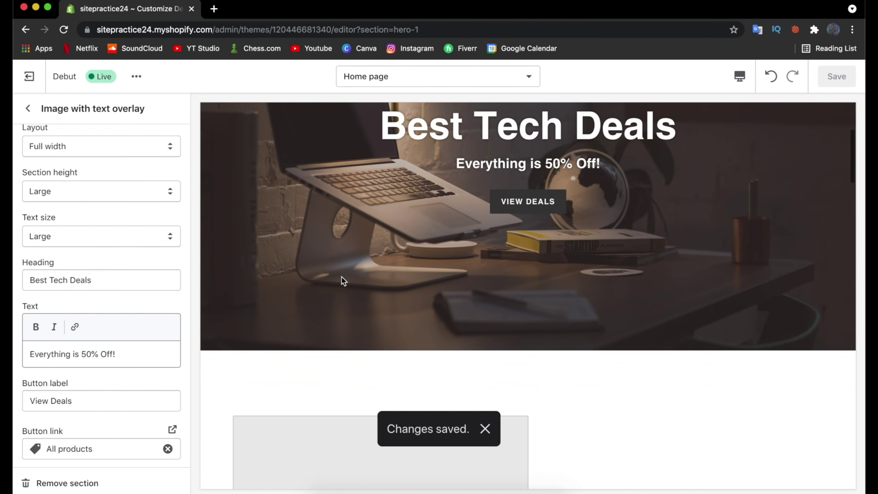
scroll(342, 281, "down", 5)
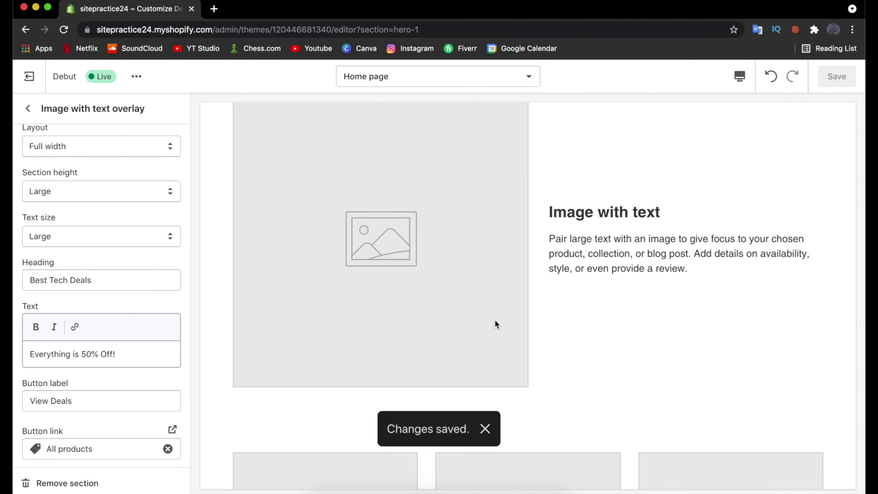
scroll(496, 324, "down", 4)
scroll(495, 319, "up", 12)
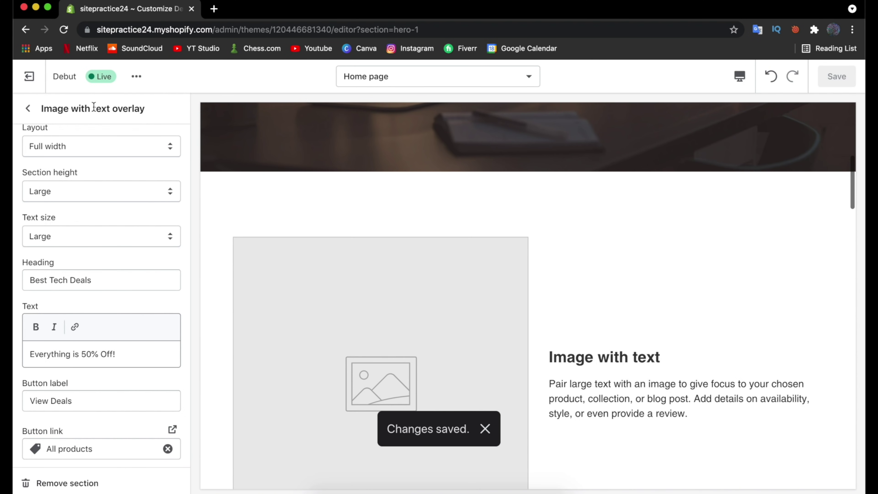
left_click(27, 109)
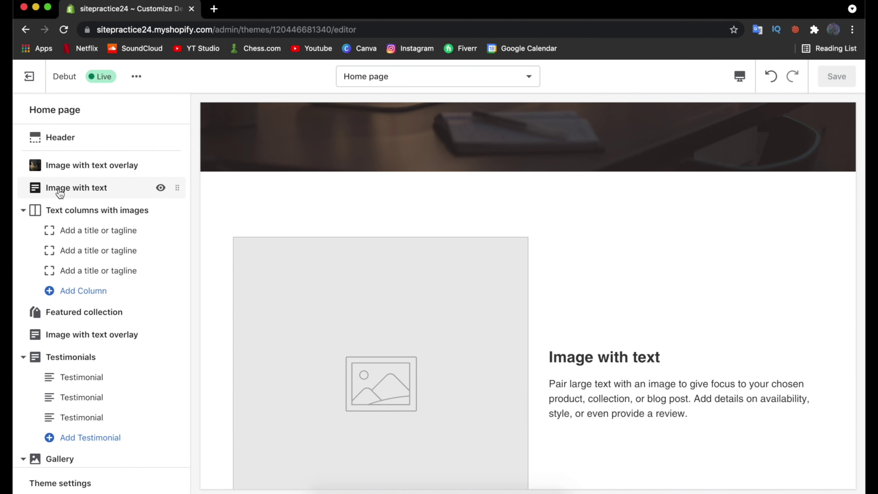
left_click(92, 187)
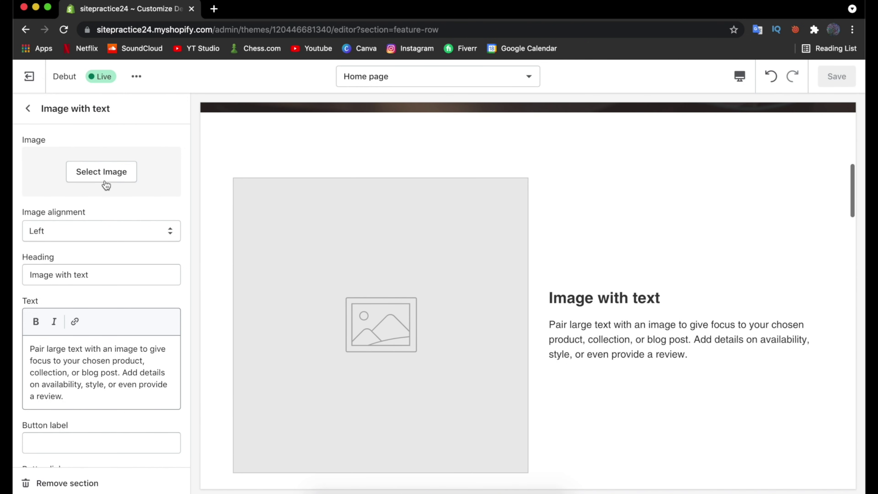
Step: Set the Image with text section's image to the photo of hands typing on a laptop from the free Work From Home collection
left_click(101, 180)
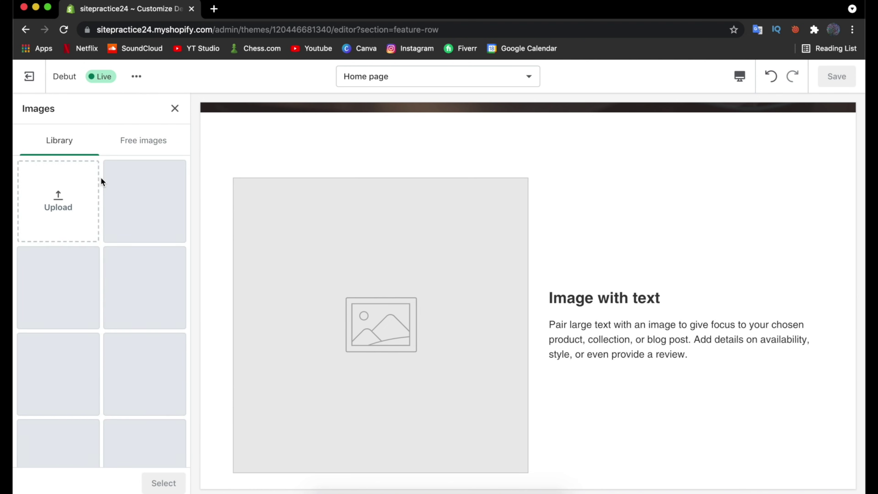
left_click(131, 144)
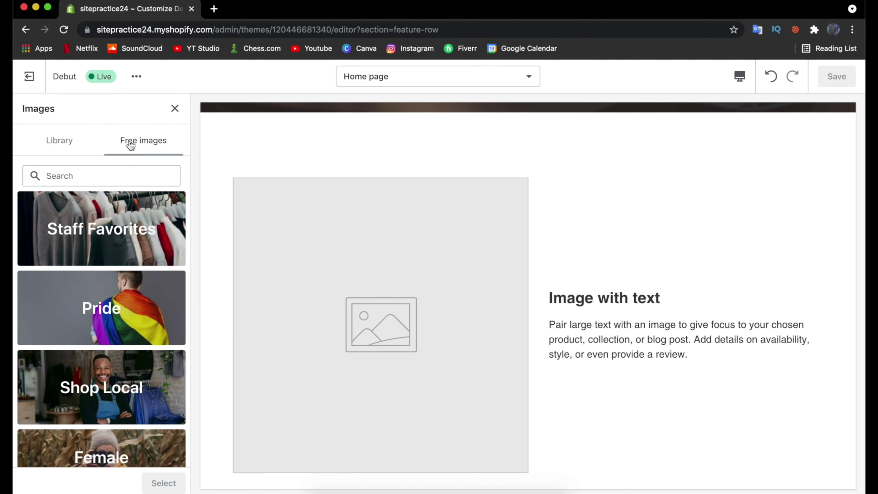
scroll(129, 212, "down", 10)
scroll(129, 212, "down", 12)
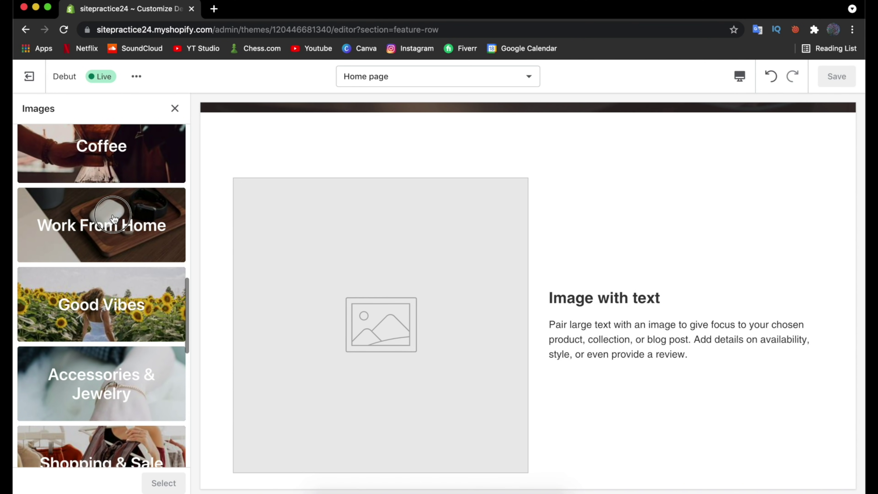
left_click(114, 216)
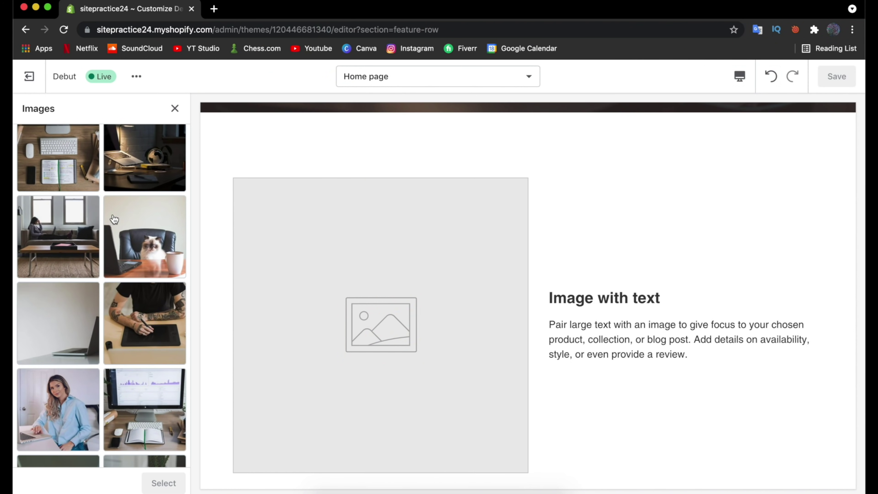
scroll(137, 313, "down", 6)
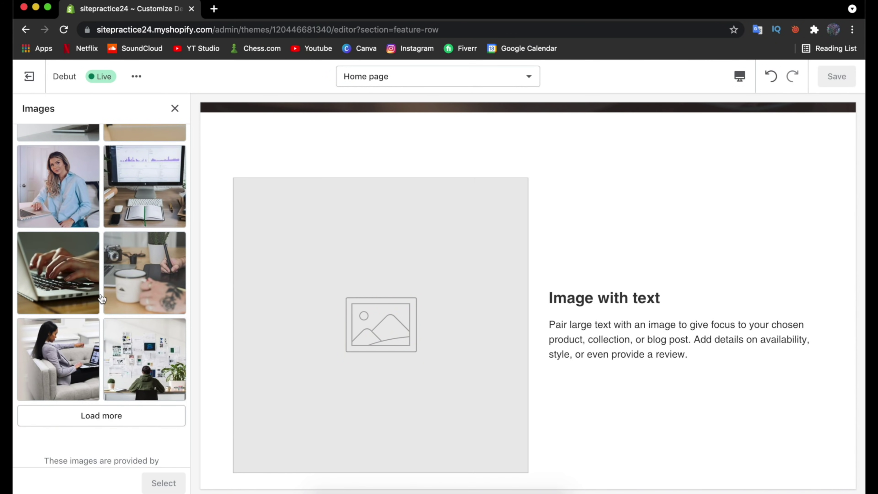
left_click(59, 274)
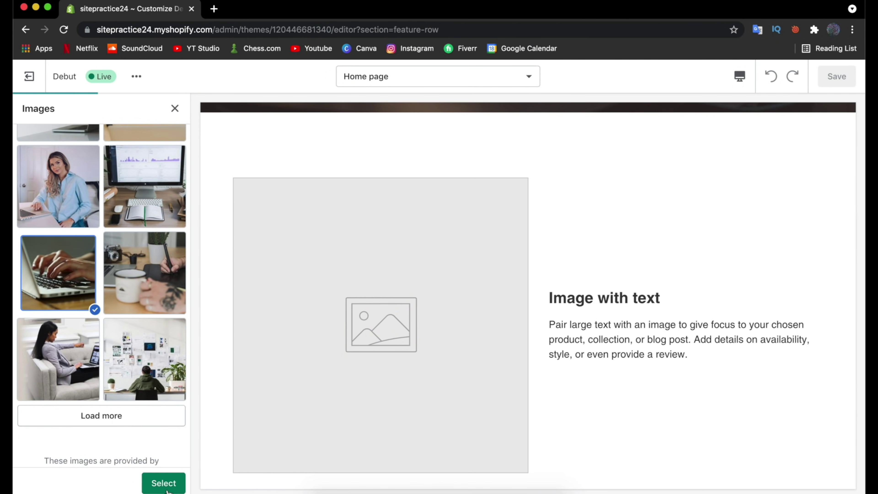
left_click(168, 485)
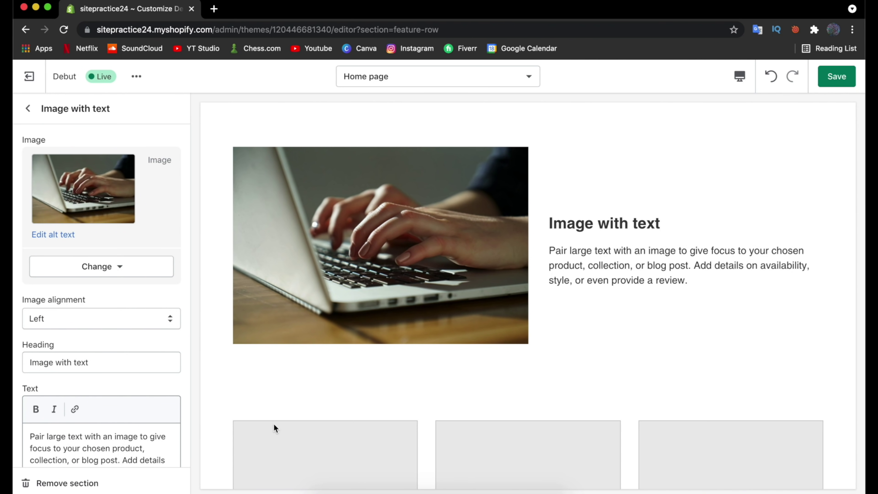
Step: Change the heading of the Image with text section to "Laptops For Sale"
left_click_drag(99, 361, 15, 361)
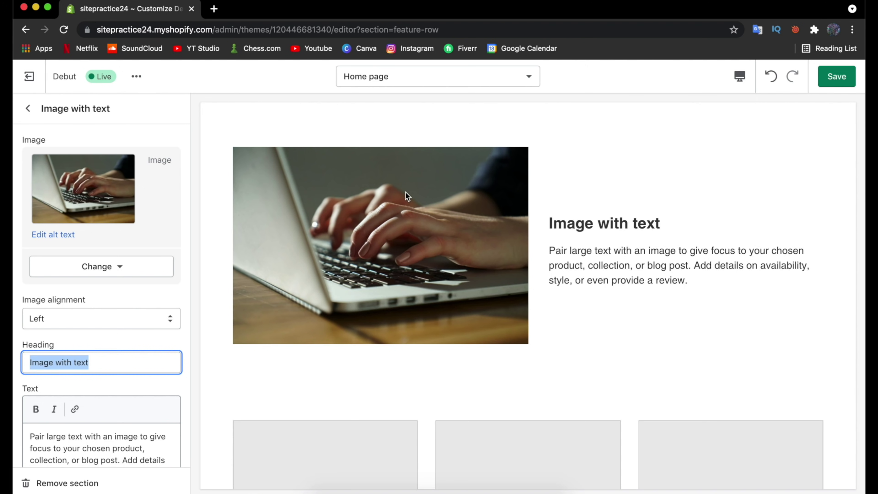
key("BackSpace")
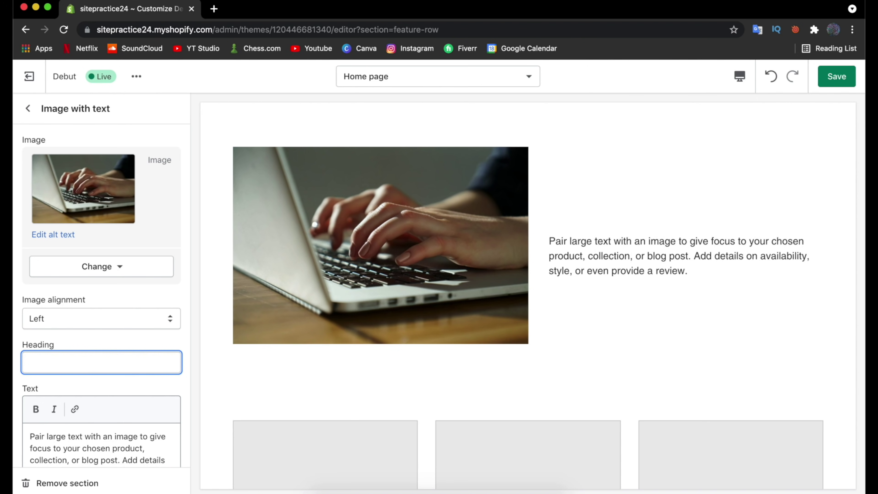
type("Laptops")
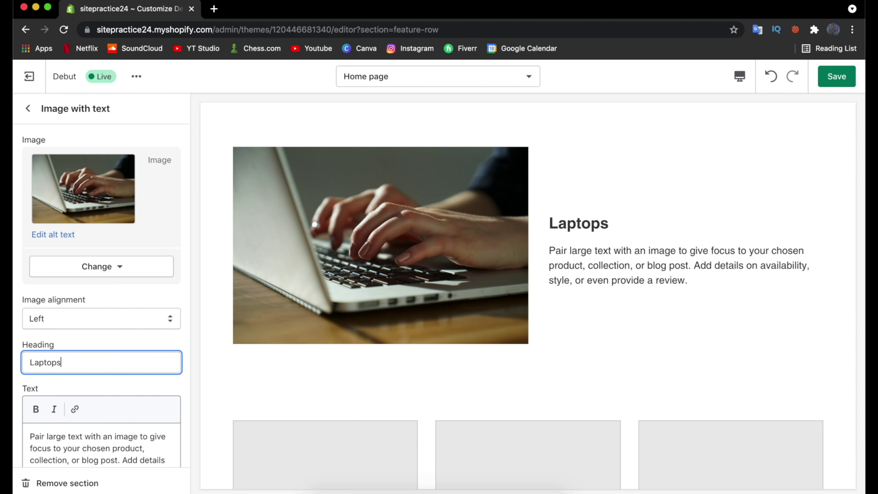
type(" For Sale")
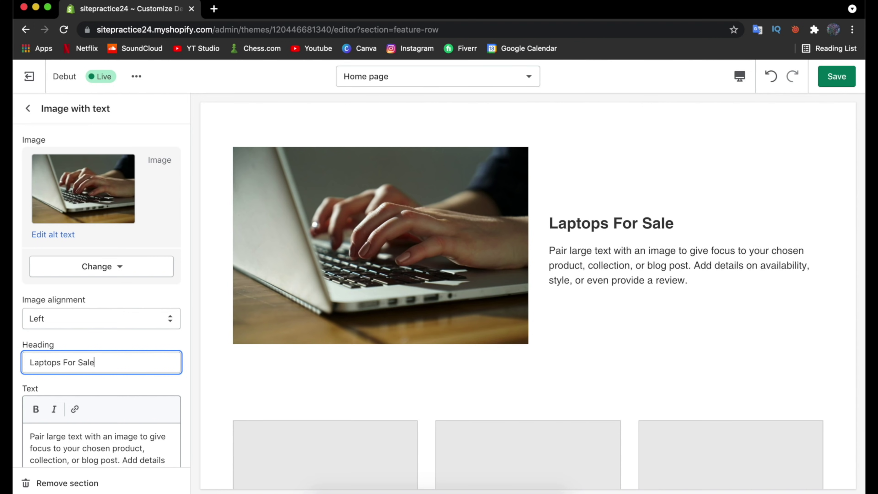
Step: Replace the Image with text section's text with "We've got tons of laptops to choose from. Get one now before the options run out."
scroll(79, 355, "down", 3)
left_click_drag(80, 425, 19, 368)
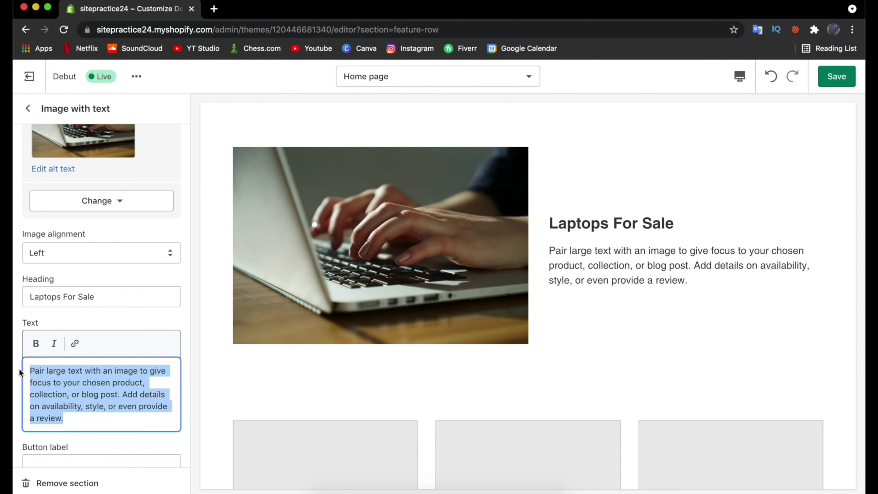
type("W")
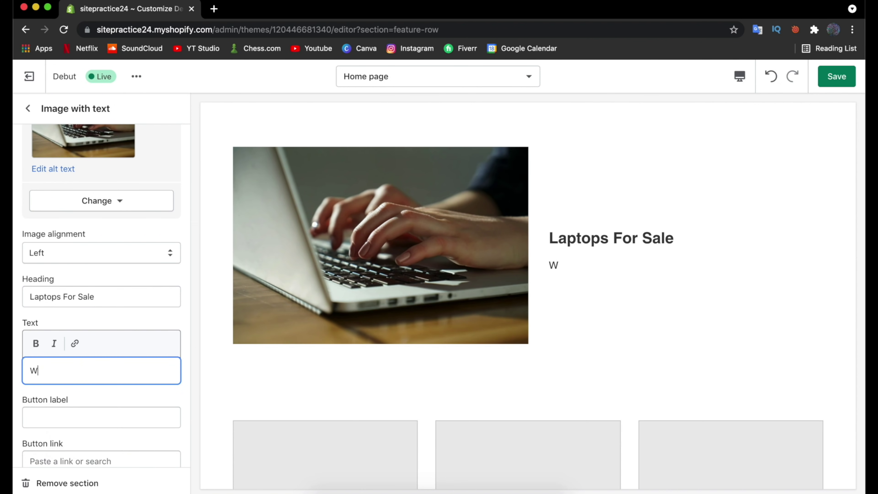
type("e've gl")
key("BackSpace")
type("ot tons of laptops to ")
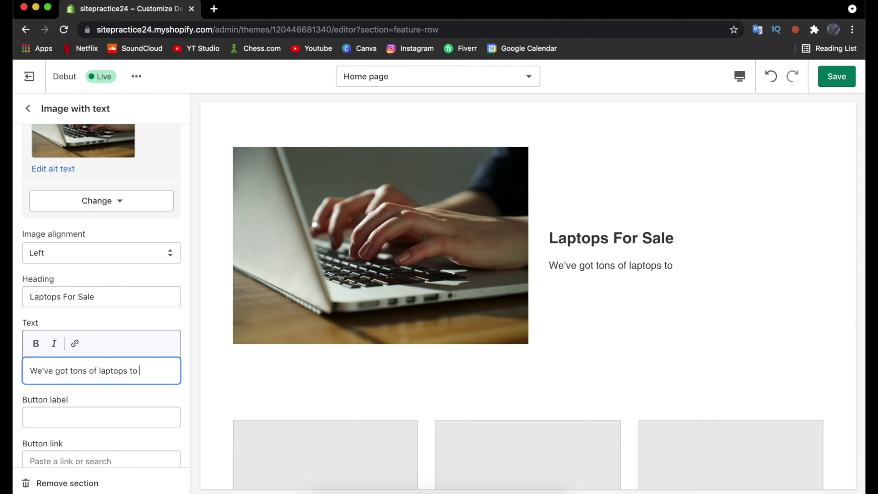
type("choose from. Get one n")
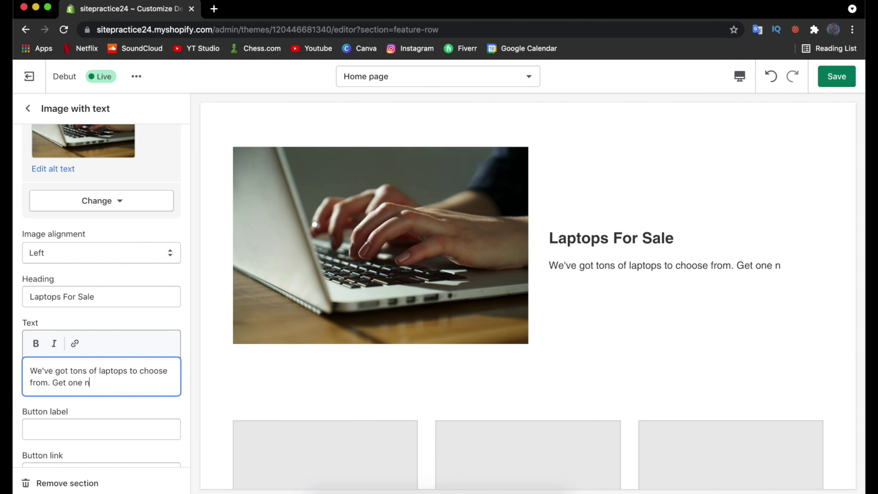
type("ow before th")
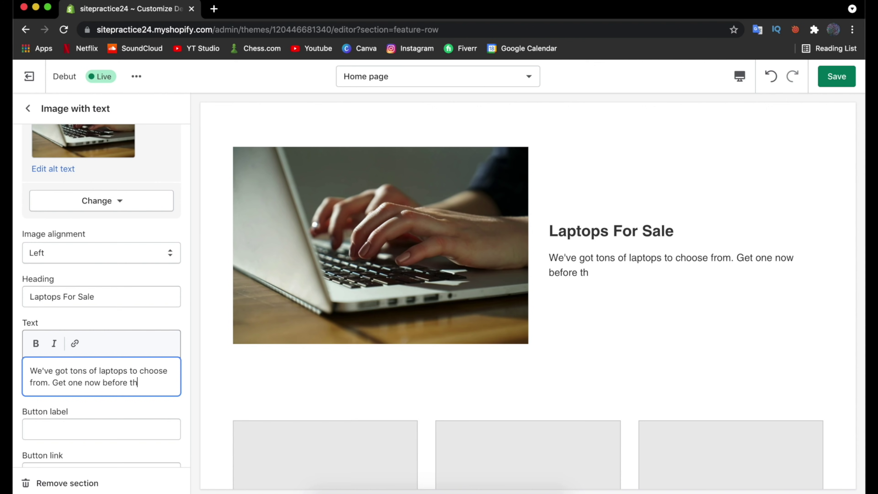
type("e options run out.")
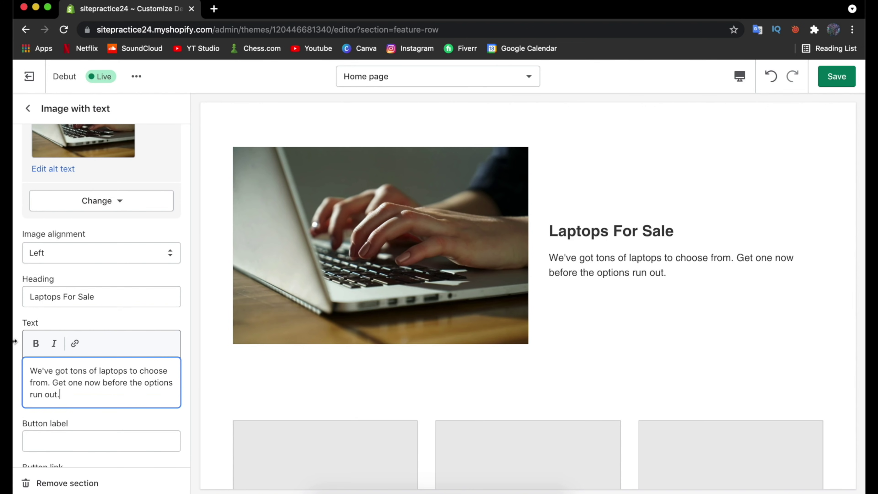
Step: Label the Image with text section's button "View Laptops" and save the theme changes
scroll(56, 361, "down", 2)
left_click(60, 406)
type("View")
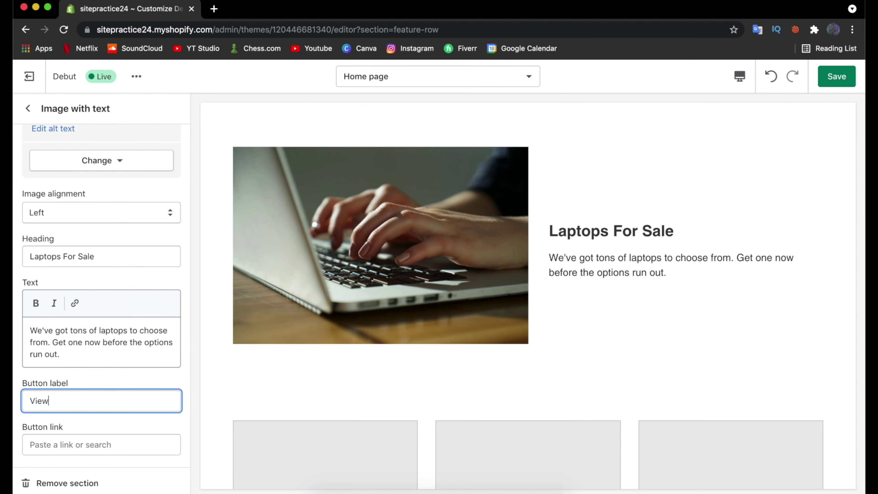
type(" Leptops")
left_click(820, 78)
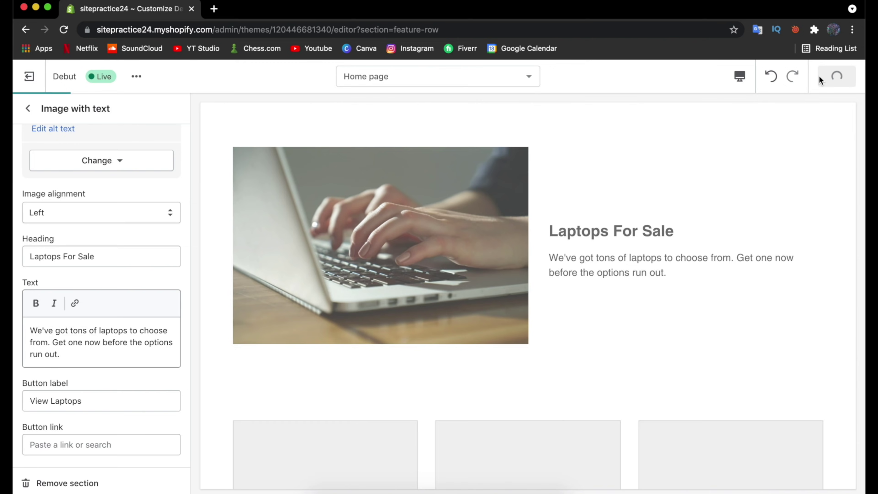
Step: Leave the theme editor and start adding a new product to the store's product list
scroll(366, 248, "down", 15)
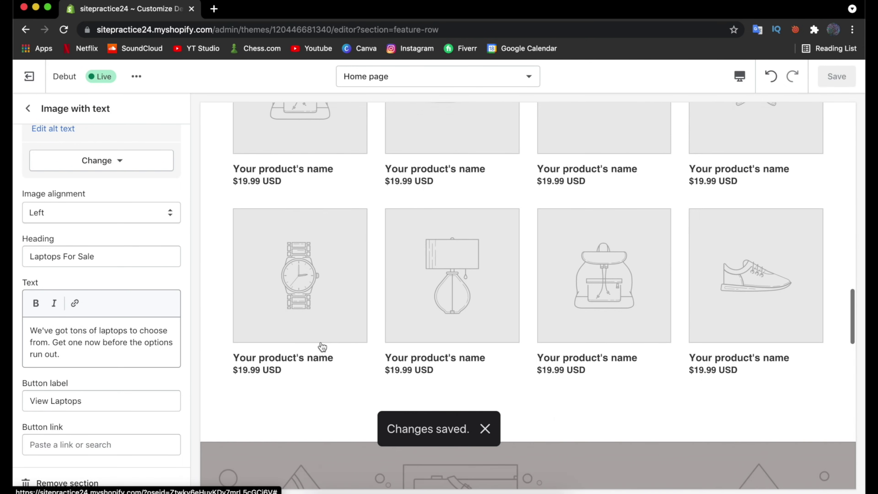
scroll(321, 346, "down", 20)
scroll(321, 343, "up", 20)
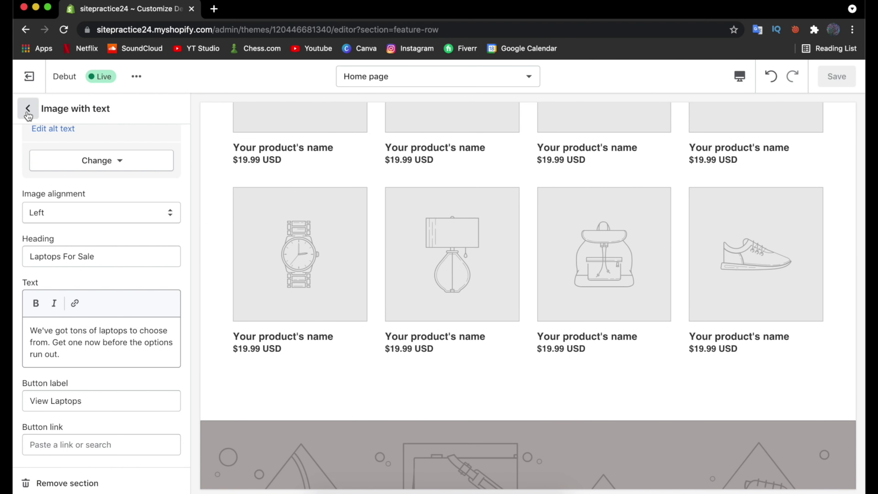
left_click(27, 110)
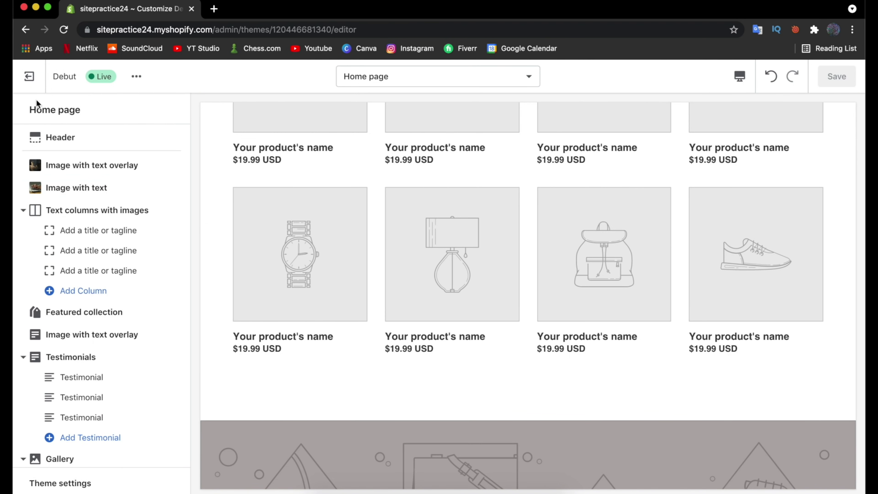
left_click(28, 78)
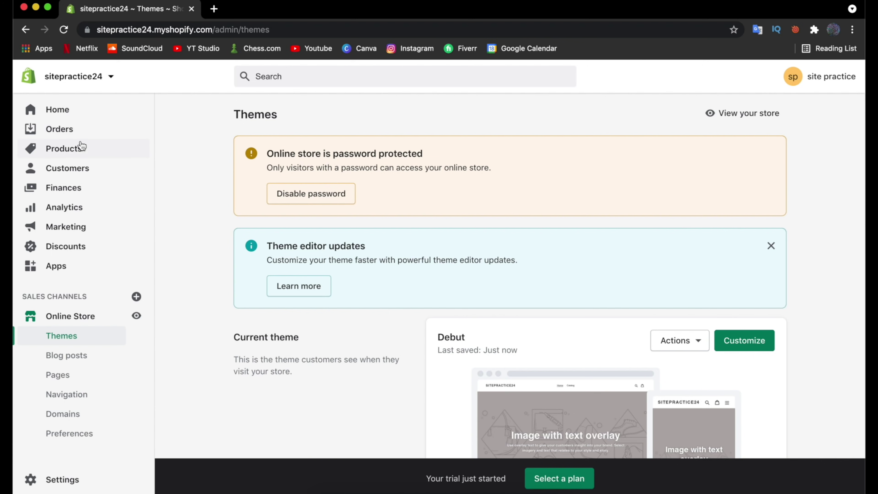
left_click(66, 156)
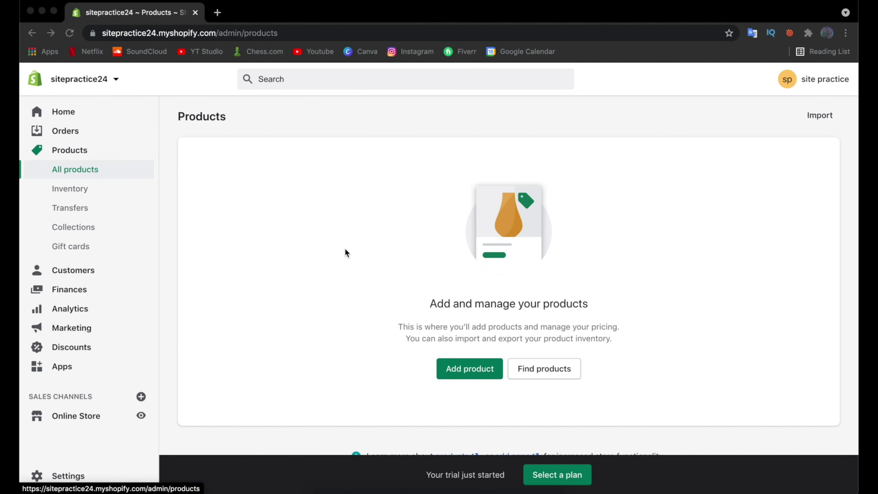
left_click(476, 374)
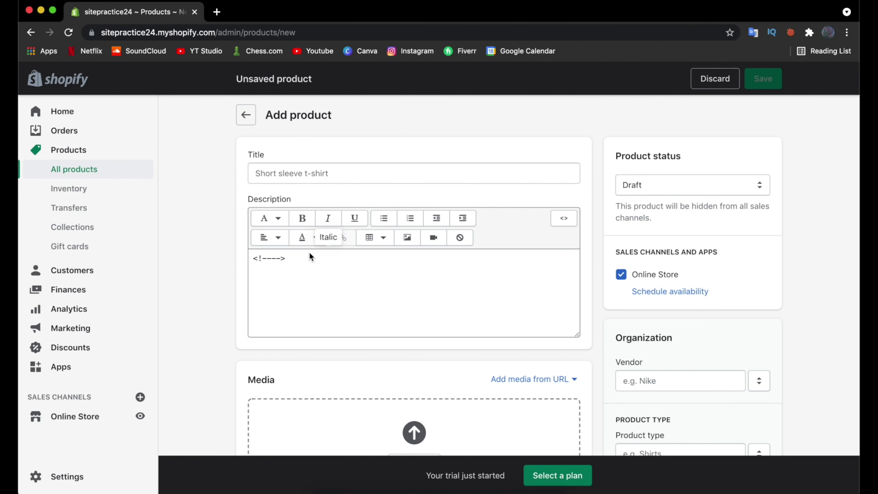
Step: Title the new product "Apple Macbook Pro"
left_click(311, 179)
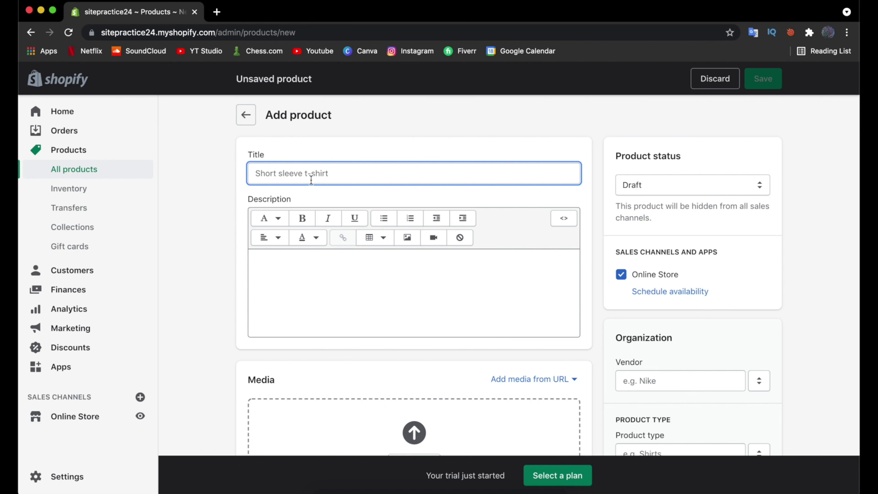
type("Ap")
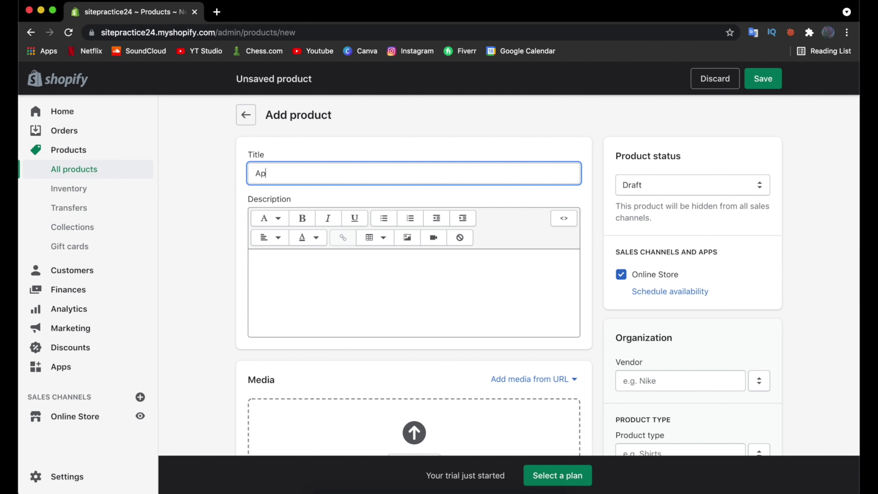
type("ple Macbook Pro")
Step: Enter the description "Choose from a variety of Apple Laptops!" and "All of our laptops are brand new and we have several different kinds." as two paragraphs
left_click(312, 269)
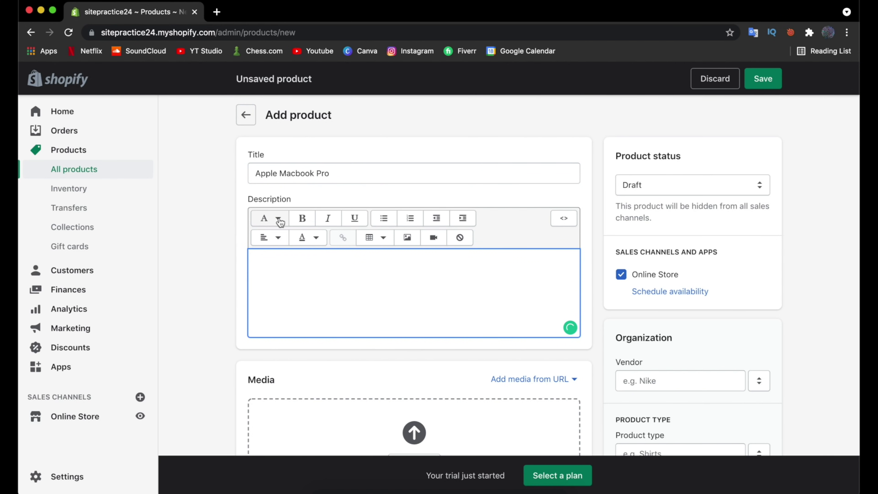
type("Choose from a variety of")
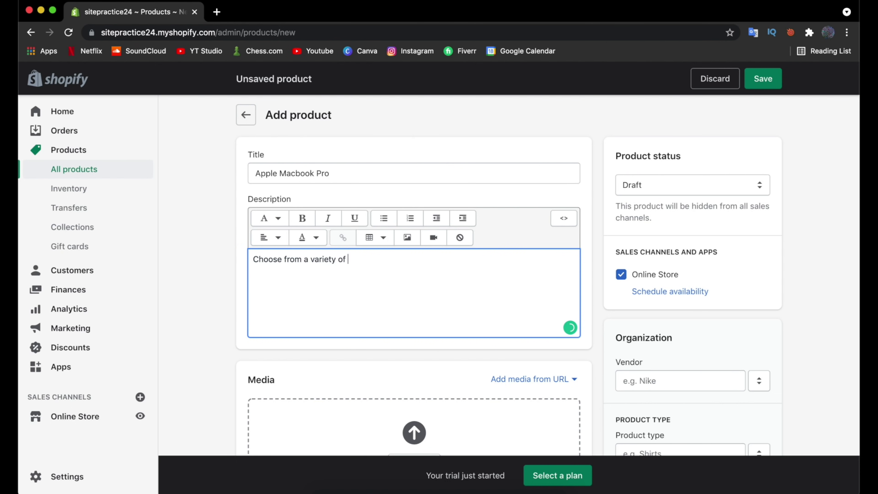
type(" Apple Laptops!")
key("Return")
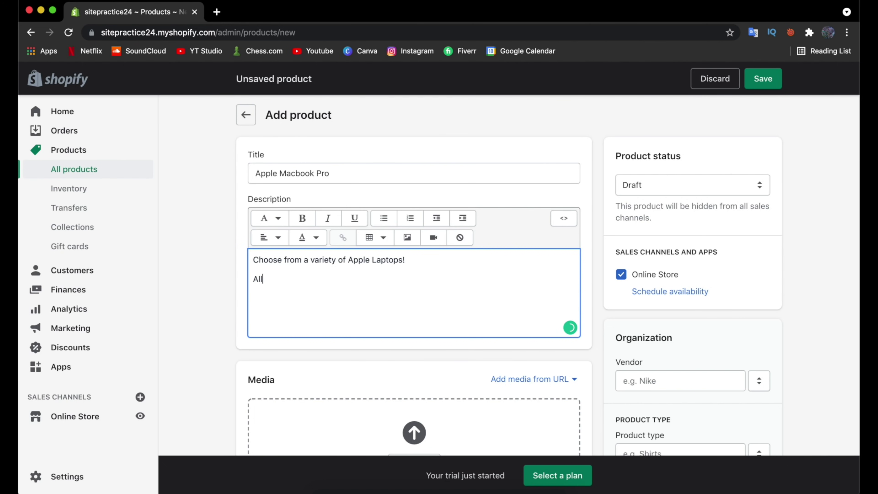
type("All of our laptops are brand new ")
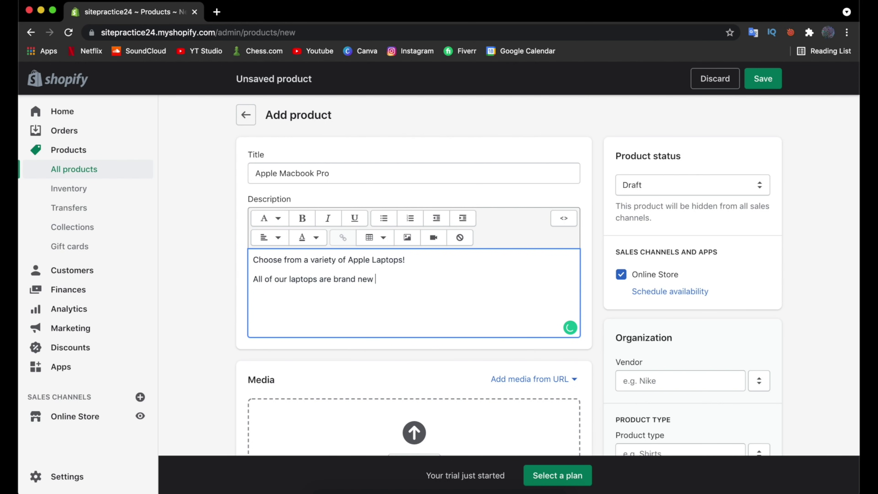
type("and we have several different")
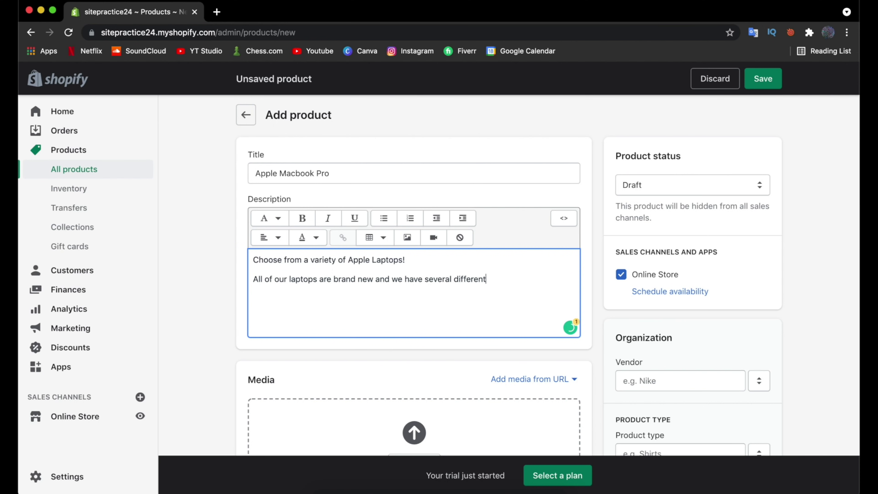
type(" kinds.")
Step: Insert a Heading 2 line reading "Macbooks 50% Off" above the existing description text
key("Up")
key("super+Left")
key("Return")
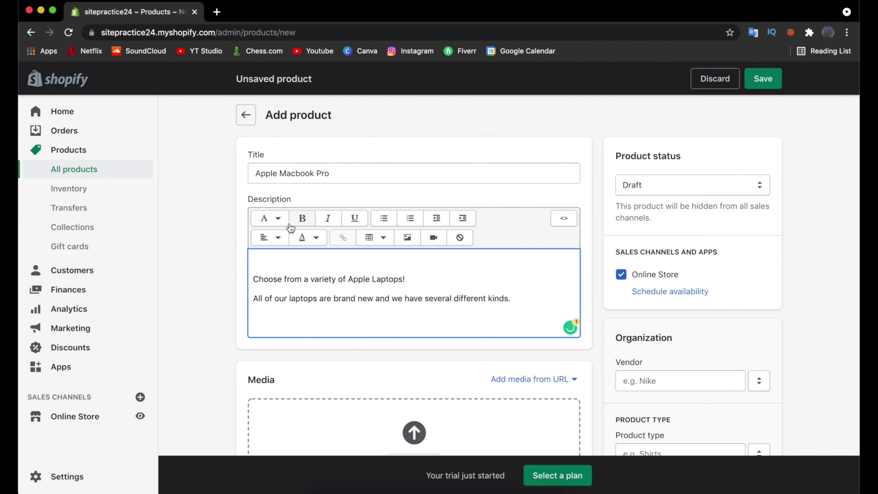
left_click(276, 221)
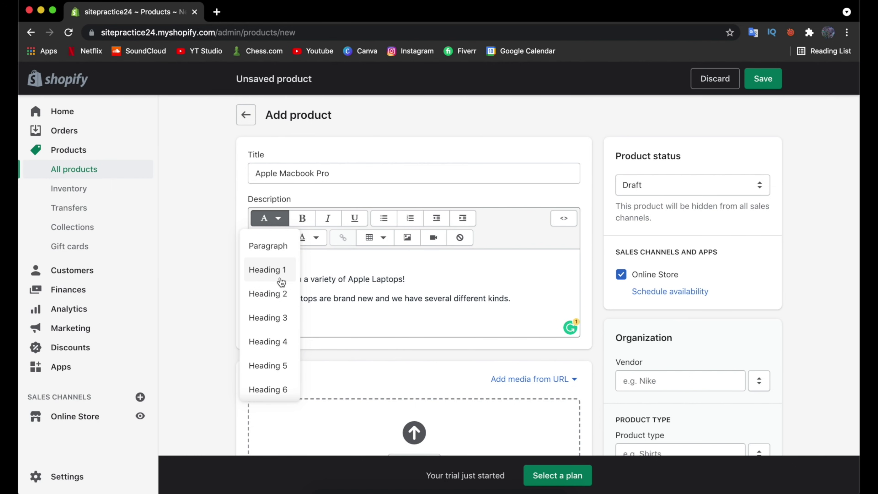
left_click(282, 295)
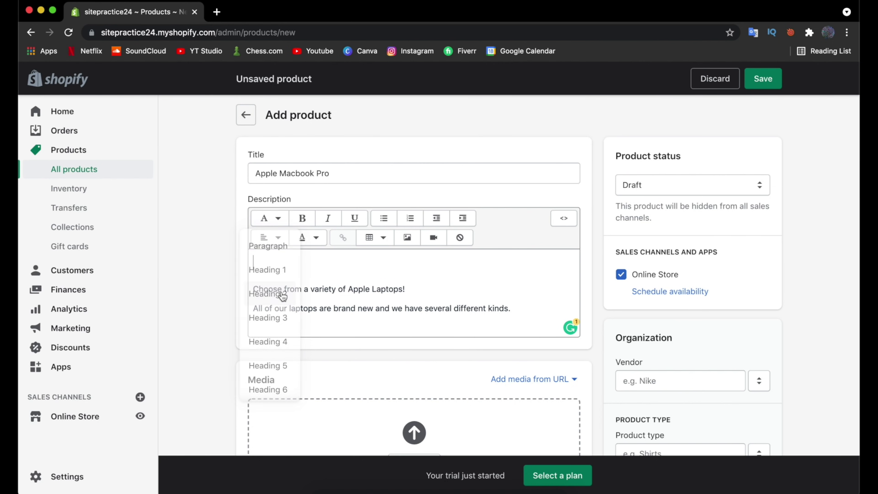
type("MAc")
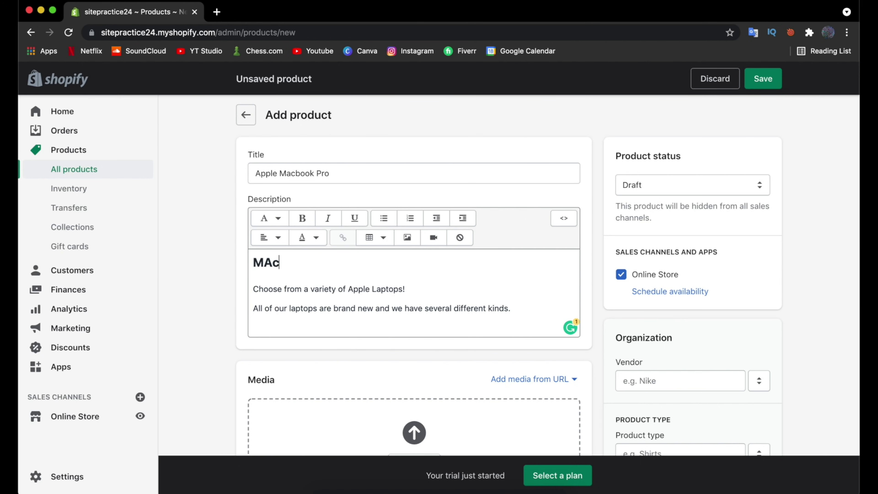
key("BackSpace")
key("BackSpace")
type("acbooks 50% Off")
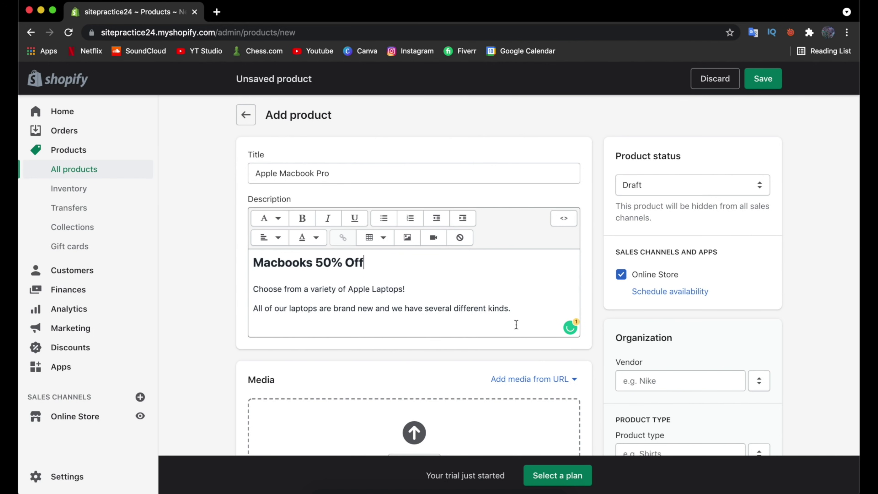
Step: Center-align the whole product description, including its heading line
left_click_drag(512, 309, 243, 253)
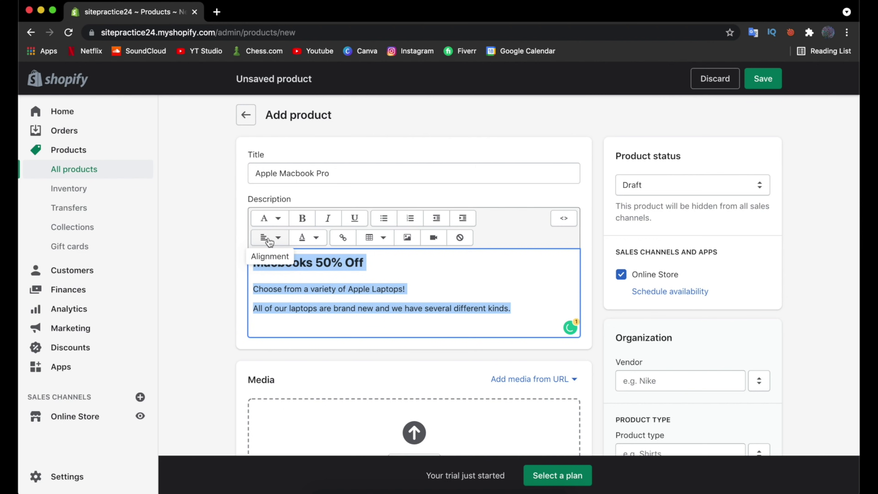
left_click(276, 238)
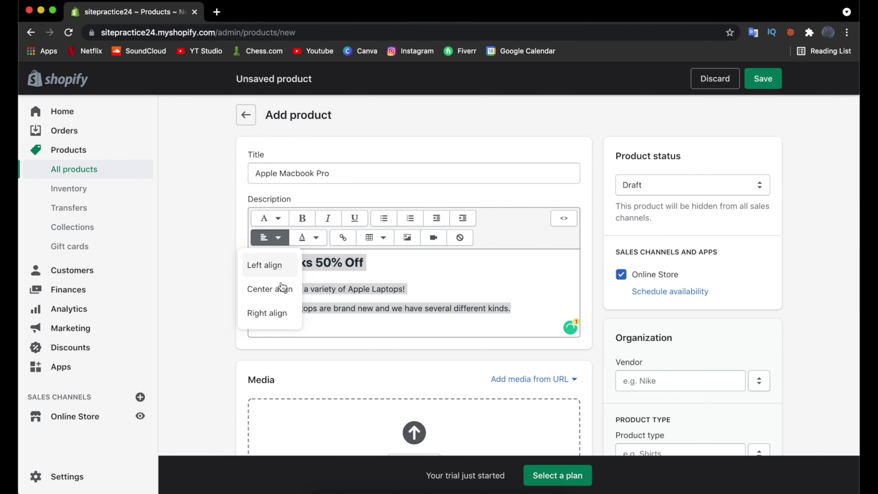
left_click(283, 289)
left_click(449, 299)
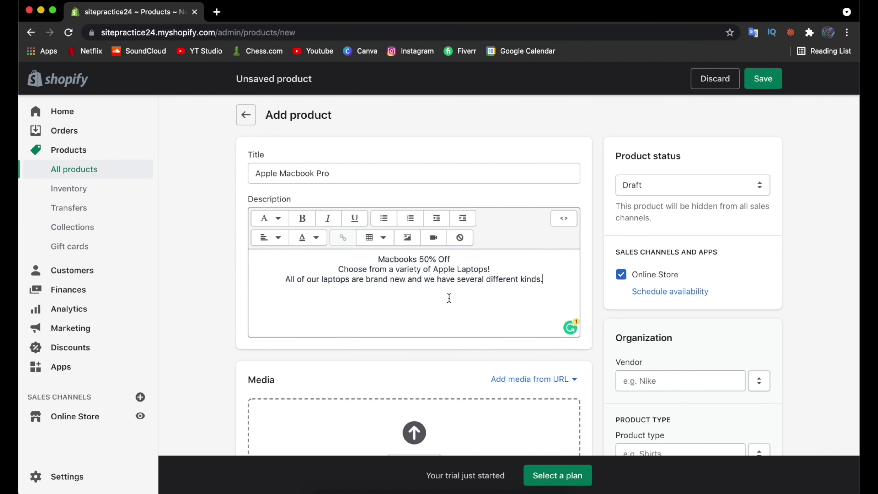
Step: Apply the Heading 2 style to the centered "Macbooks 50% Off" line of the description
left_click_drag(451, 256, 376, 257)
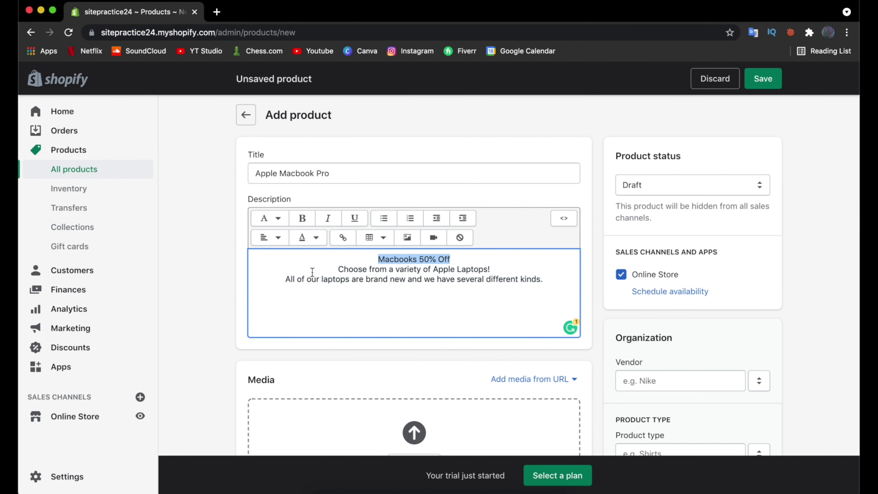
left_click(276, 219)
left_click(282, 281)
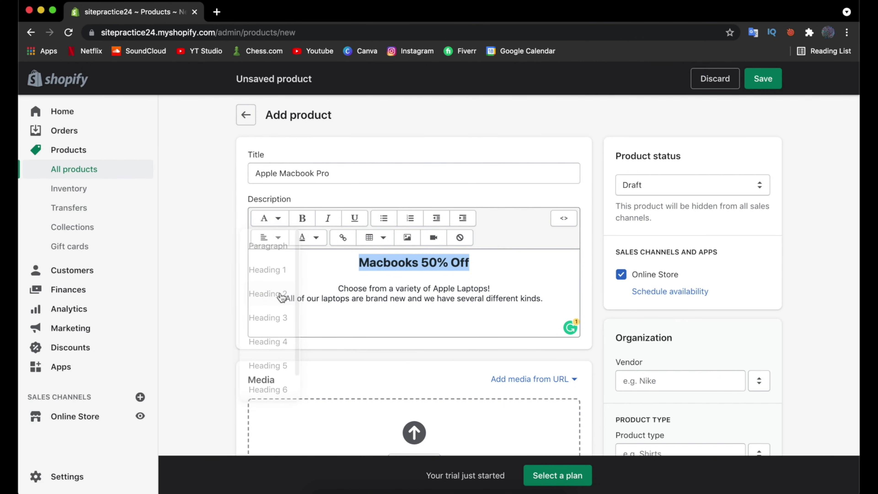
left_click(465, 316)
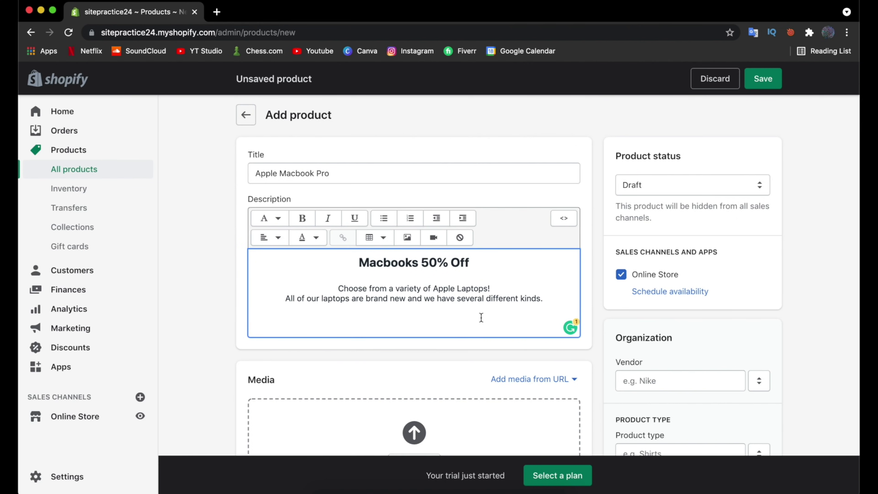
Step: Upload the Macbook image from the Desktop folder to the product's media
scroll(481, 317, "down", 6)
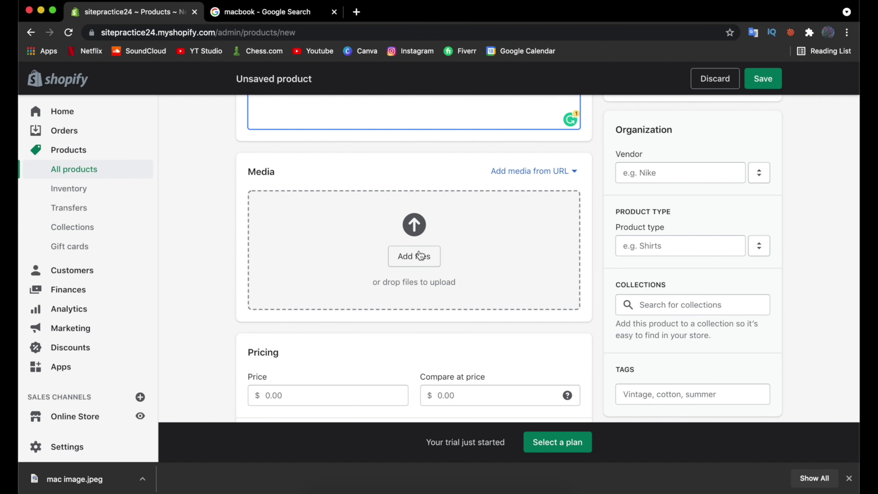
left_click(420, 255)
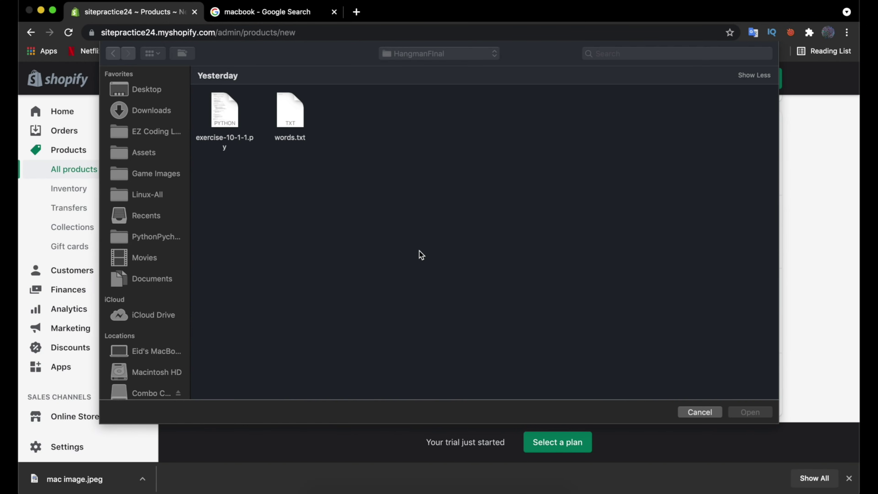
left_click(135, 92)
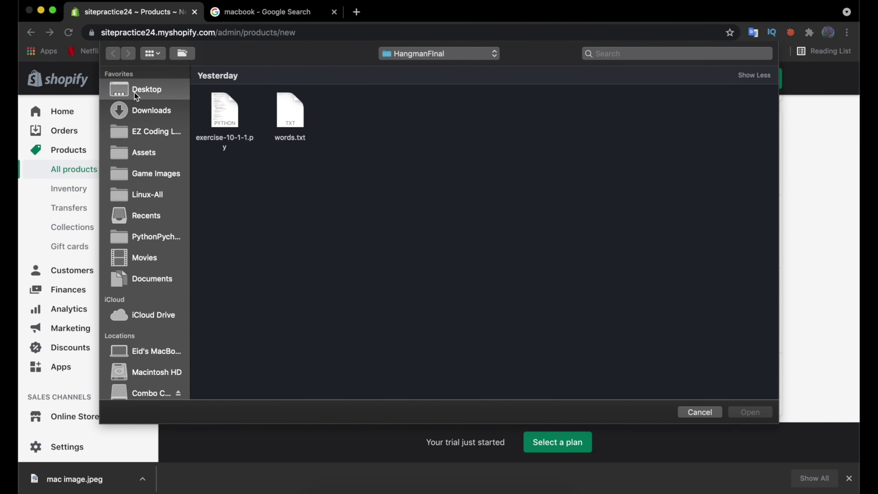
double_click(224, 110)
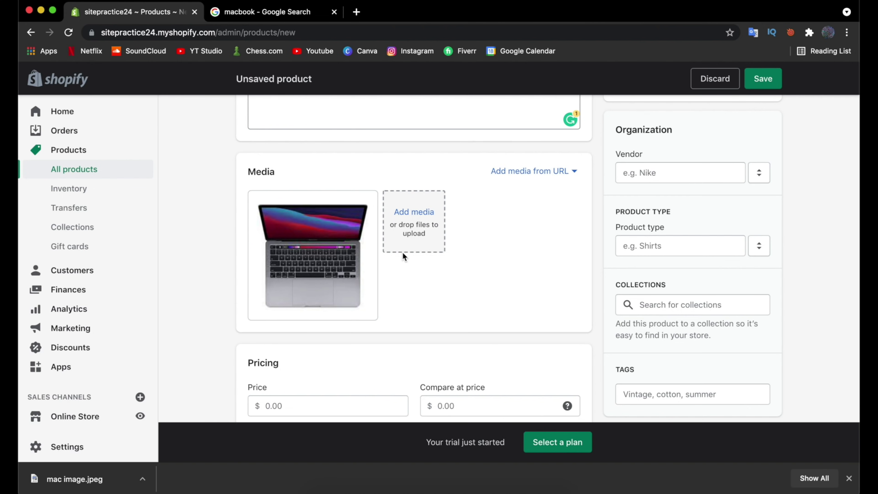
Step: Set the product's price to $999.99 and its compare-at price to $1,999.99
scroll(402, 253, "down", 5)
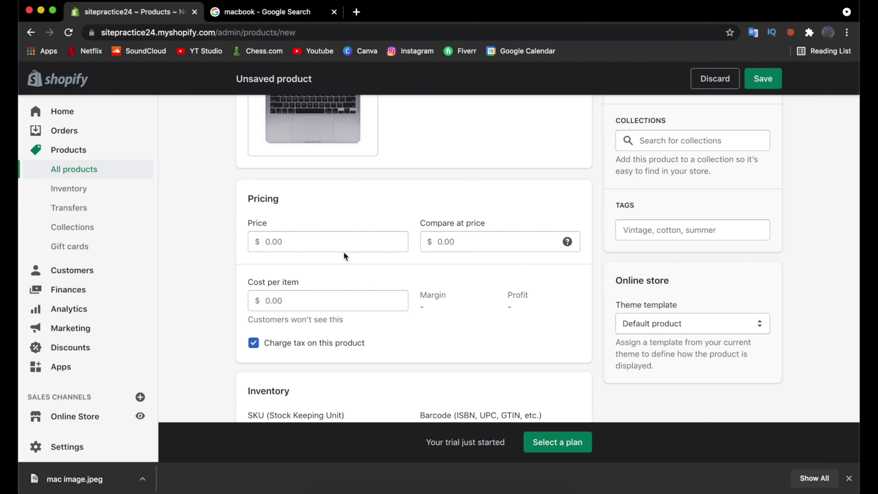
left_click(384, 237)
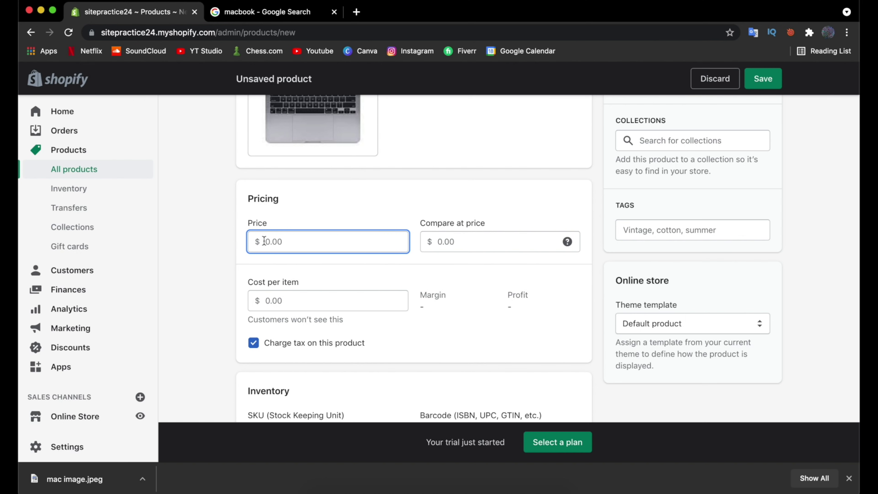
type("9")
type(".99")
left_click(462, 244)
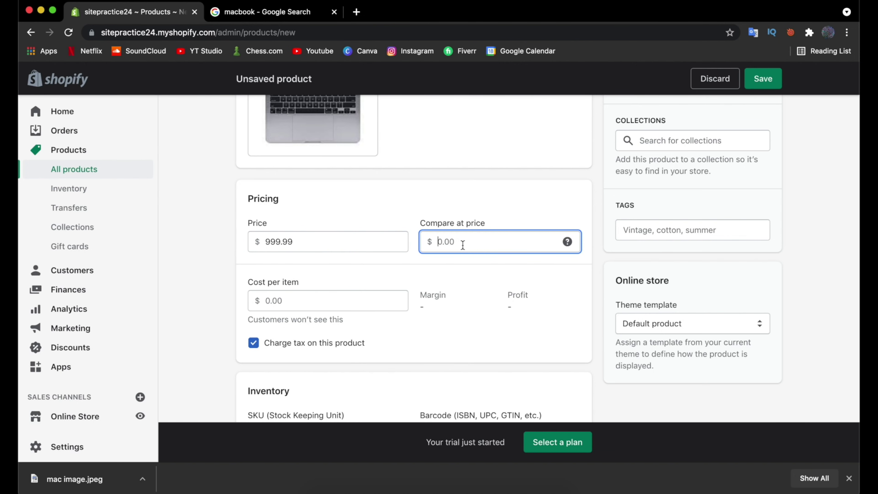
type("1999.99")
left_click(297, 298)
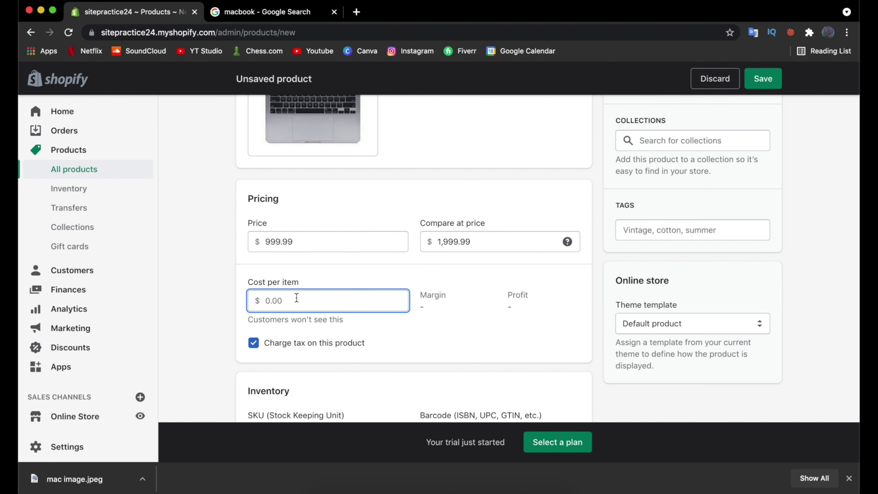
scroll(292, 349, "down", 3)
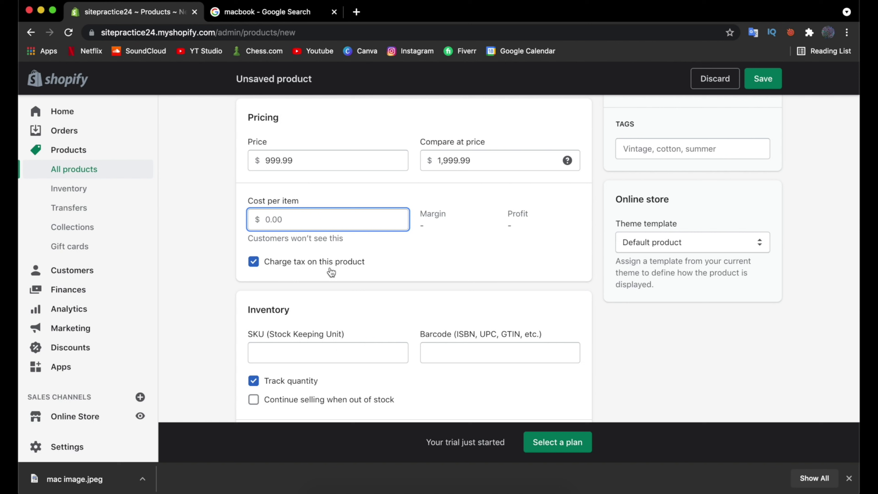
left_click(254, 265)
left_click(255, 266)
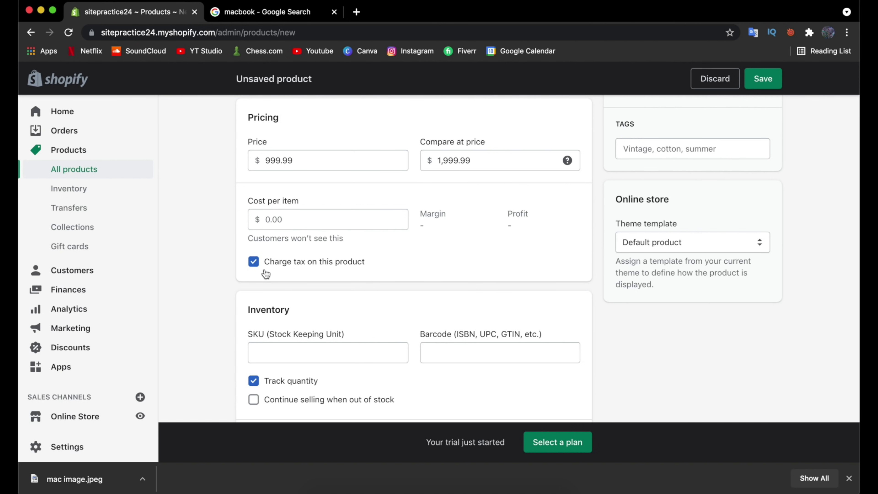
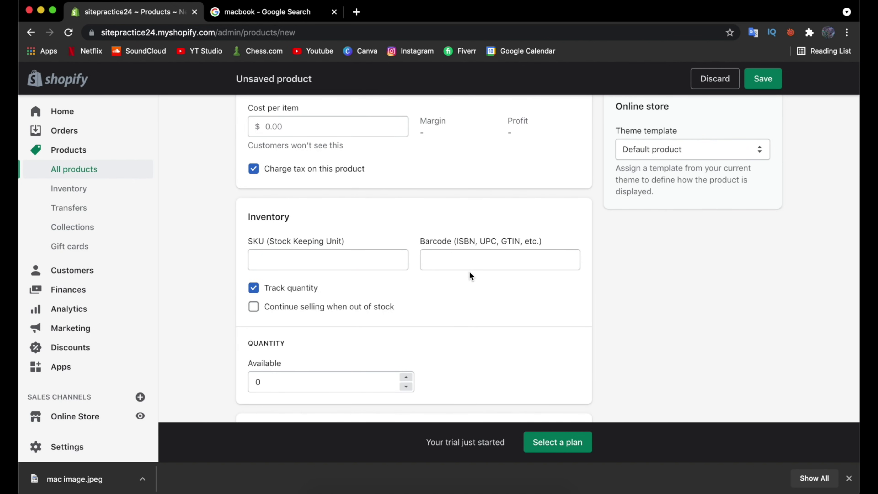
Step: Set the product's available inventory quantity to 10
scroll(395, 272, "down", 5)
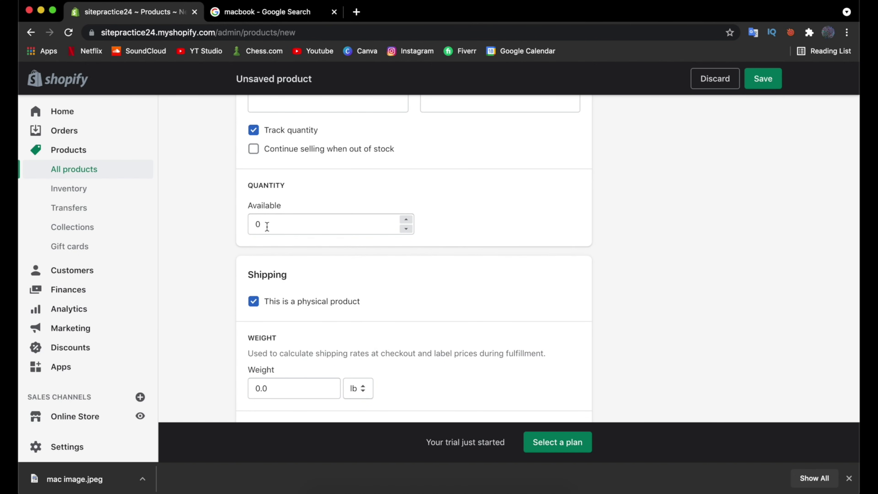
left_click(279, 225)
type("1")
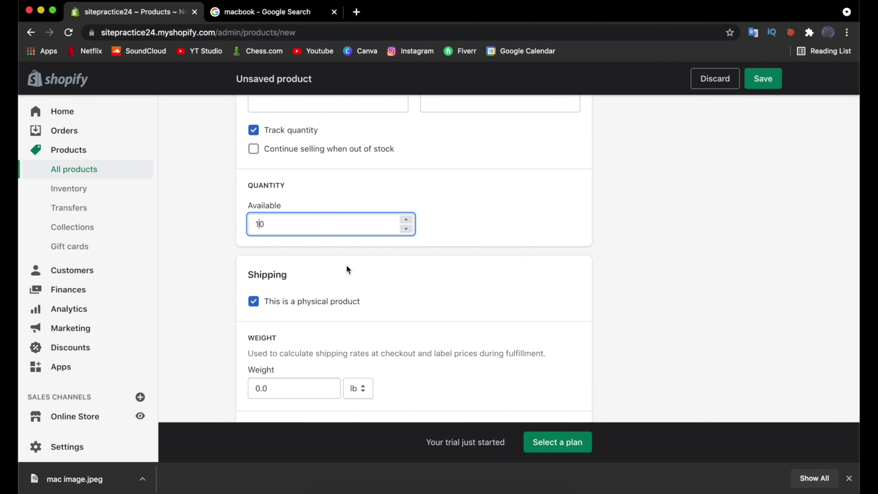
Step: Enable multiple options for the product's variants and make Color the first option
scroll(346, 266, "down", 1)
scroll(347, 269, "down", 5)
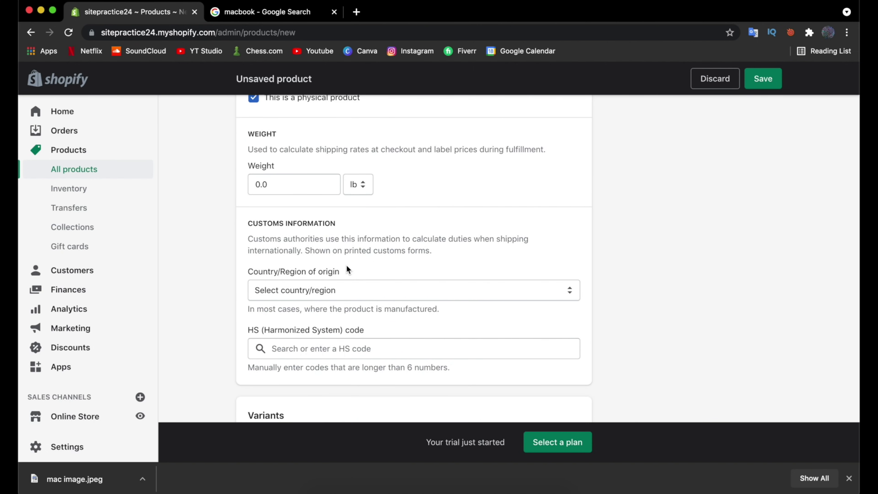
scroll(347, 268, "down", 6)
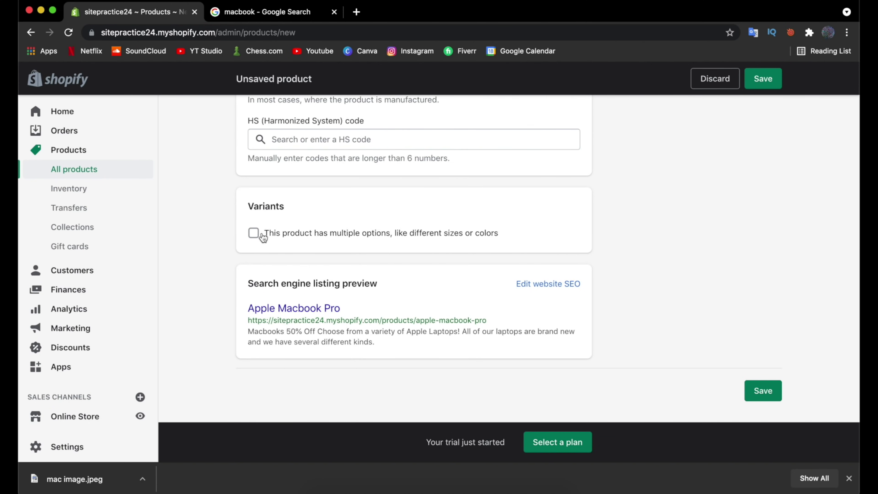
left_click(254, 233)
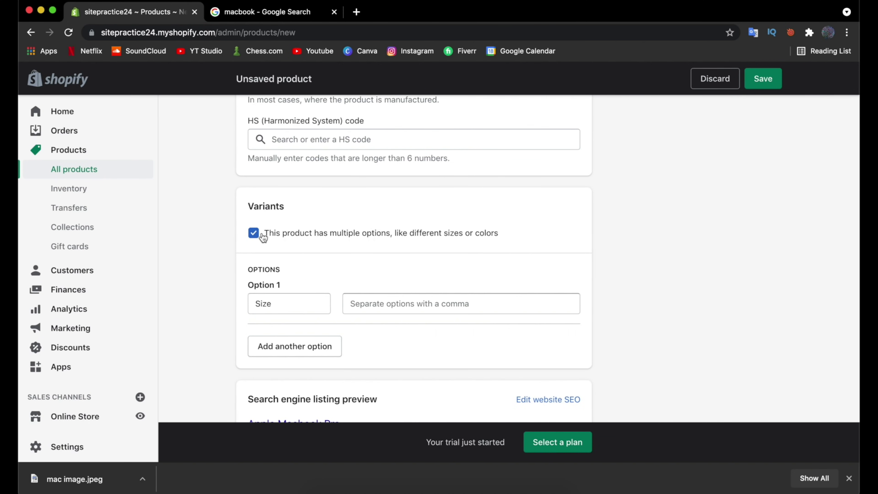
left_click(297, 296)
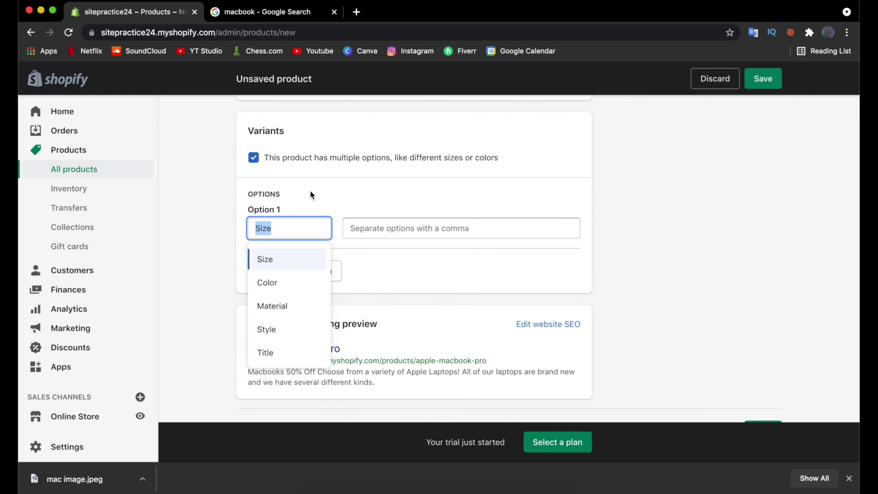
left_click(302, 282)
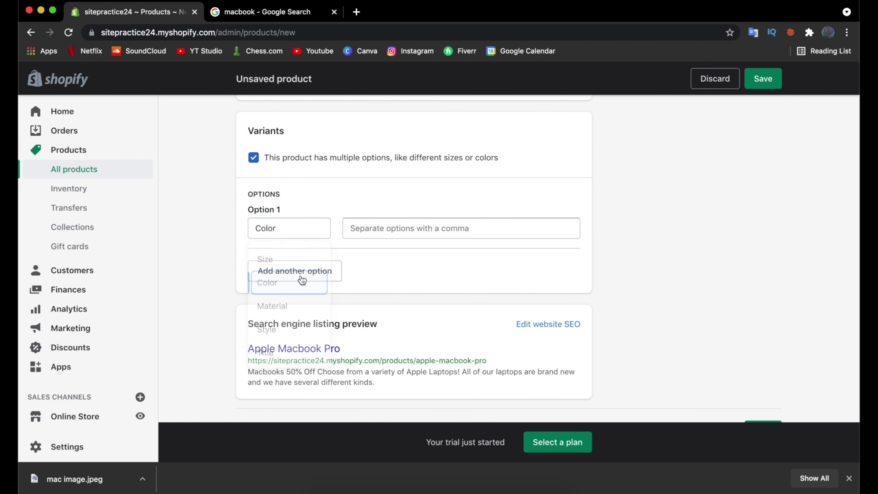
Step: Enter Red, Blue, Gree, Black and White as the values of the Color option
left_click(440, 222)
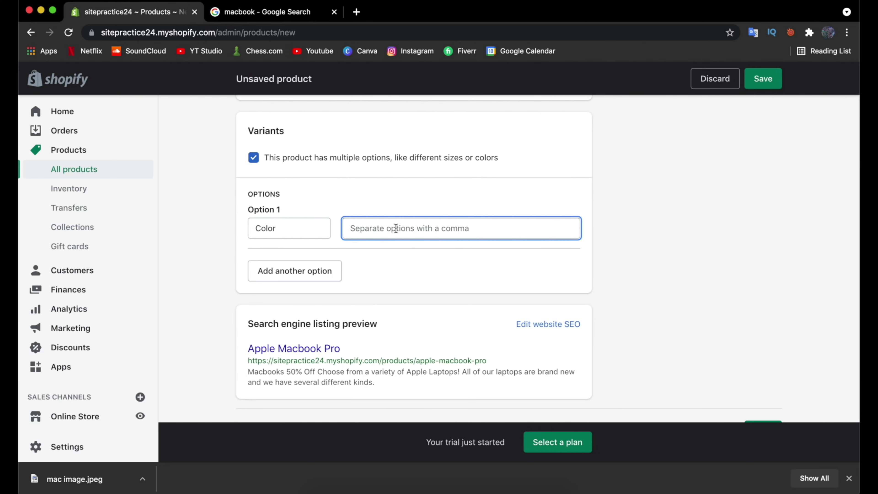
type("Red,")
type("Blue")
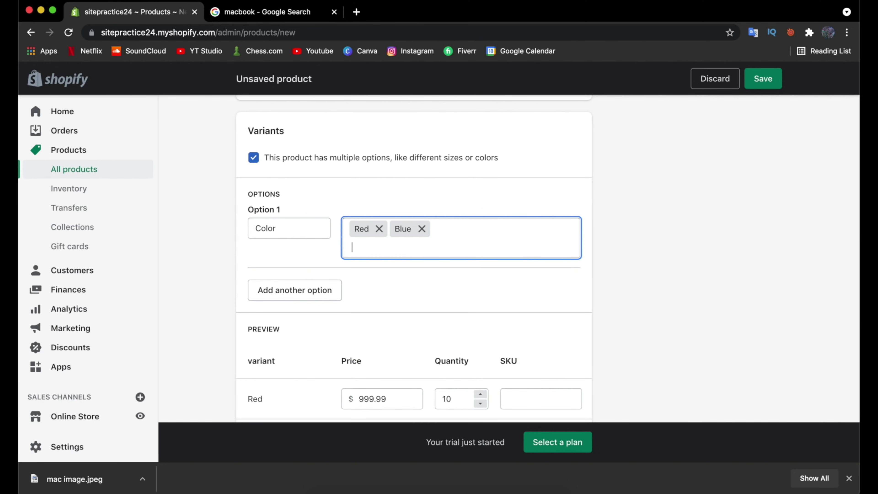
type(",Gree,bla")
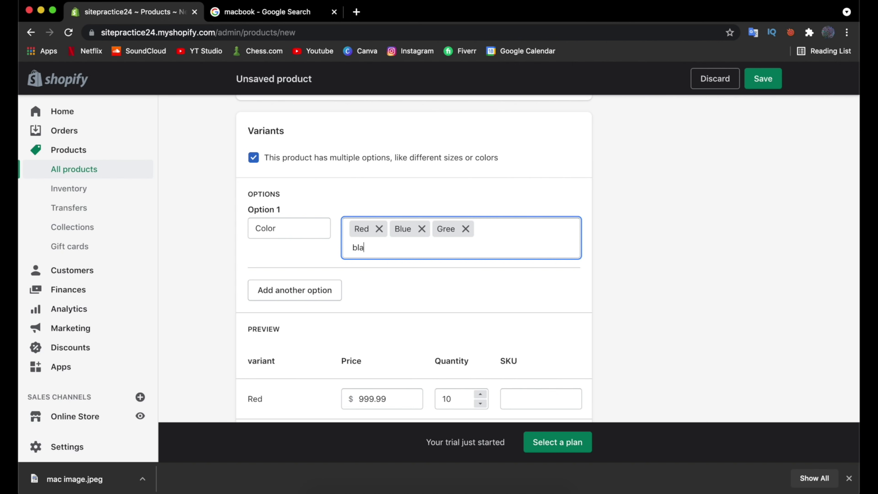
key("BackSpace")
key("BackSpace")
key("BackSpace")
type("Blac")
type("k,")
type("White,")
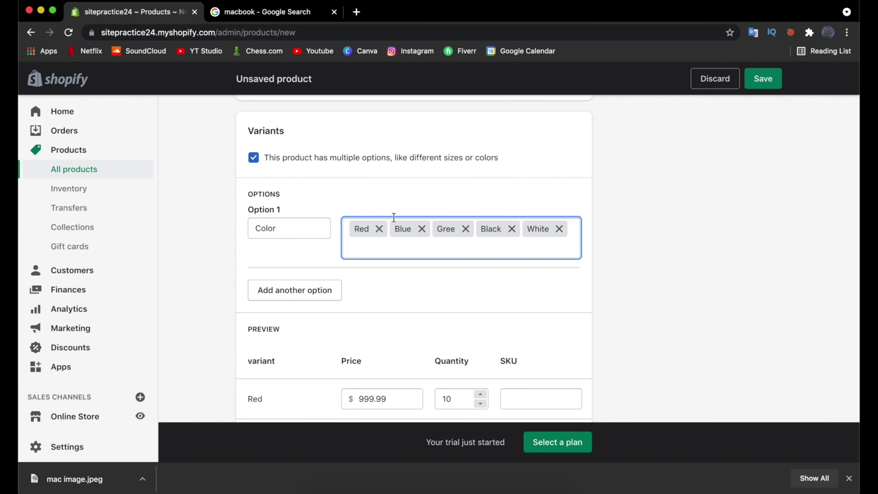
Step: Review the color variants' prices and quantities, and save the product
scroll(511, 238, "down", 6)
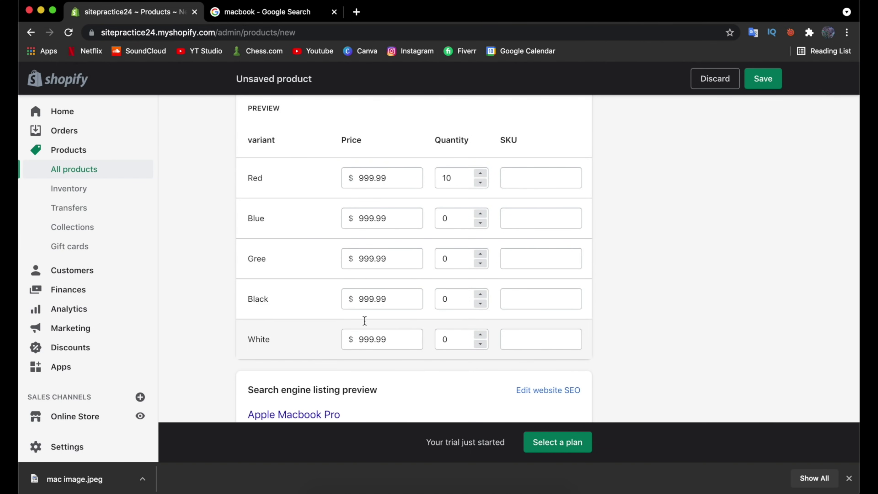
scroll(400, 179, "down", 3)
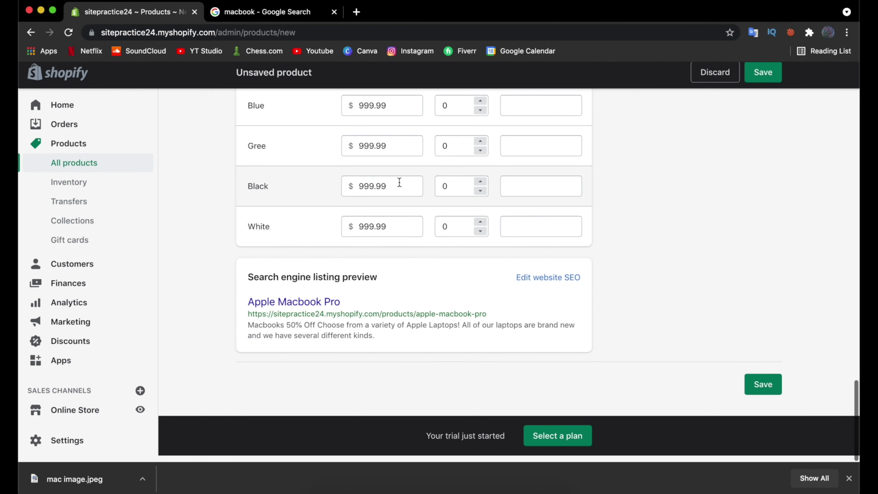
left_click(766, 82)
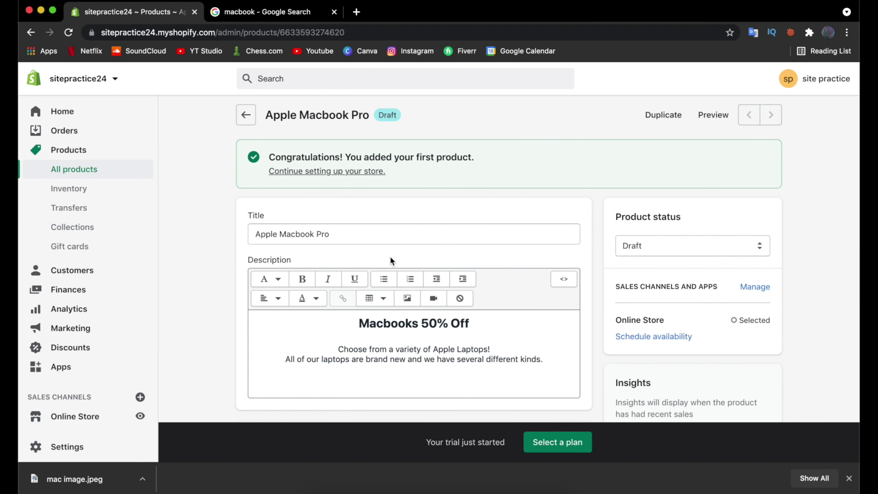
Step: Preview the product page in the store and check the Blue, Gree and Black color variants
left_click(709, 115)
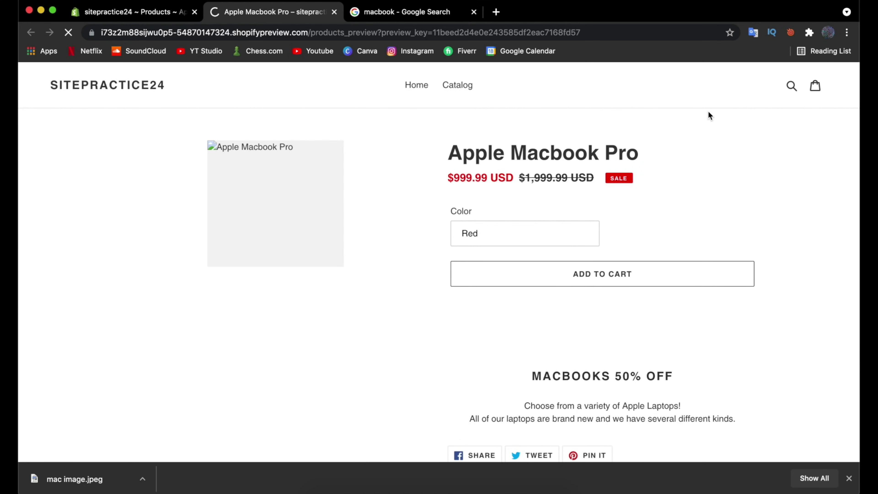
left_click(849, 478)
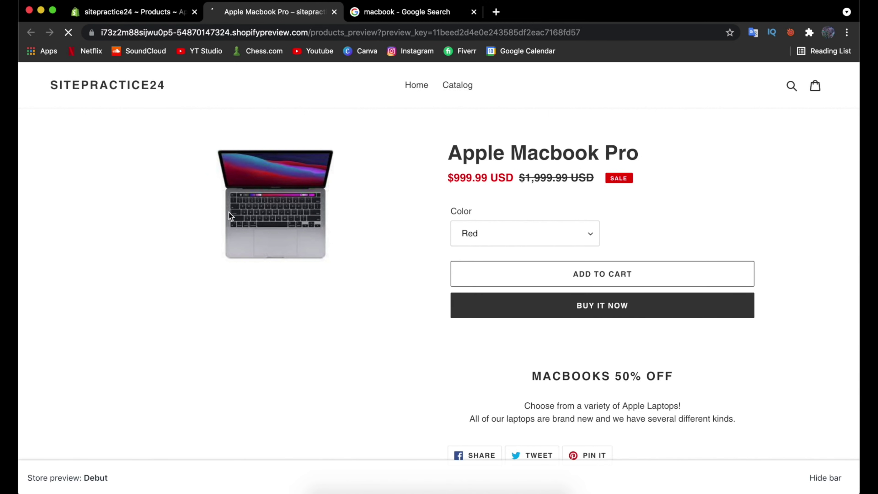
left_click(512, 240)
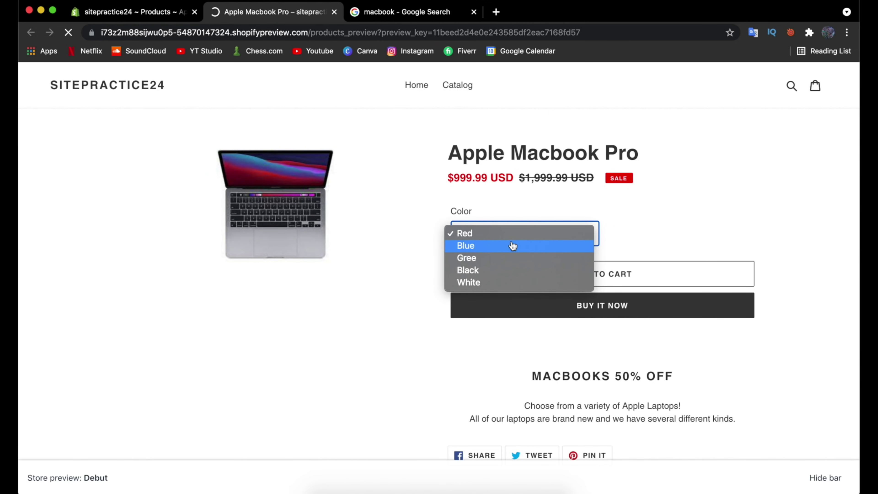
left_click(512, 246)
left_click(506, 240)
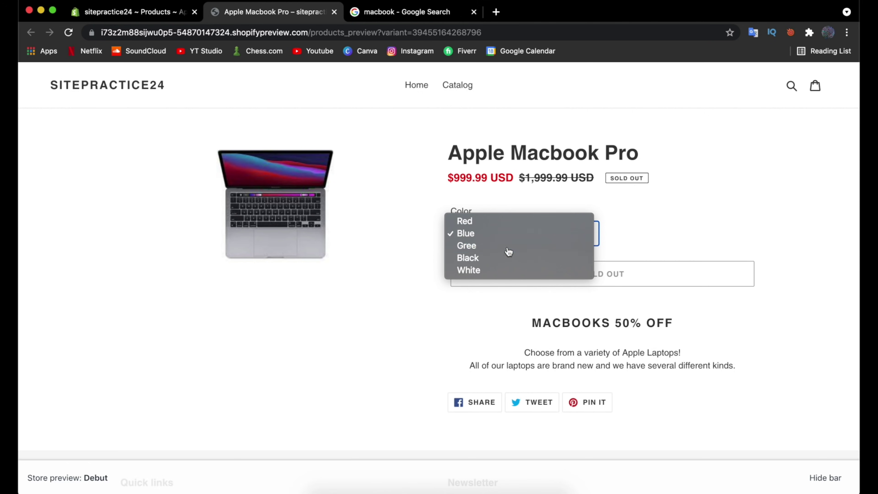
left_click(508, 248)
left_click(505, 244)
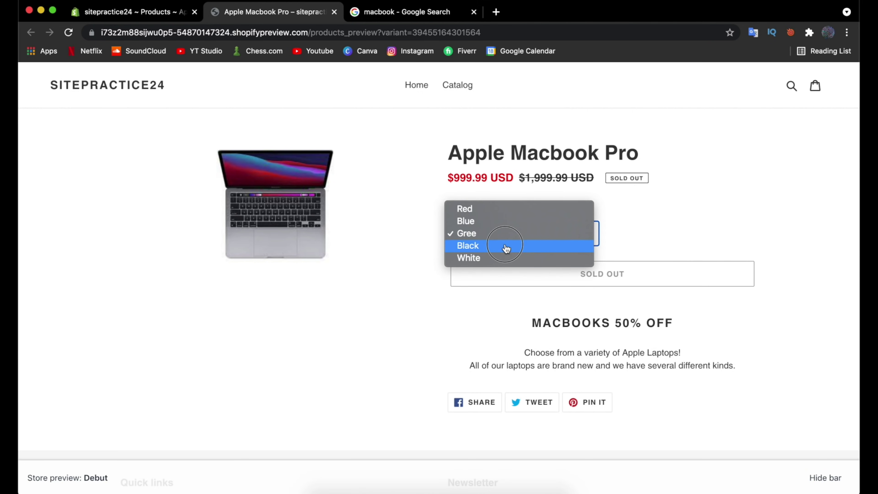
left_click(506, 249)
scroll(506, 249, "down", 2)
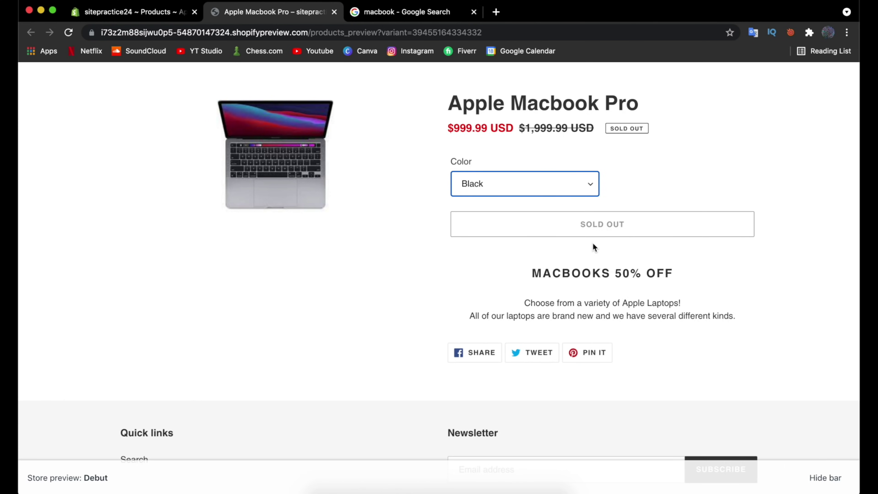
Step: Return to the product's admin page, set its status to Active and save the change
key("super+1")
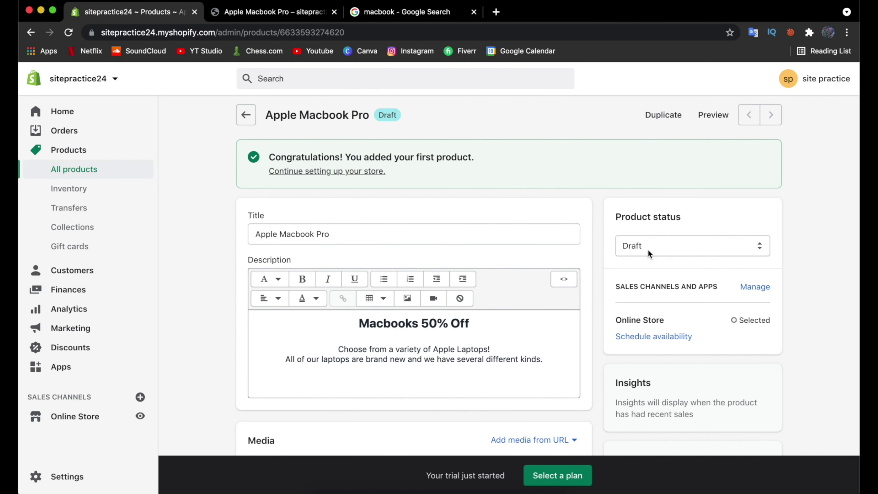
left_click(638, 246)
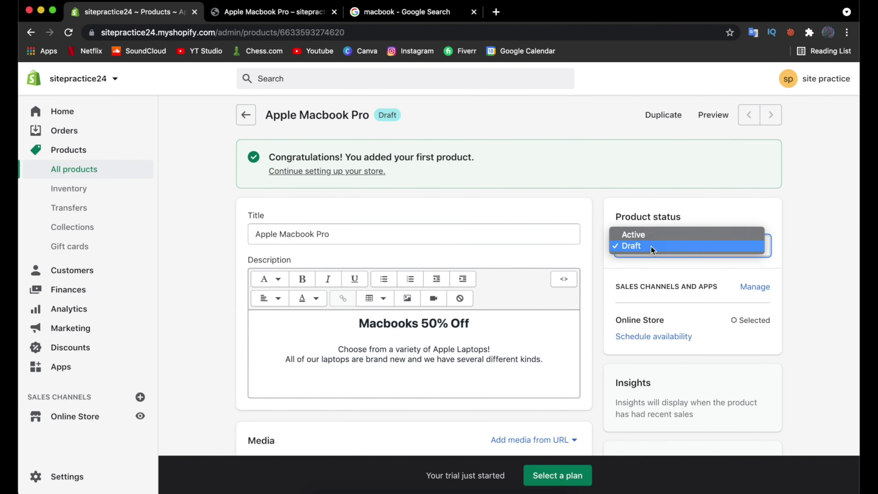
left_click(645, 236)
left_click(768, 80)
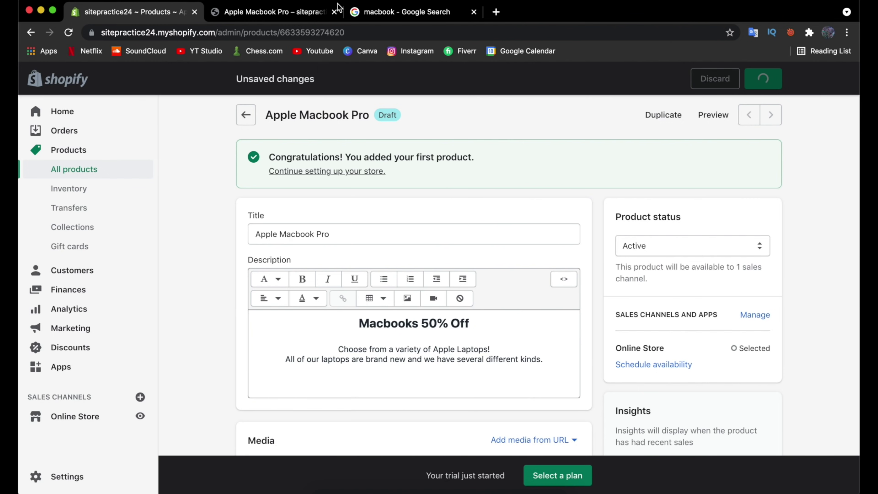
Step: Close the old product preview and the Macbook image search, and preview the product page again
left_click(334, 12)
left_click(334, 11)
left_click(713, 115)
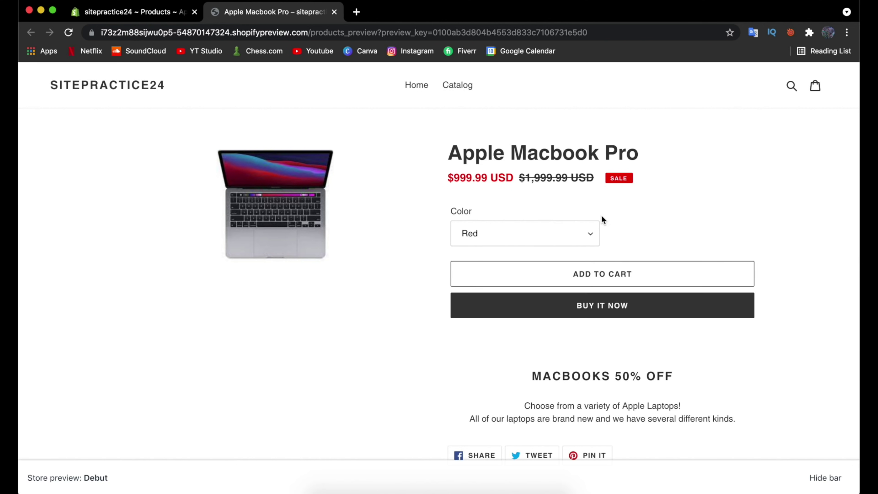
Step: Review the Apple Macbook Pro preview's sale pricing, description, share links and footer
left_click_drag(524, 180, 584, 178)
left_click(636, 188)
scroll(636, 189, "down", 6)
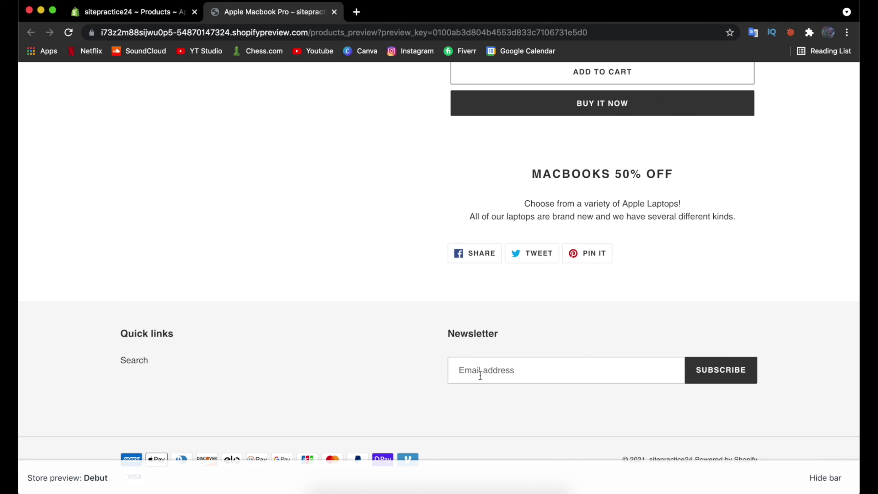
scroll(480, 375, "down", 2)
scroll(481, 373, "up", 8)
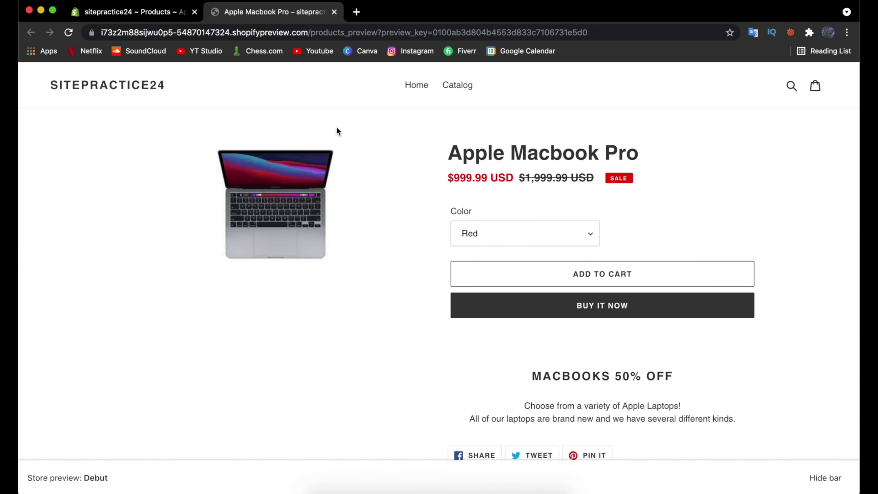
Step: Return to the product's admin page, add the tag Laptop and save the product
left_click(140, 11)
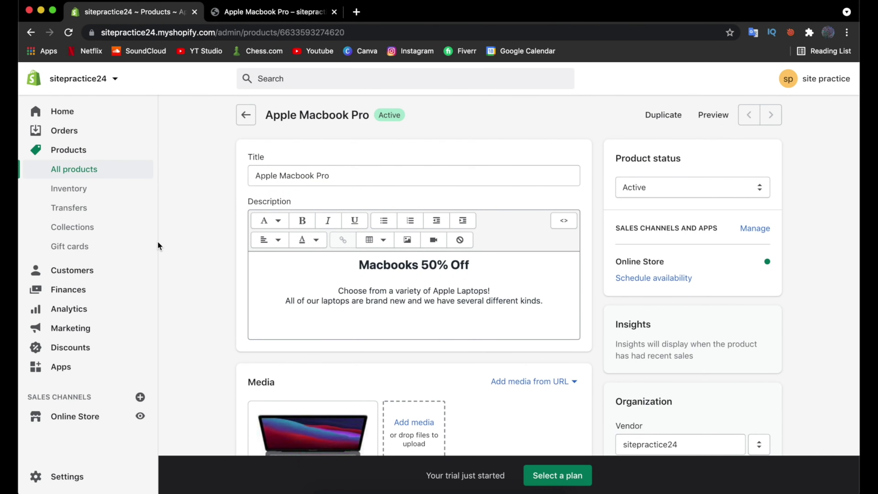
scroll(366, 247, "down", 8)
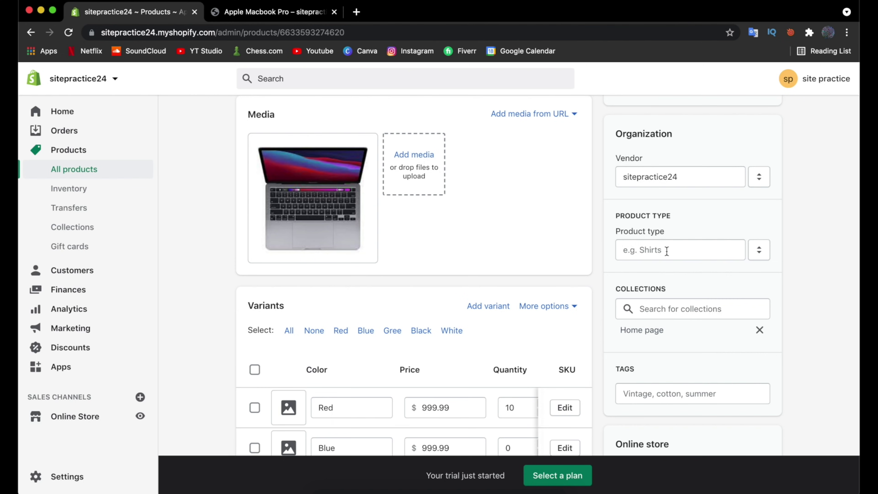
scroll(661, 314, "down", 2)
left_click(649, 346)
type("Laptop")
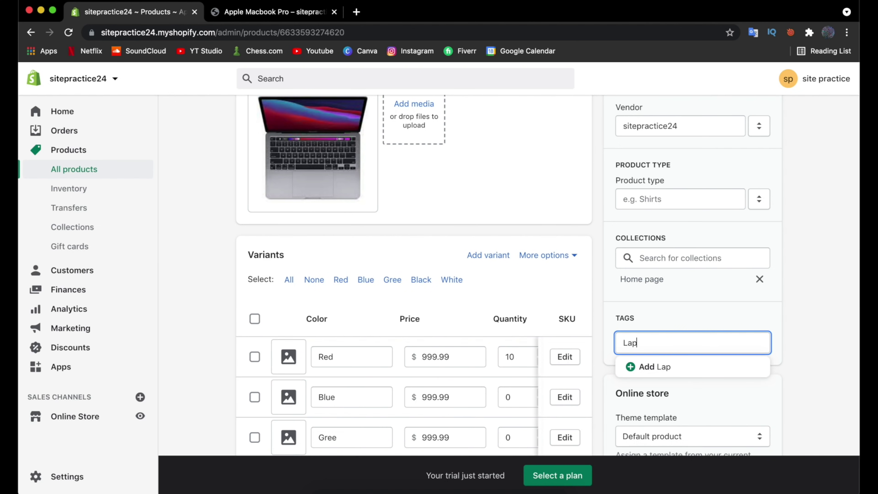
key("Return")
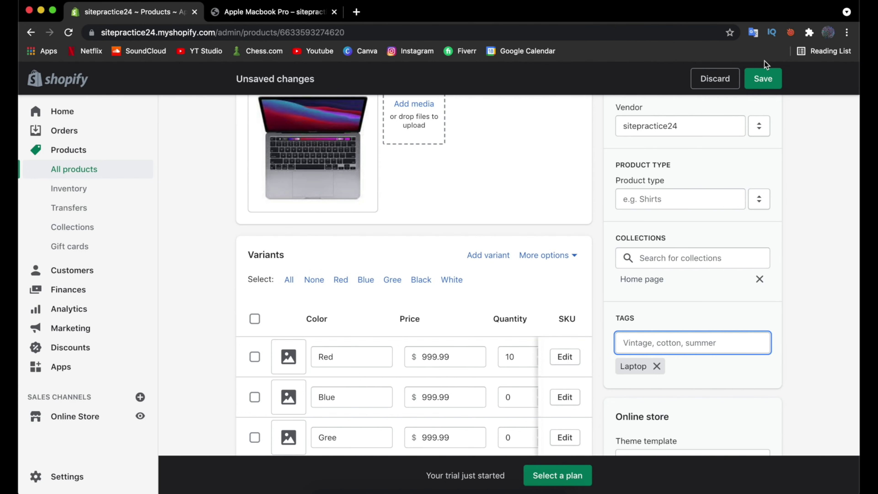
left_click(763, 82)
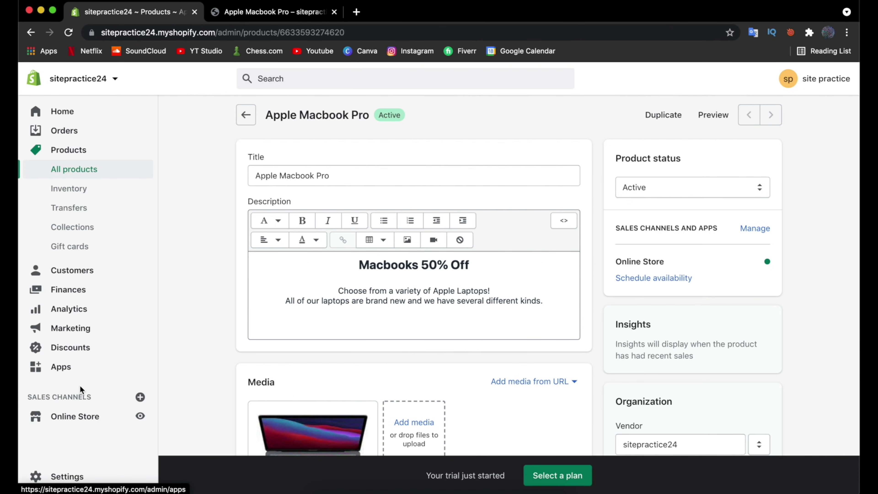
Step: Add an online store page titled Contact Us, assign it the contact theme template and save it
left_click(79, 416)
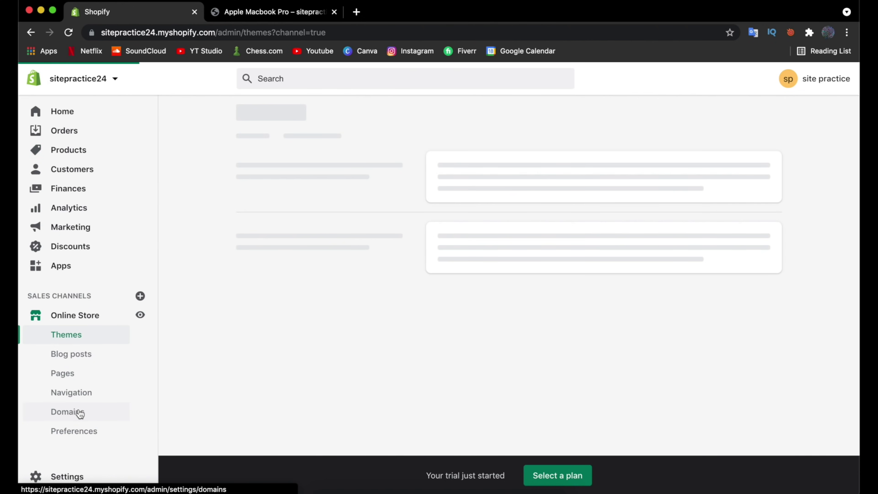
left_click(62, 377)
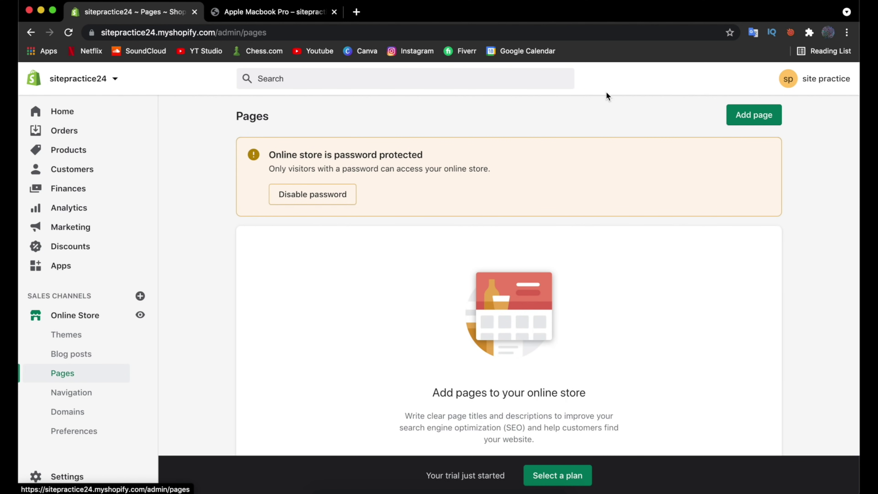
left_click(768, 116)
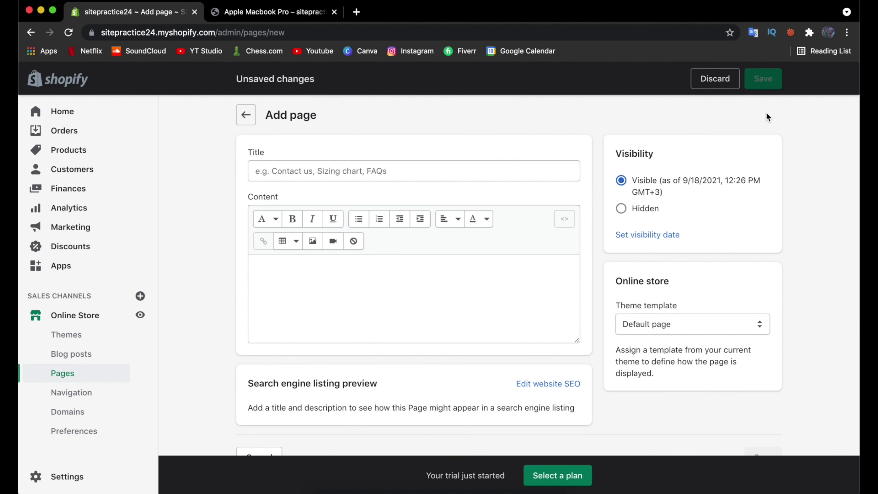
left_click(433, 176)
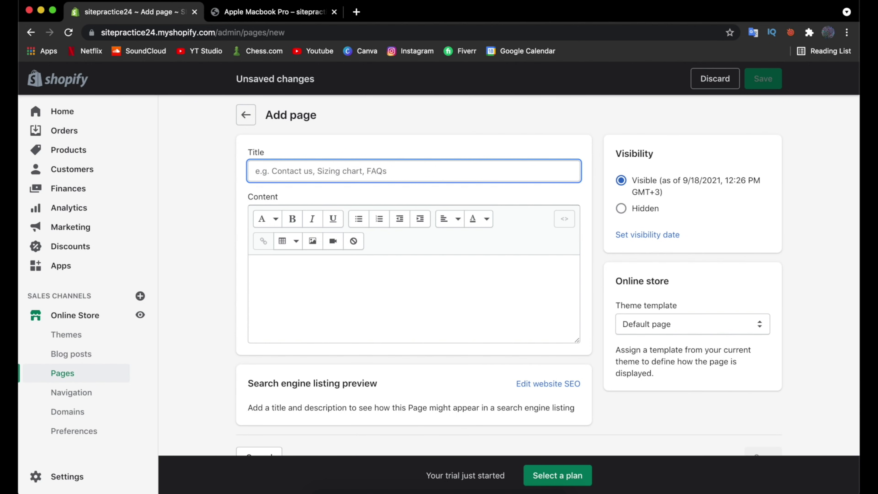
type("Contact Us")
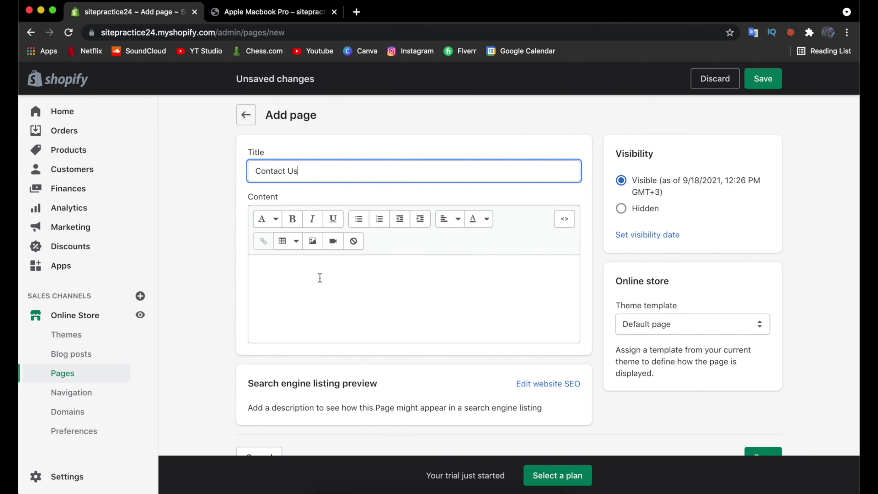
left_click(664, 325)
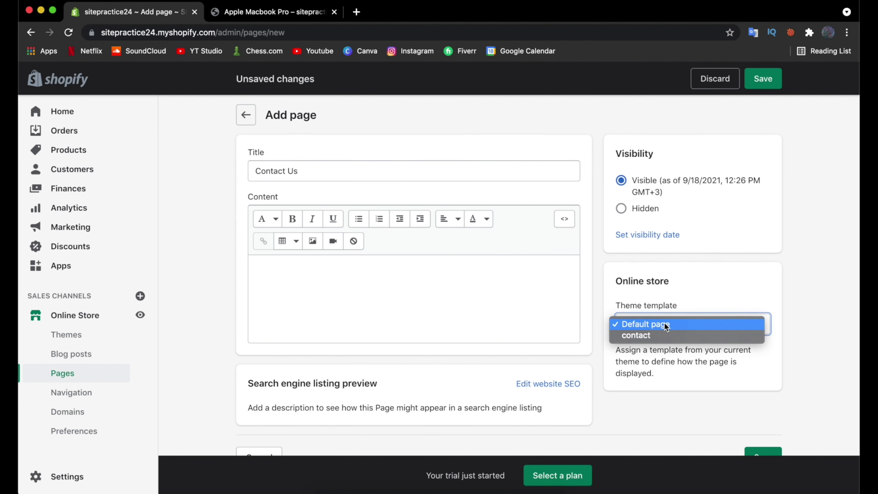
left_click(647, 338)
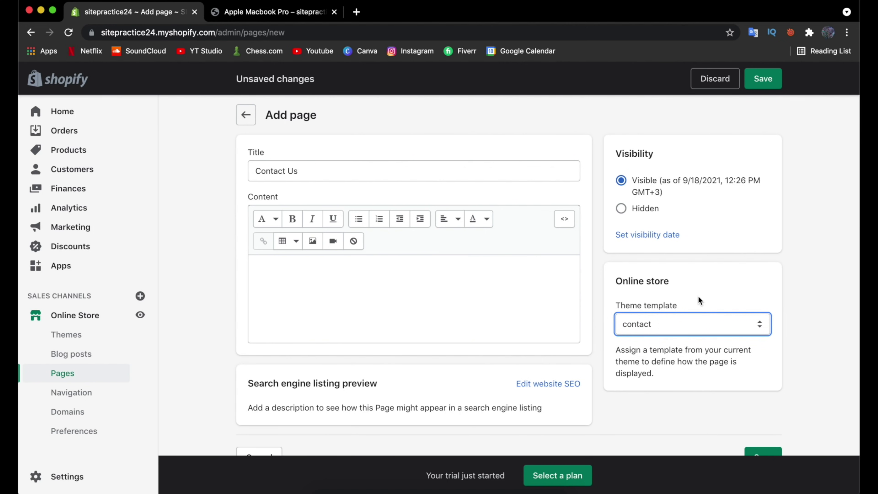
left_click(763, 78)
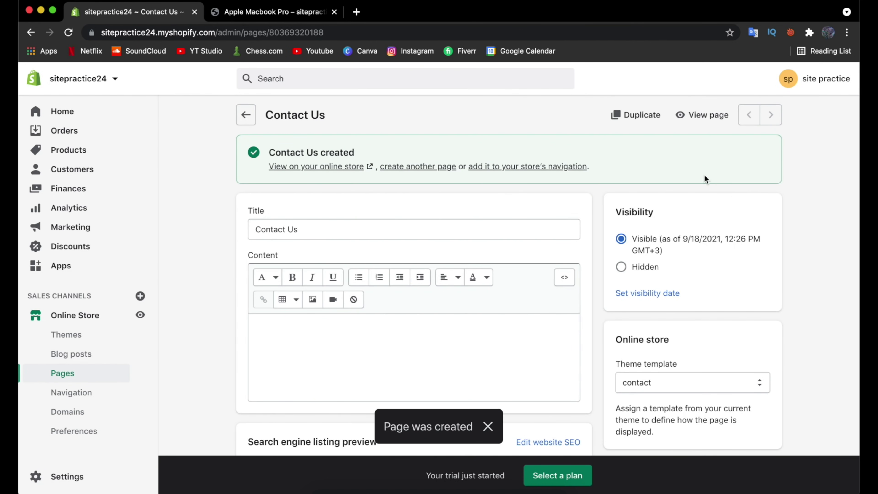
Step: View the Contact Us page in the online store and examine its contact form and header navigation
left_click(699, 120)
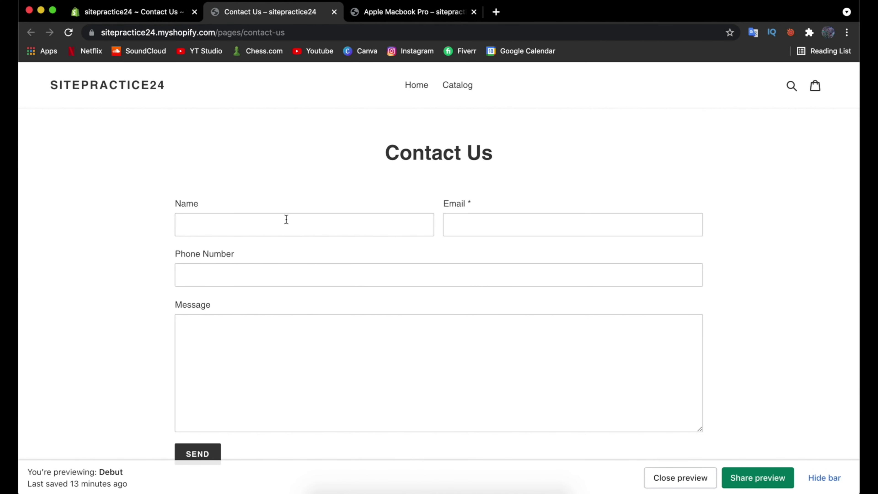
scroll(332, 314, "down", 3)
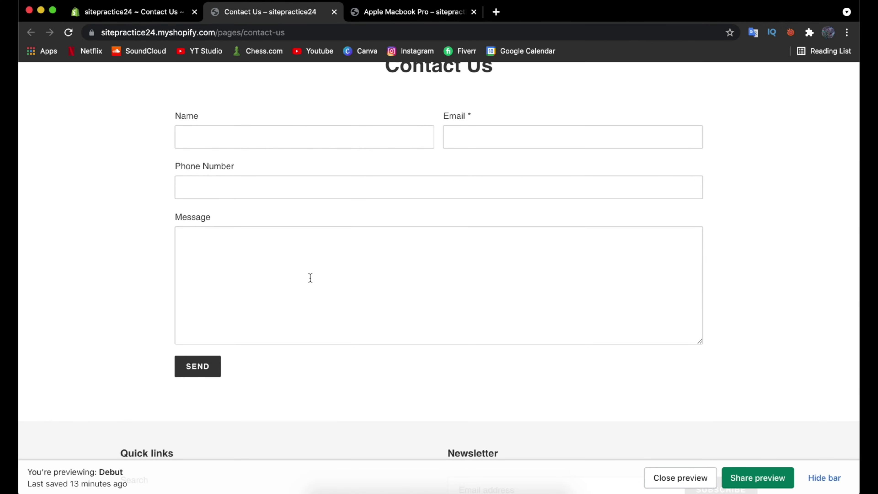
scroll(310, 278, "up", 3)
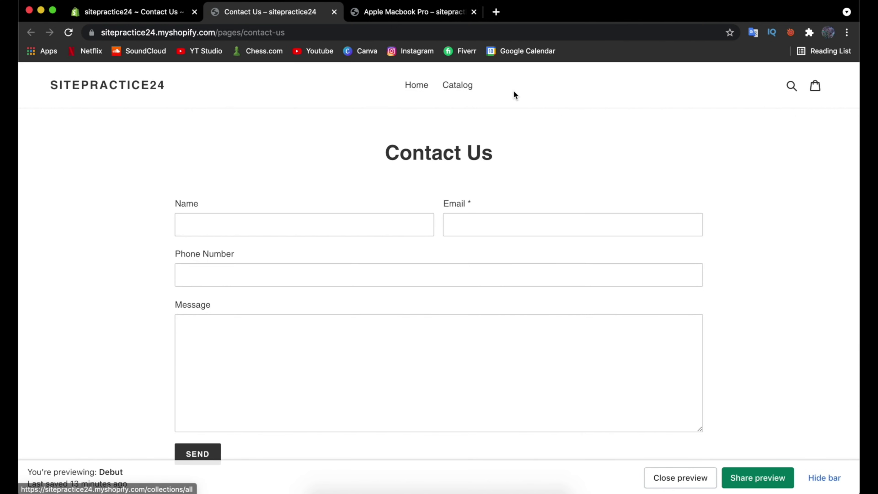
scroll(491, 121, "down", 5)
scroll(492, 120, "up", 5)
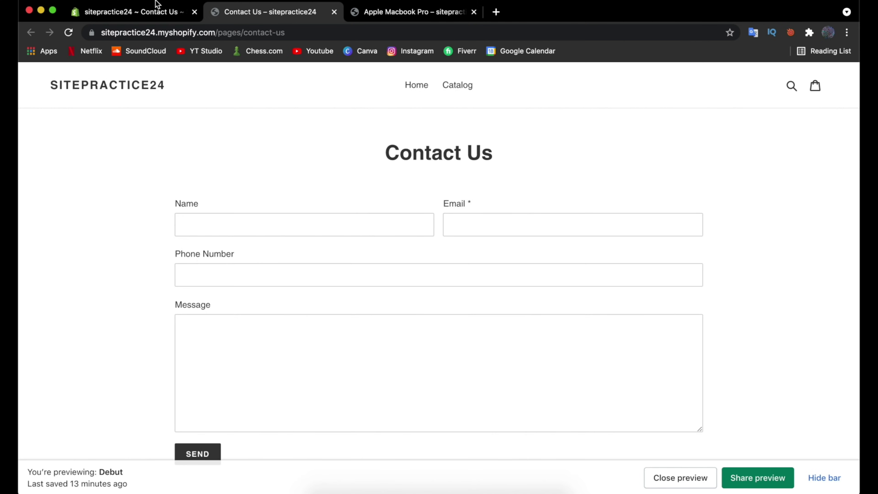
Step: In the admin, add a Contact Us item linked to the Contact Us page to the store's Main menu, and save
left_click(153, 12)
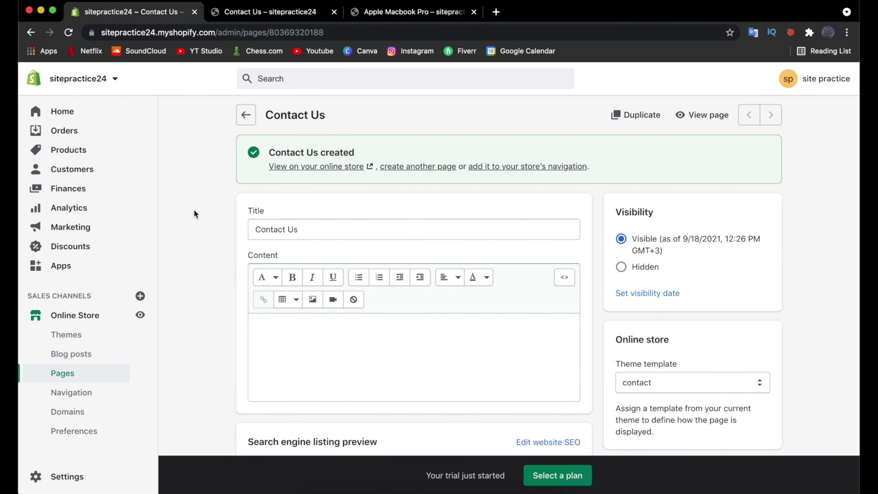
left_click(71, 401)
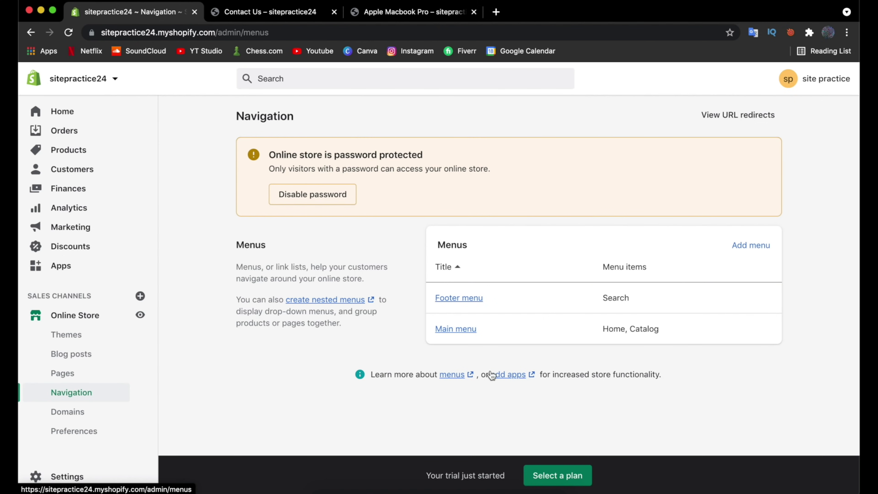
left_click(457, 333)
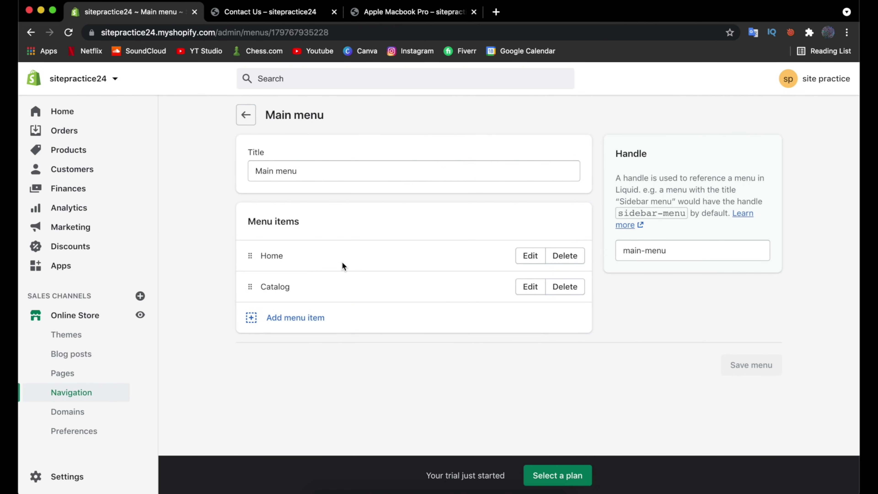
left_click(284, 325)
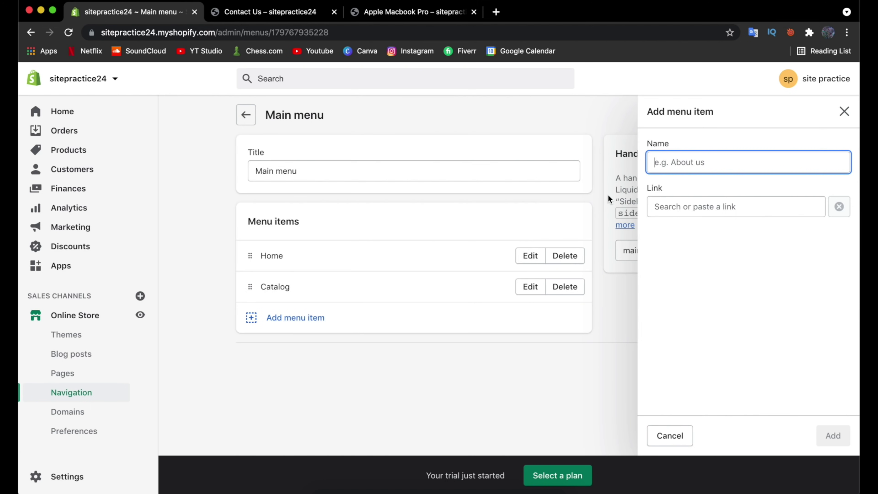
type("Cont")
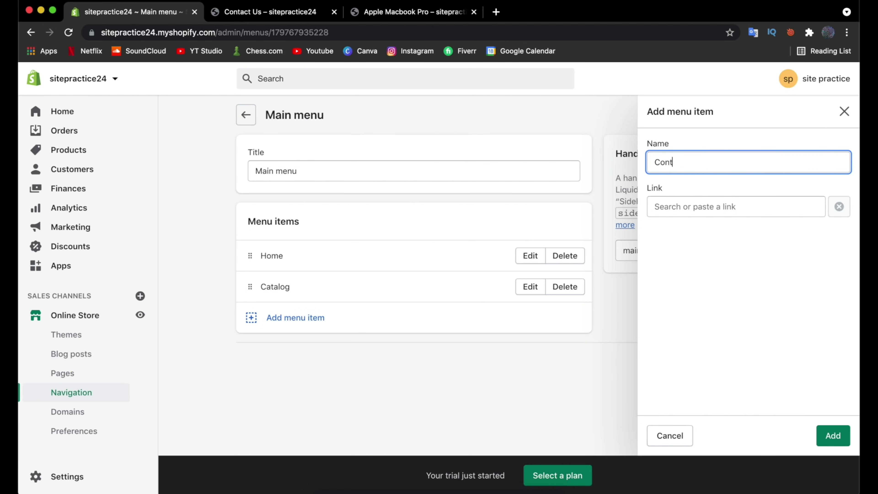
type("act Us")
left_click(755, 197)
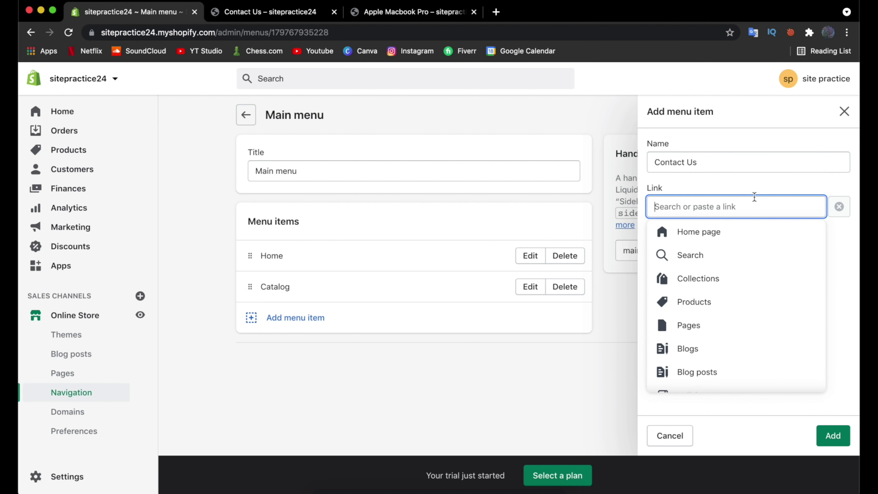
scroll(738, 251, "down", 1)
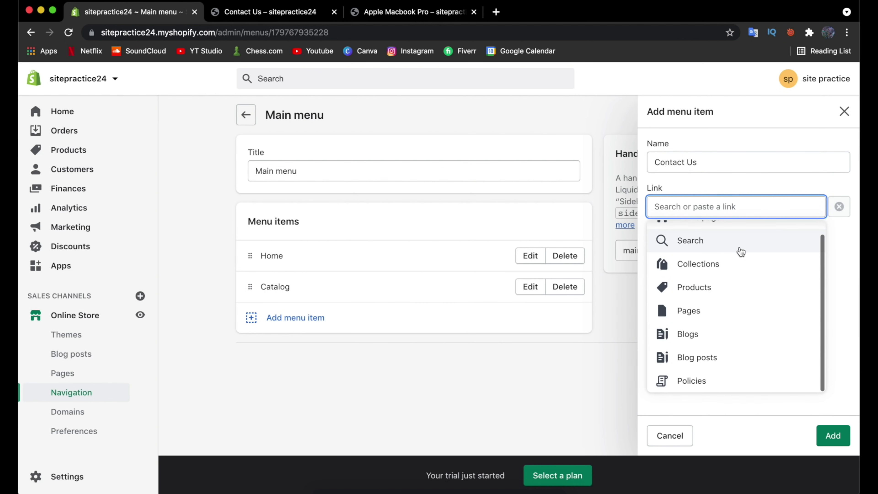
left_click(707, 313)
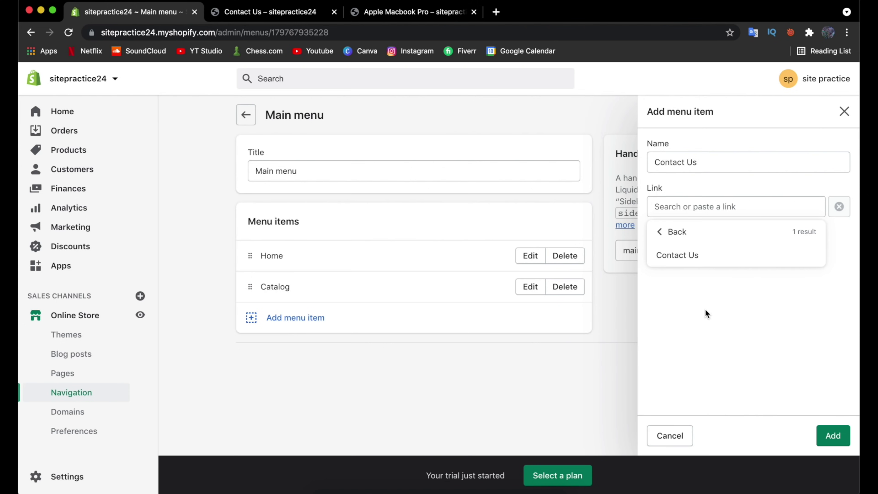
left_click(686, 257)
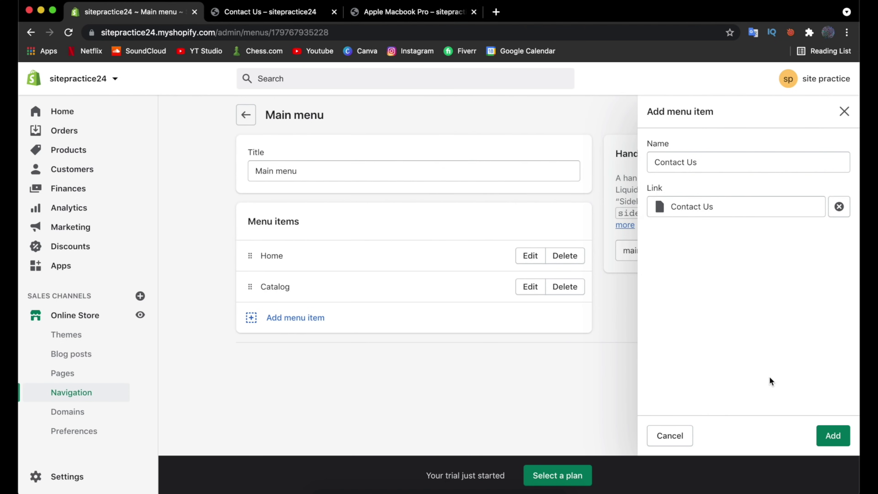
left_click(826, 432)
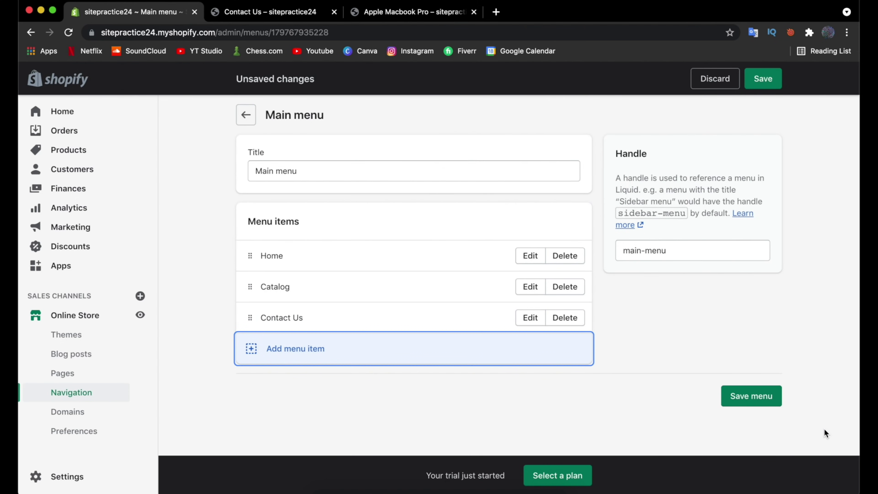
left_click(765, 83)
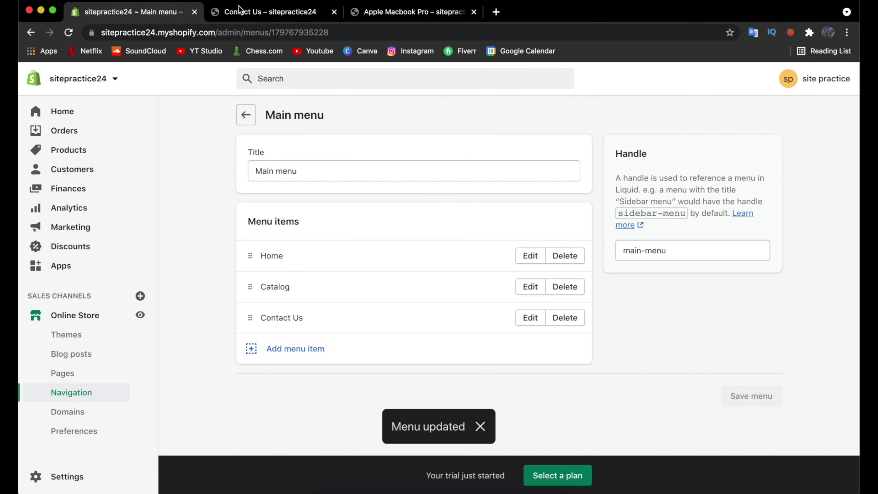
Step: In the store preview, go through the home page and Catalog to Apple Macbook Pro and add its Red variant to the cart
left_click(244, 13)
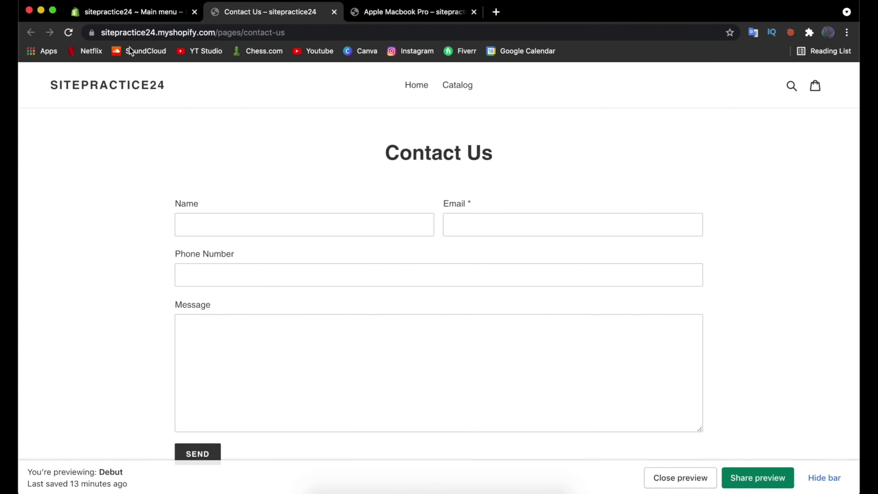
left_click(115, 90)
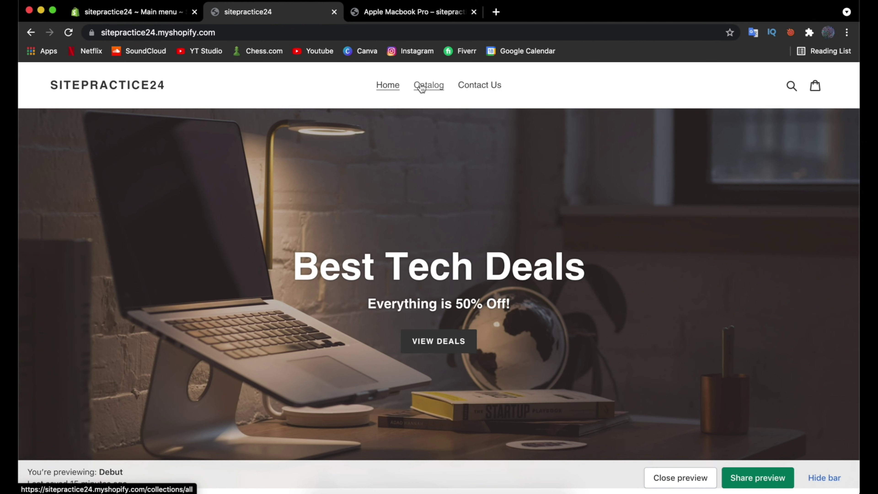
left_click(438, 91)
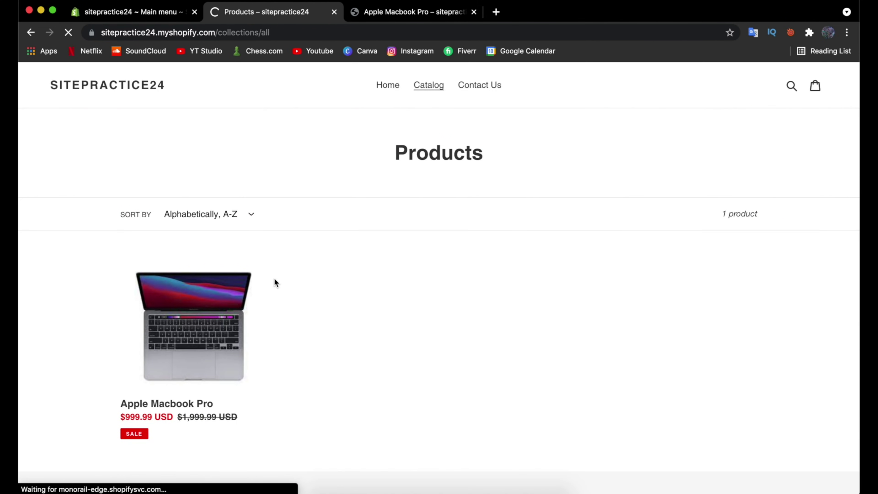
left_click(191, 401)
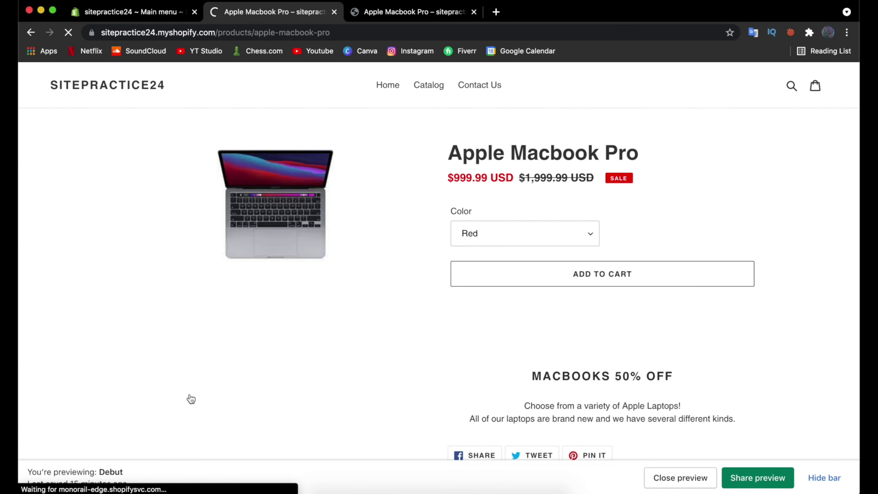
left_click(562, 270)
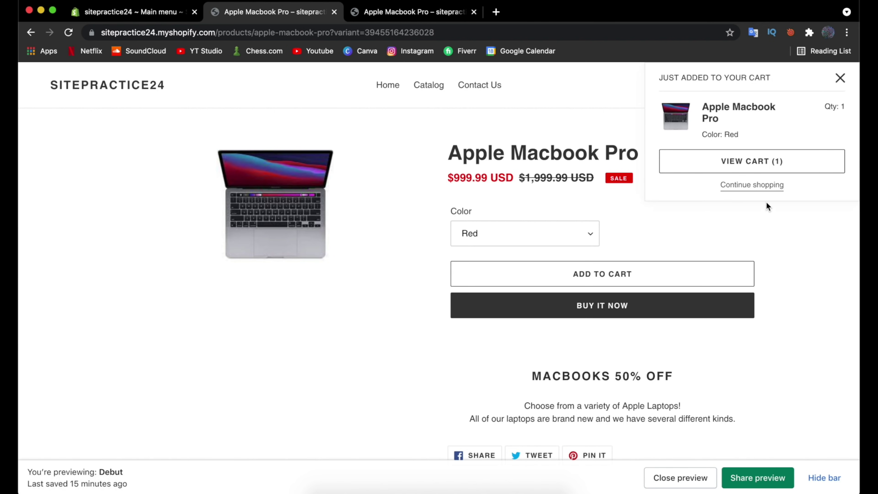
Step: Dismiss the cart notice and, in the admin's Legal settings, create the refund policy from its template
left_click(735, 185)
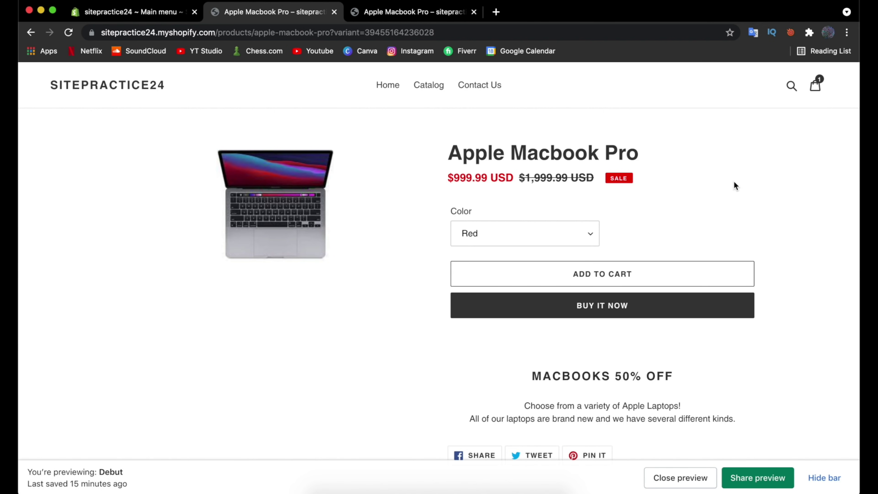
left_click(117, 21)
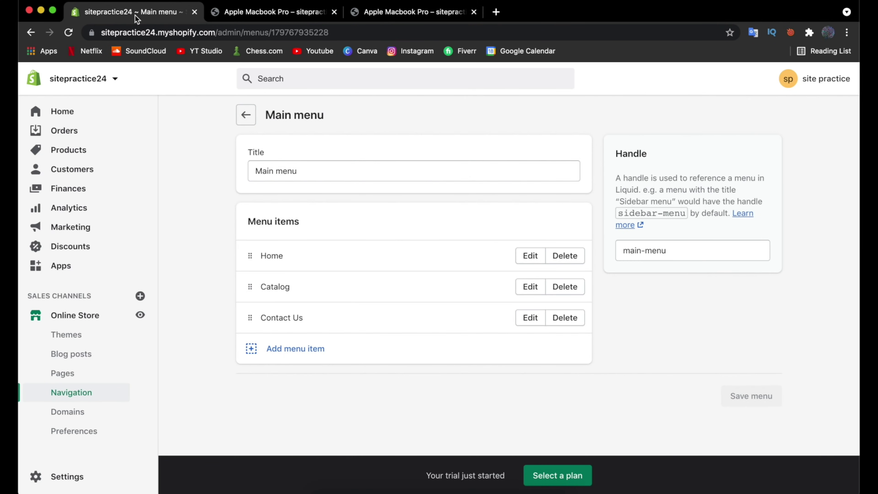
left_click(80, 481)
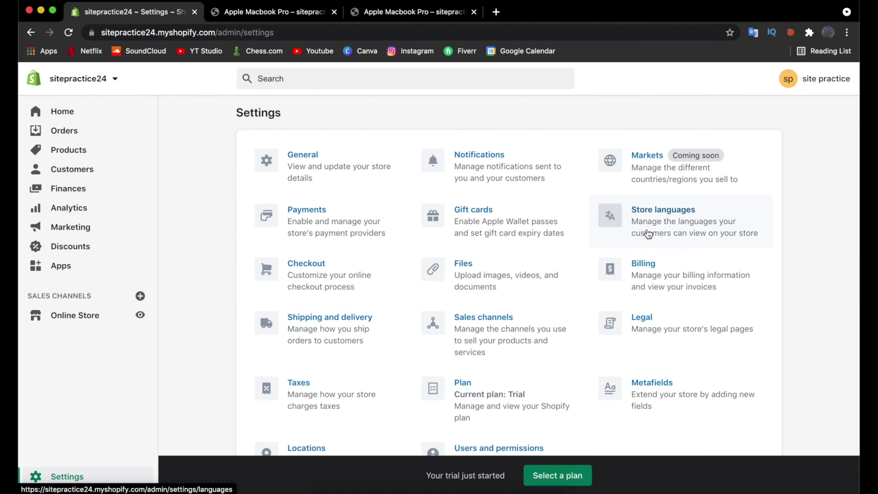
left_click(648, 328)
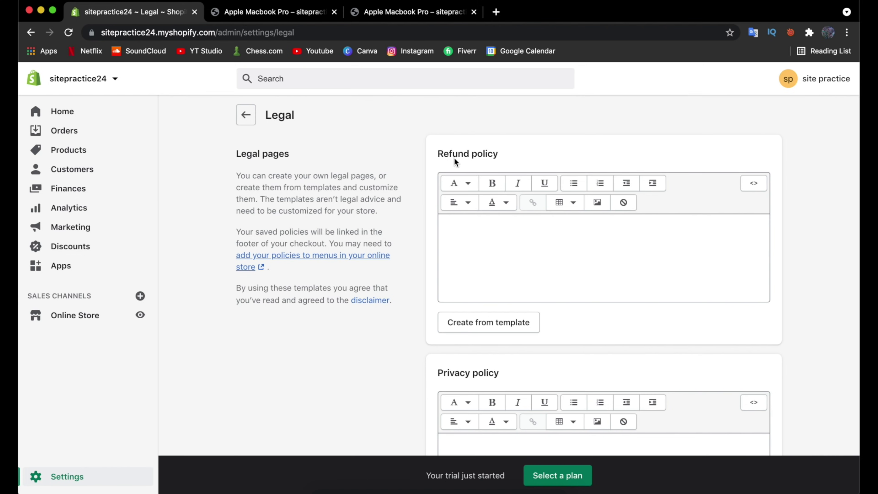
scroll(502, 139, "down", 5)
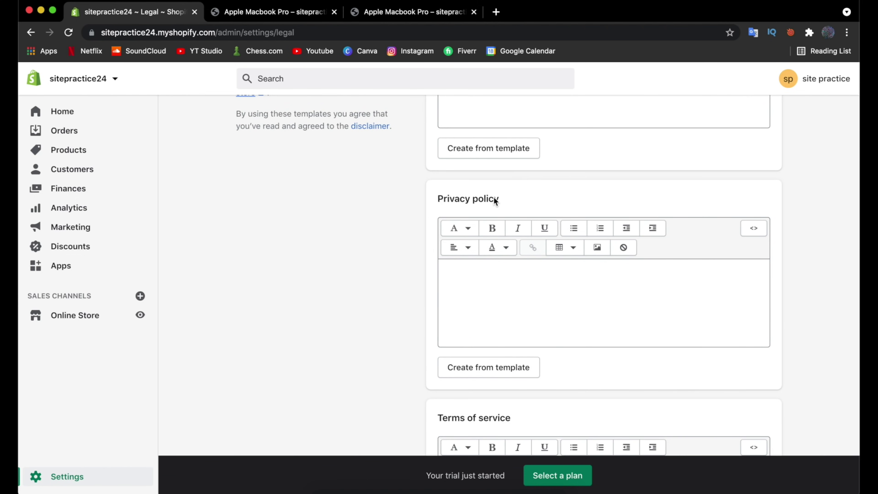
scroll(494, 196, "down", 7)
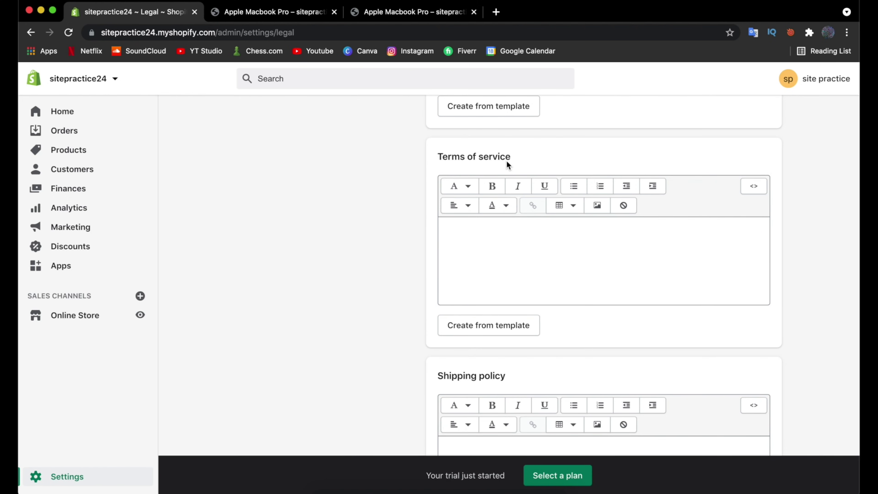
scroll(506, 160, "up", 12)
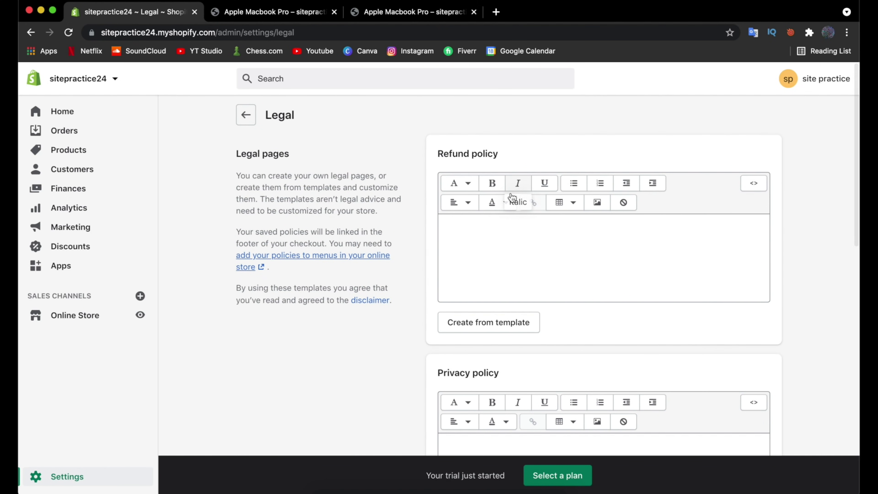
left_click(499, 319)
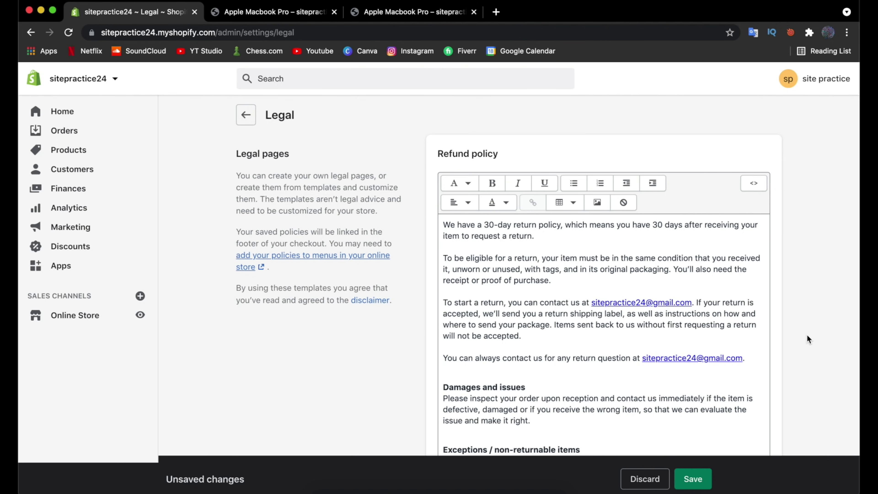
Step: Create the privacy policy and terms of service from their templates and save the legal pages
scroll(790, 263, "down", 15)
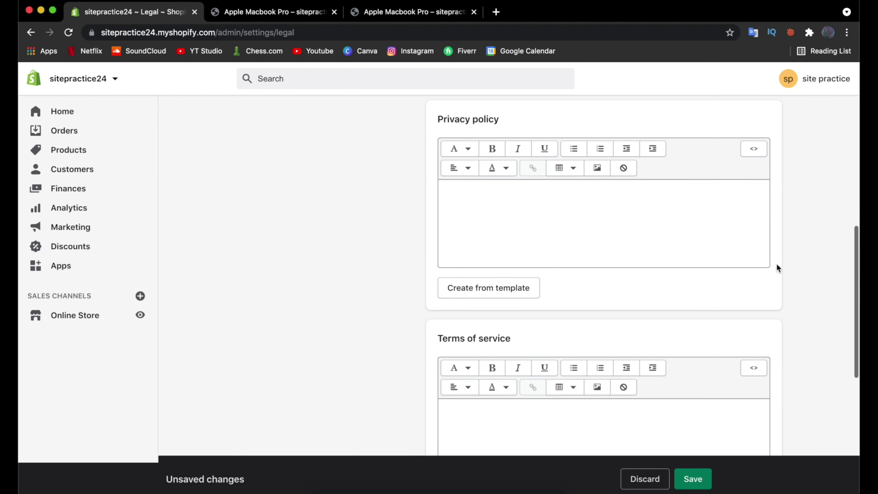
left_click(488, 287)
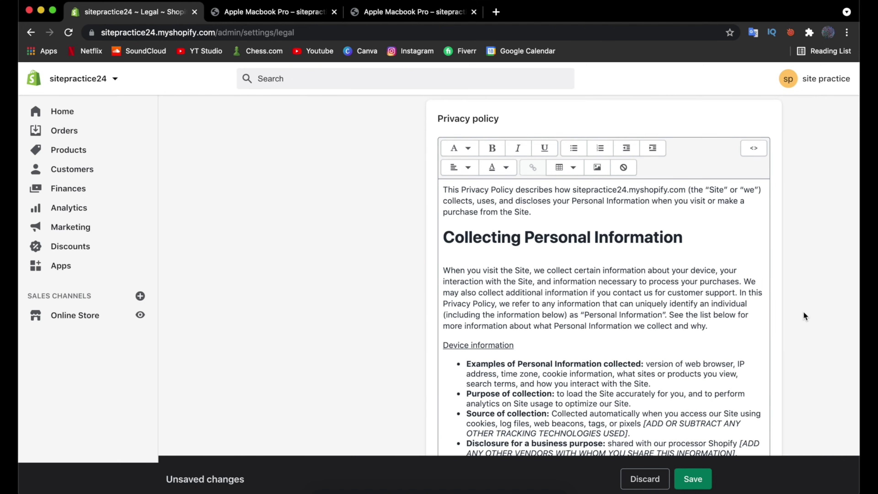
scroll(803, 311, "down", 15)
left_click(486, 180)
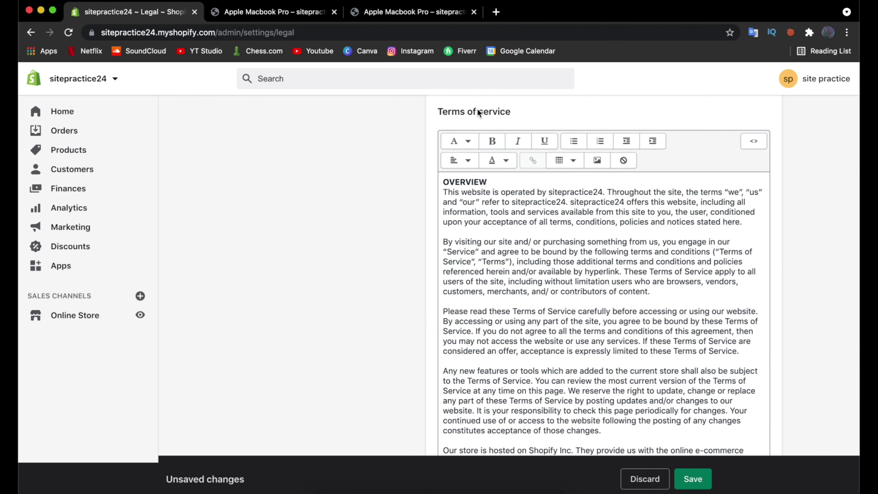
scroll(391, 149, "down", 8)
scroll(391, 150, "down", 1)
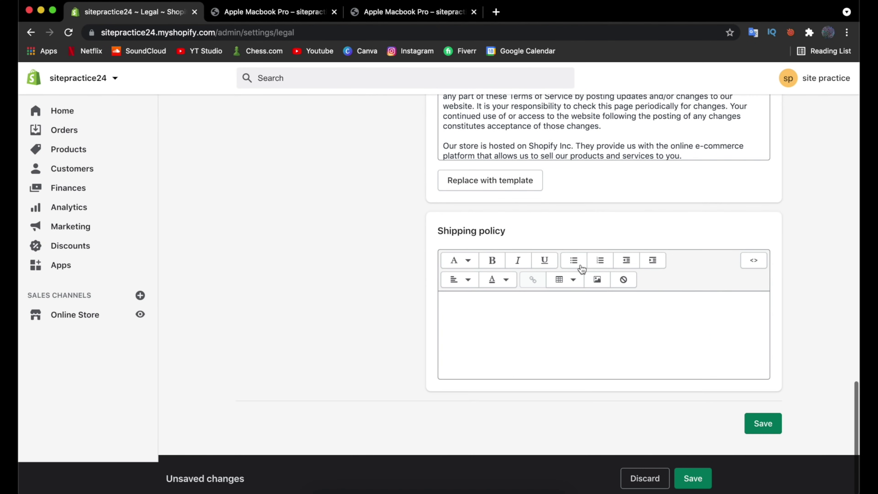
left_click(768, 416)
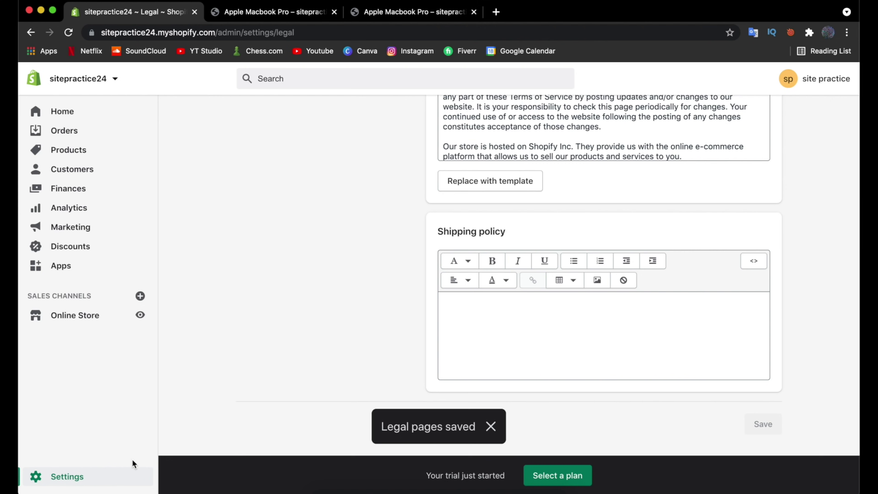
Step: In the online store's navigation, add a Refund Policy item linked to the Refund Policy to the Footer menu
left_click(72, 313)
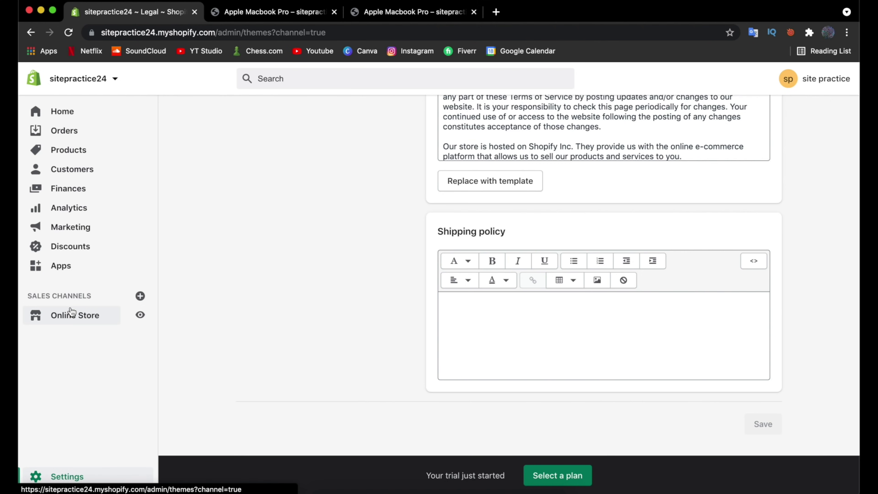
left_click(79, 397)
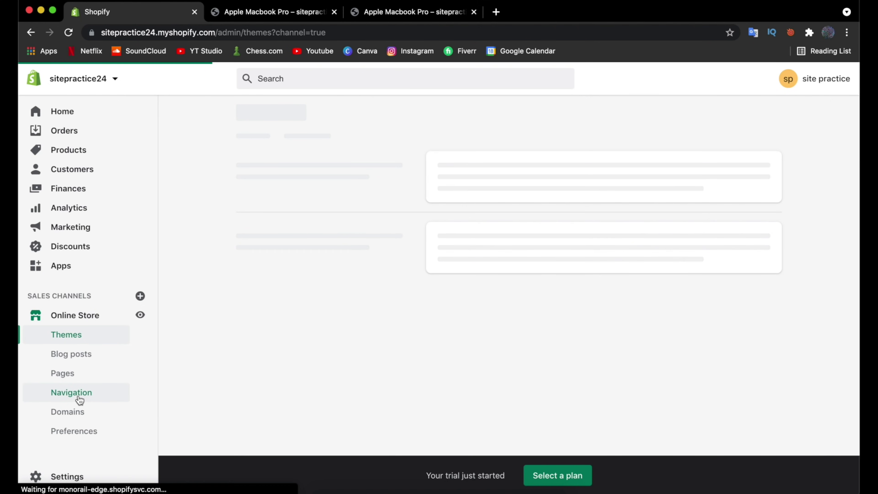
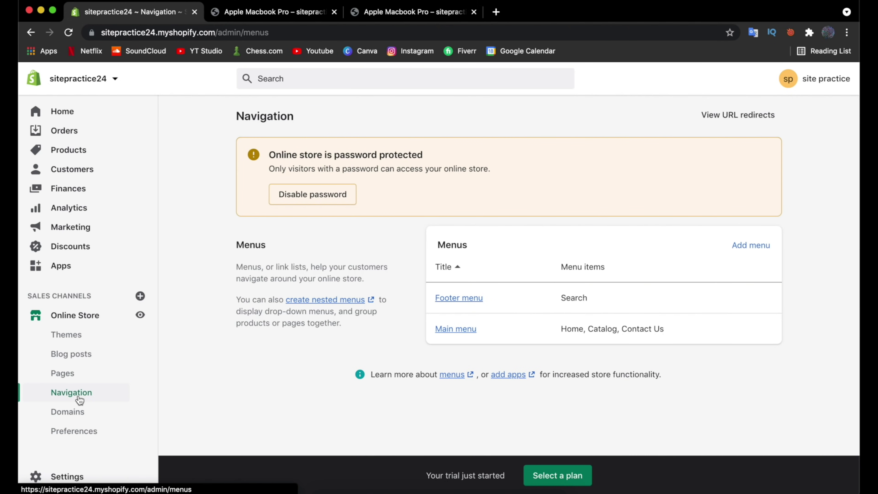
left_click(460, 302)
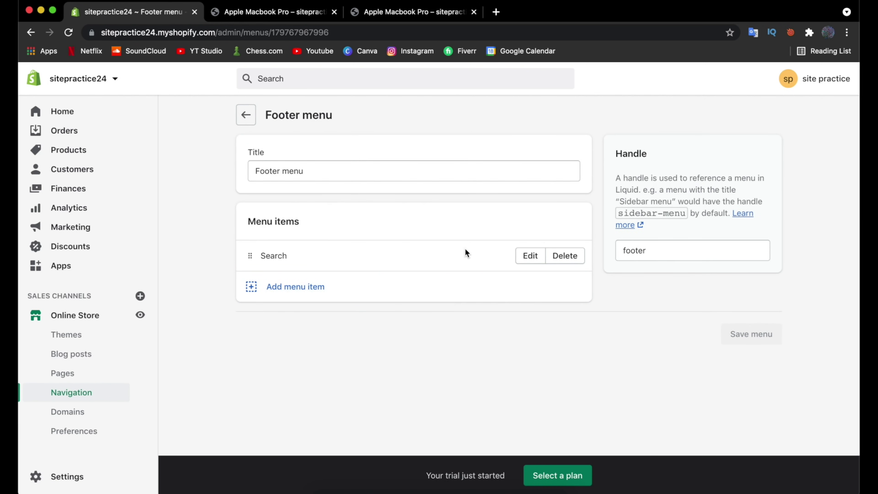
left_click(297, 294)
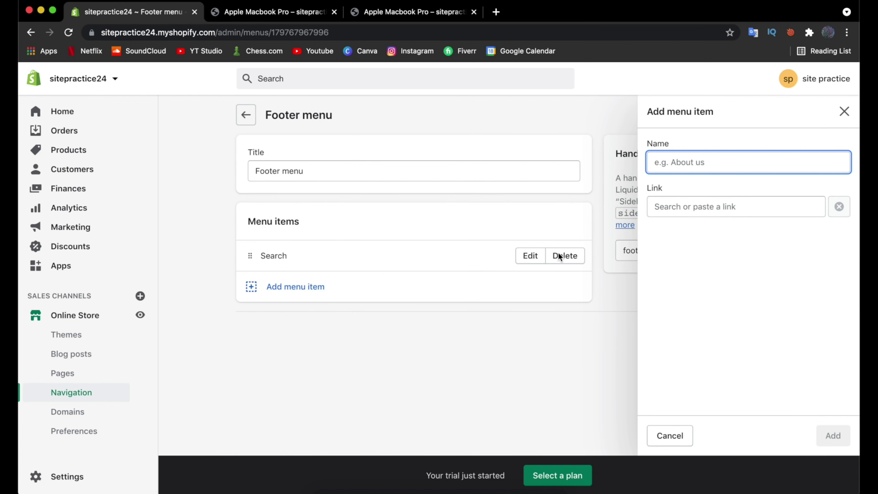
type("Refu")
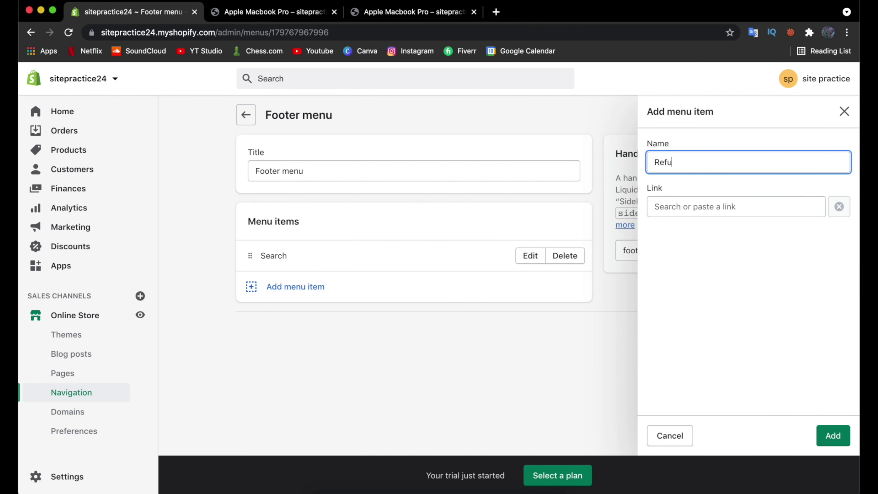
type("nd Policy")
left_click(685, 208)
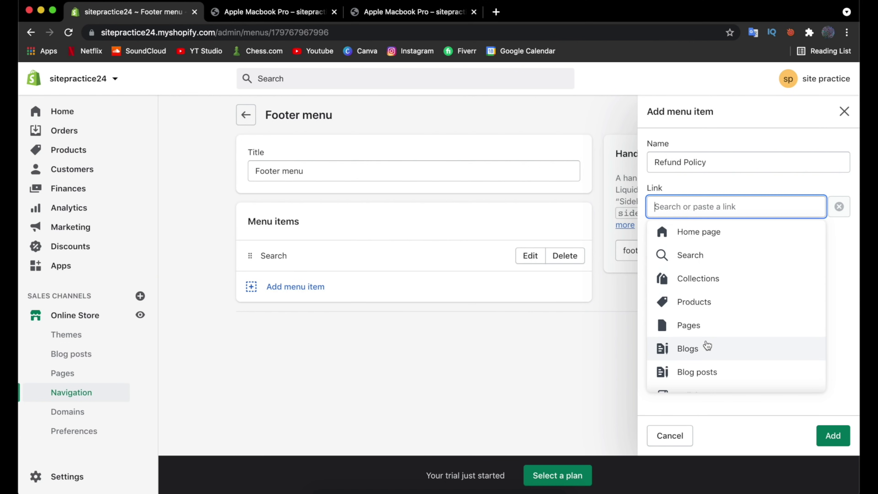
scroll(705, 348, "down", 1)
left_click(701, 378)
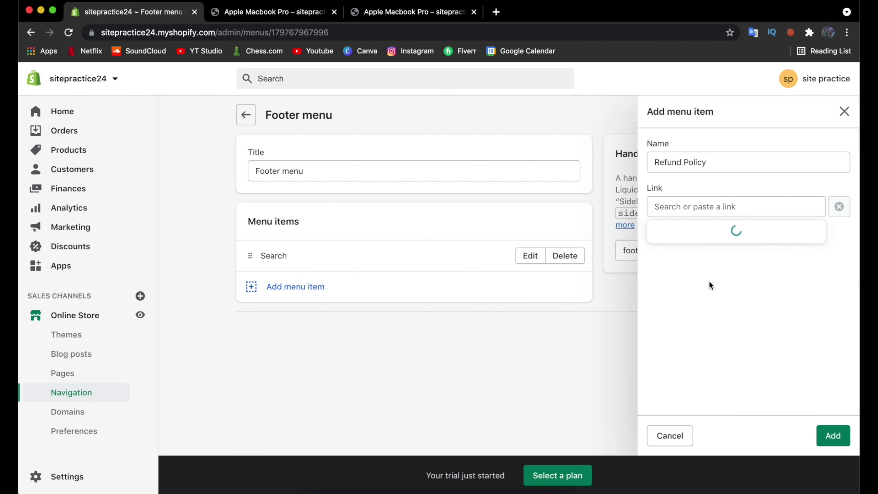
left_click(692, 280)
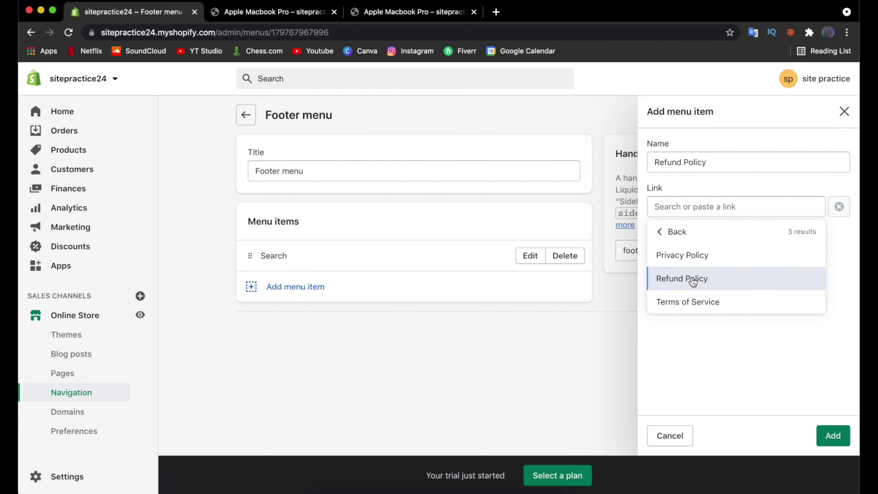
left_click(834, 435)
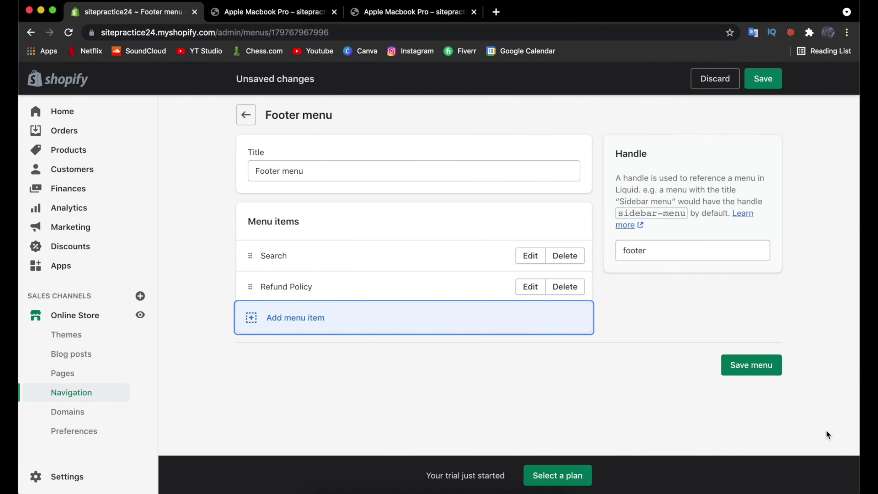
Step: Add a Privacy Policy item linked to the store's Privacy Policy to the Footer menu
left_click(298, 328)
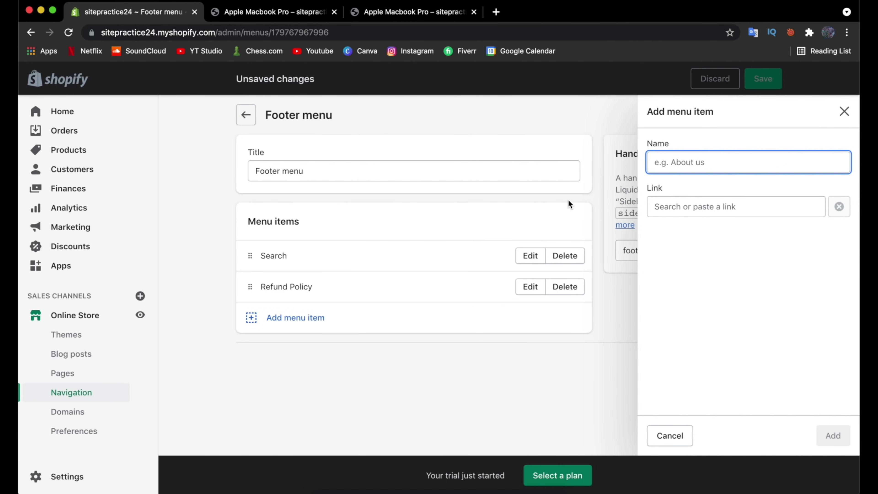
type("Privacy Policy")
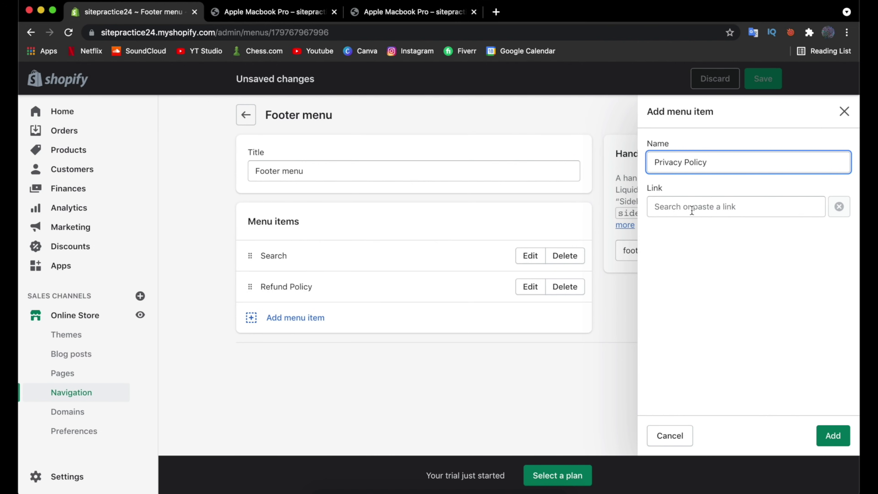
left_click(692, 211)
scroll(709, 382, "down", 2)
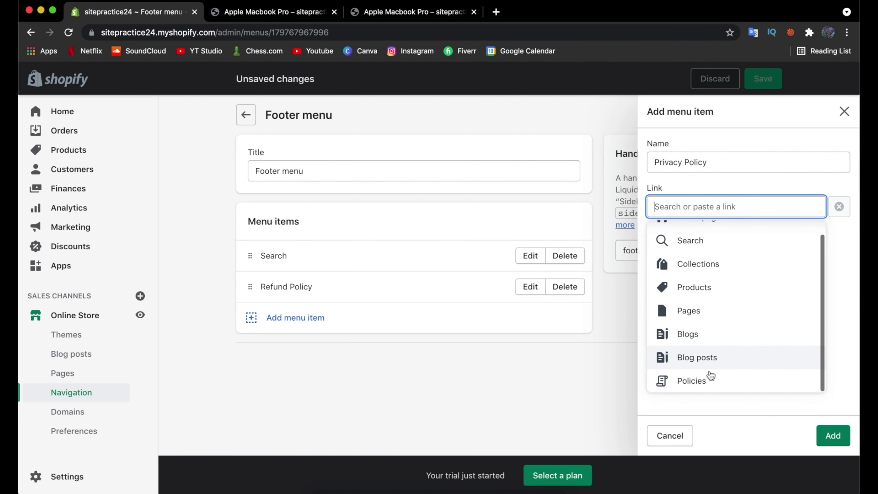
left_click(709, 392)
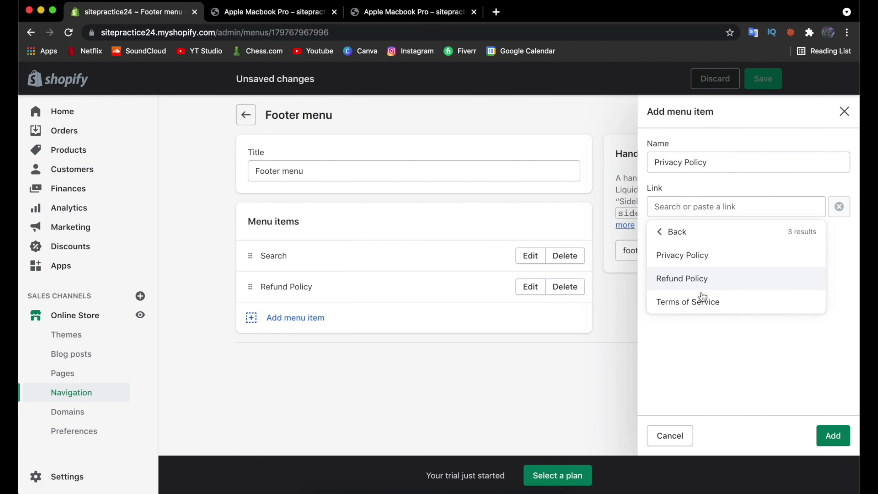
left_click(684, 258)
left_click(843, 446)
Step: Add a Terms of Service item linked to the store's Terms of Service policy to the Footer menu
left_click(313, 349)
type("Terms O")
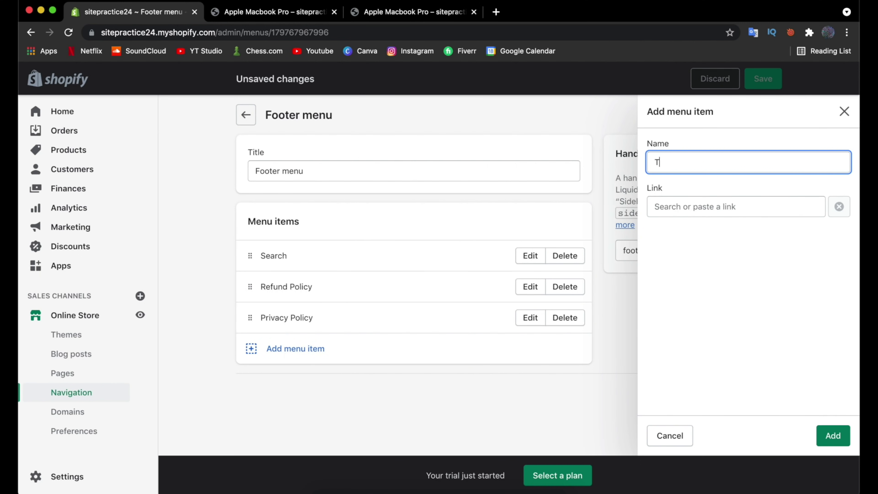
key("BackSpace")
type("of Service")
left_click(731, 206)
scroll(747, 272, "down", 2)
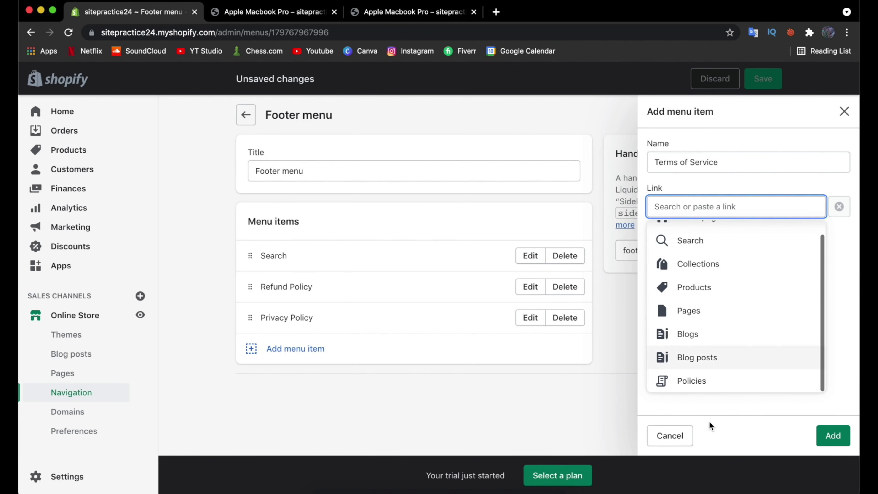
left_click(703, 384)
left_click(701, 302)
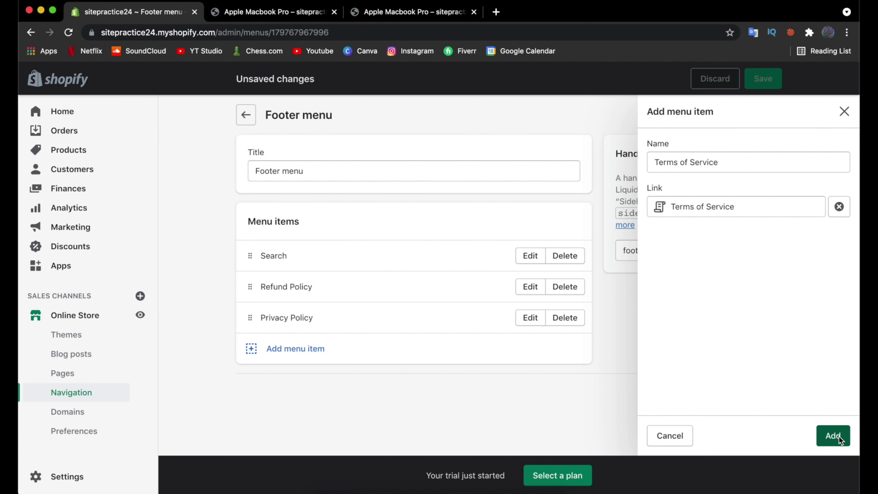
left_click(839, 436)
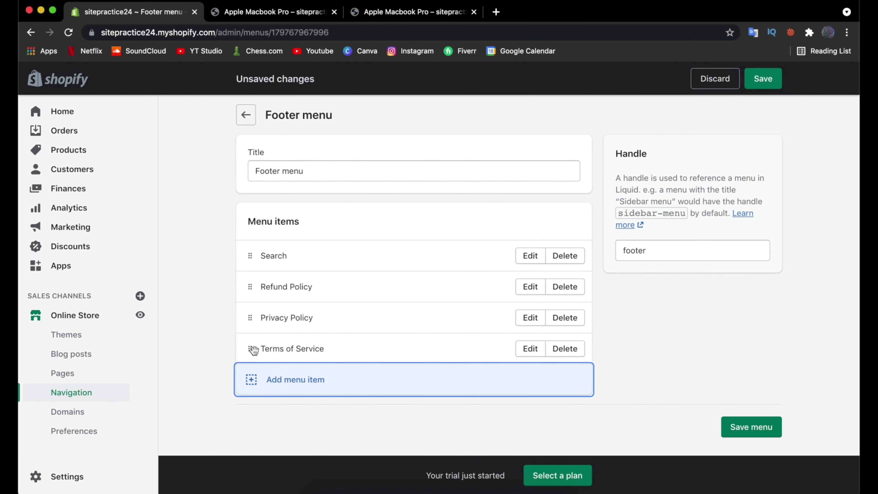
Step: Reorder the Footer menu items to Search, Terms of Service, Privacy Policy, Refund Policy and save the menu
left_click_drag(253, 349, 249, 299)
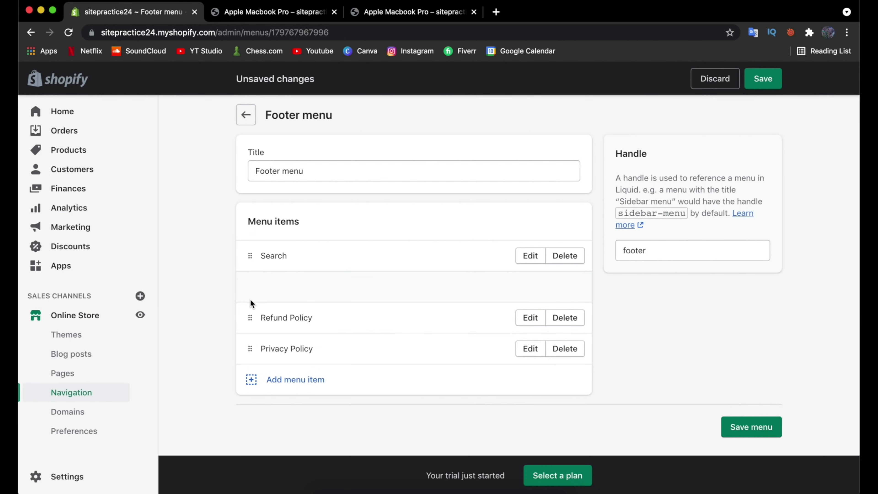
left_click_drag(252, 349, 261, 326)
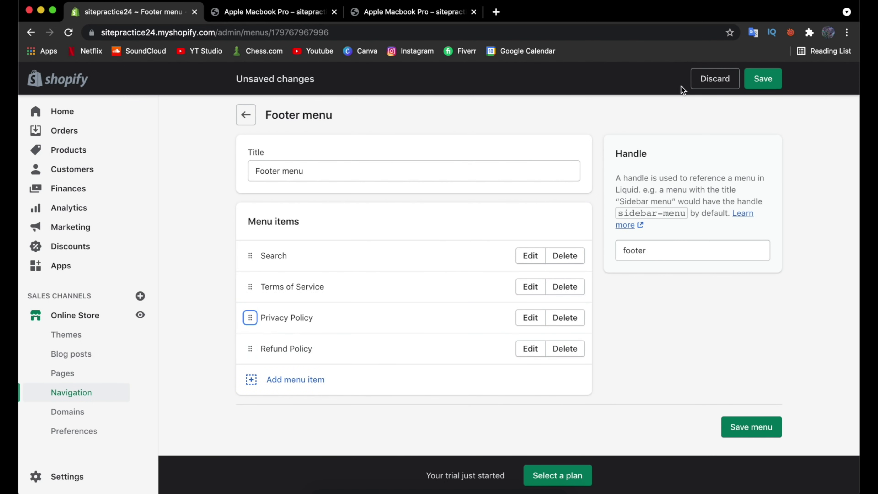
left_click(754, 87)
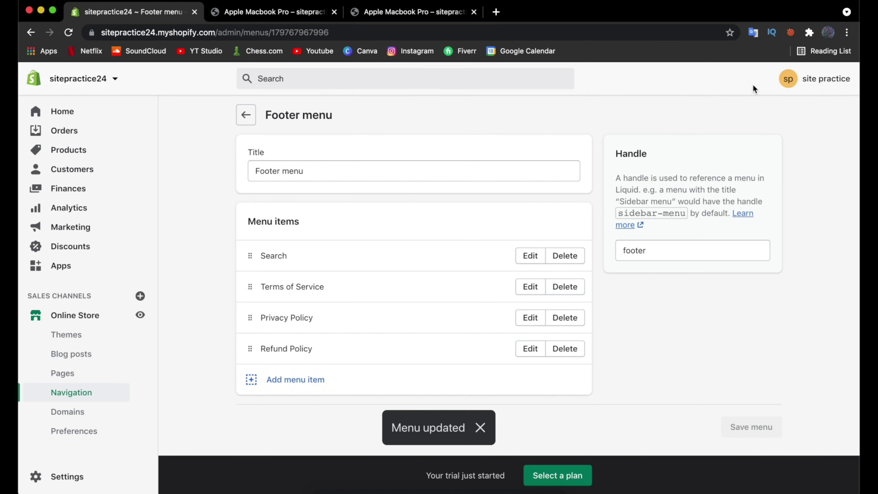
Step: Reload the store preview, check the footer's quick links, view the Privacy Policy page and return to the admin
left_click(300, 18)
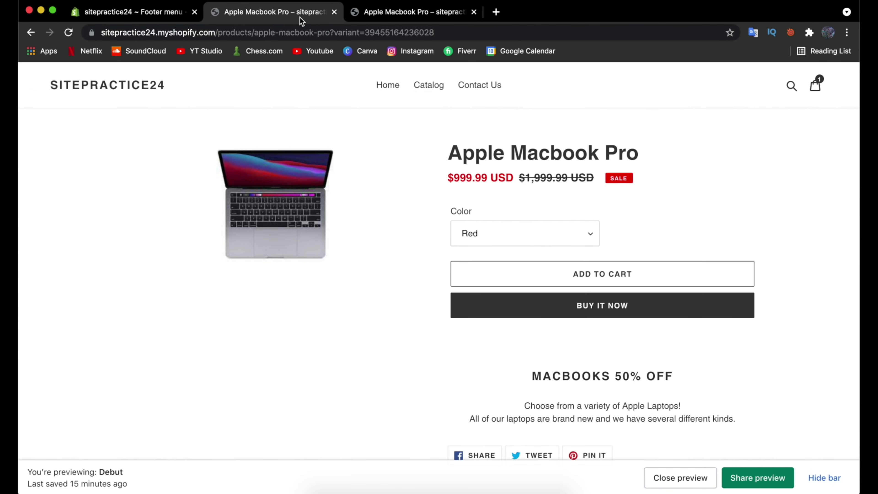
key("super+r")
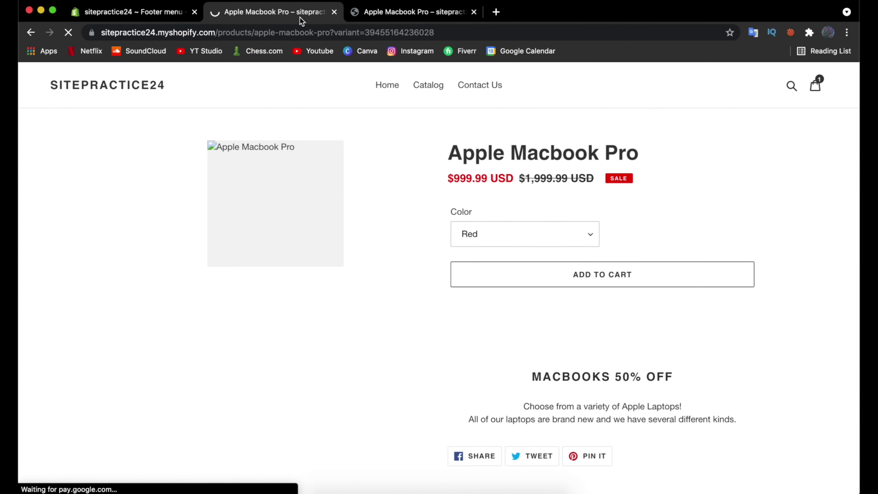
scroll(356, 190, "down", 5)
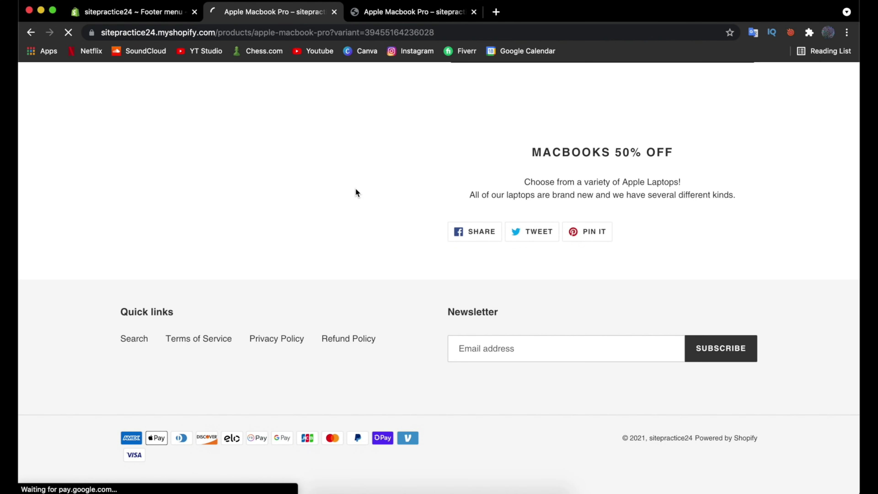
left_click(281, 346)
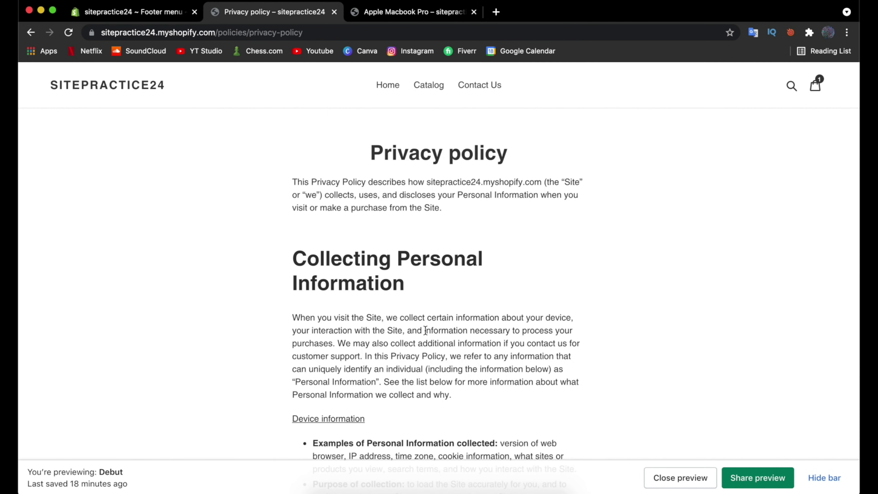
key("ctrl+shift+Tab")
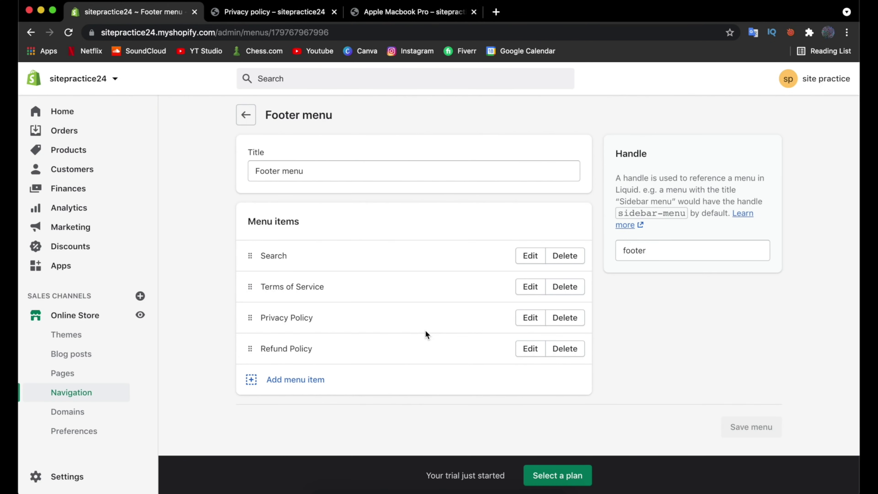